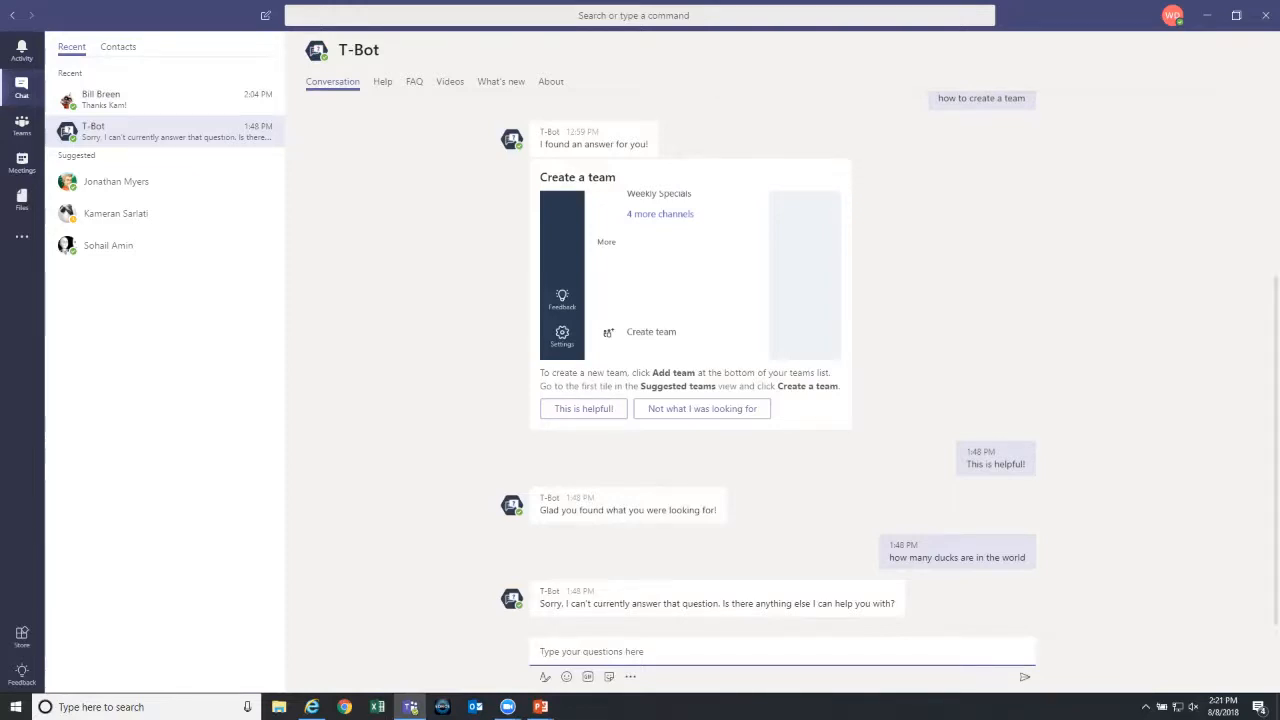
- Review the earlier T-Bot conversation and send T-Bot the question "creating a channel"
scroll(780, 360, "up", 2)
scroll(780, 360, "up", 3)
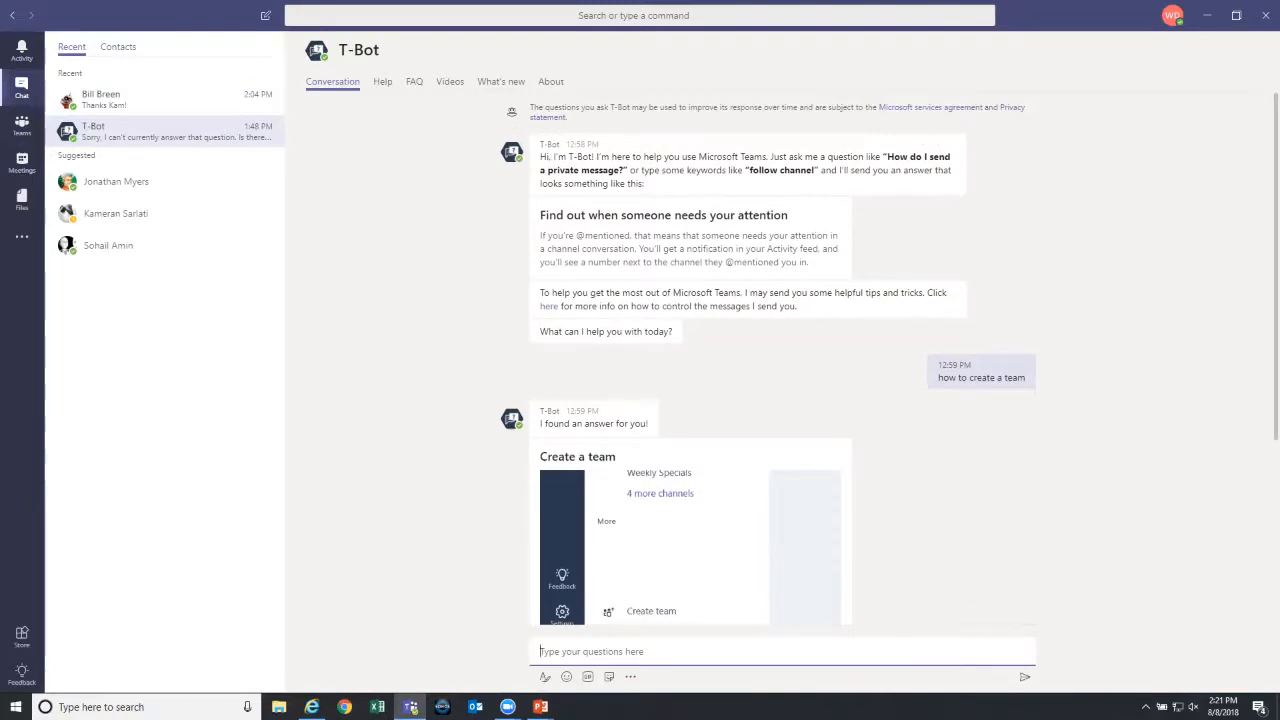
mouse_move(67, 100)
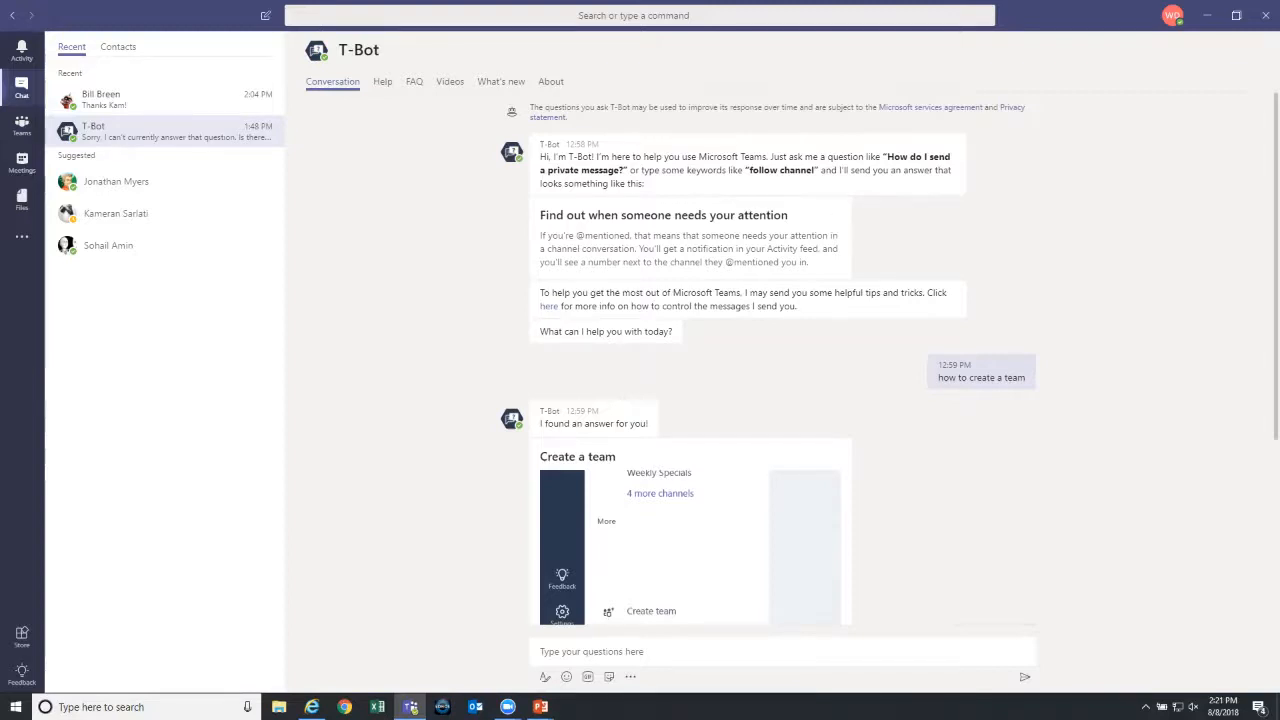
left_click_drag(1276, 268, 1276, 450)
left_click(600, 652)
type("creating a")
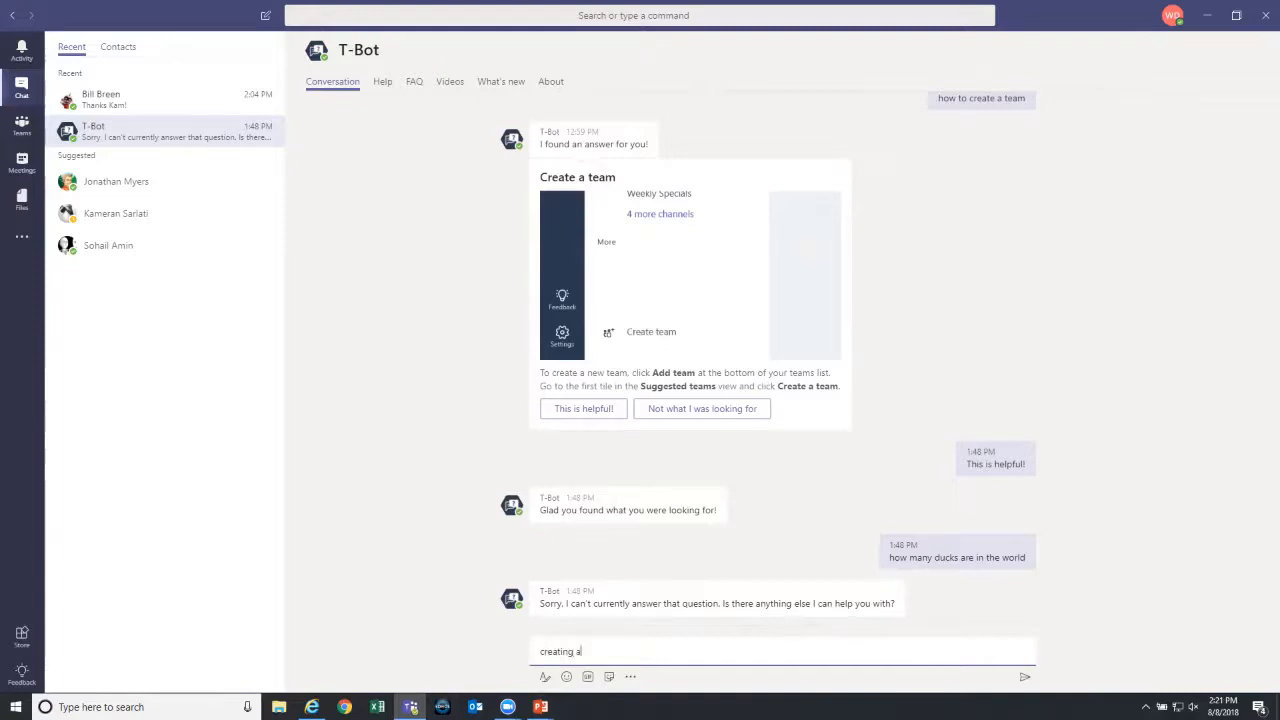
type(" channel")
key("Return")
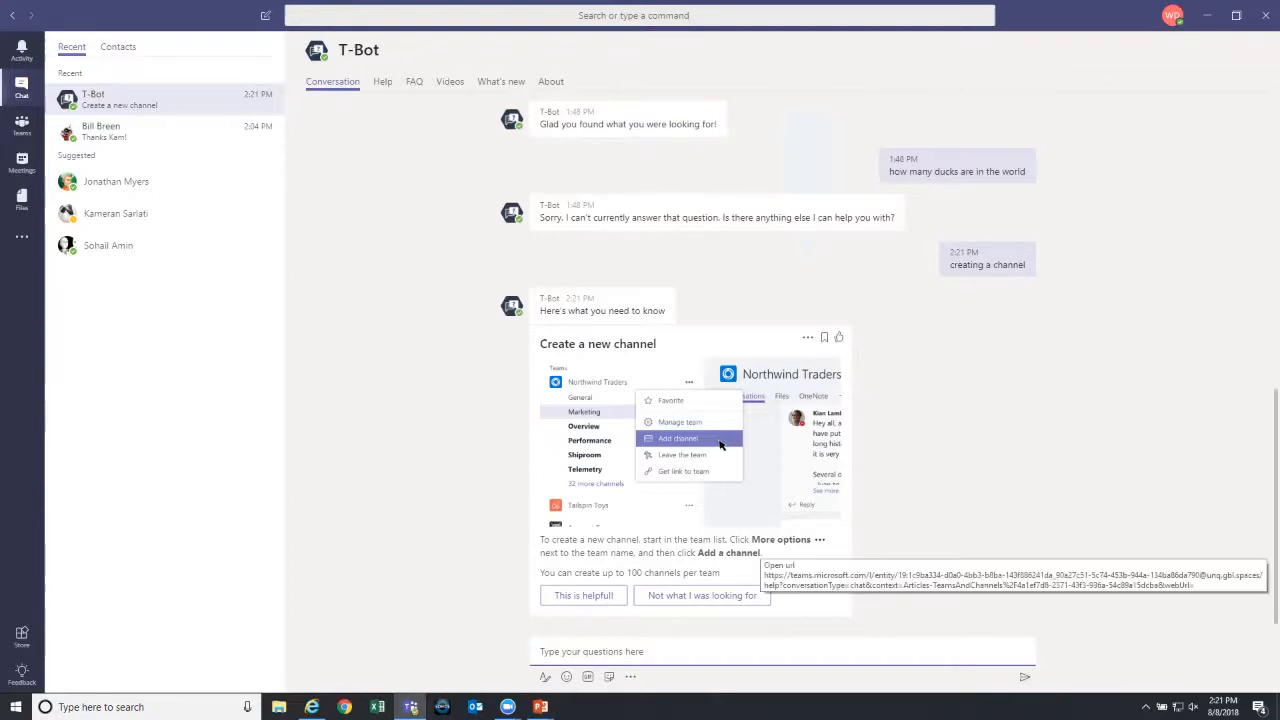
- Start a new team named Demo with the description "Demo for webinar"
left_click(22, 125)
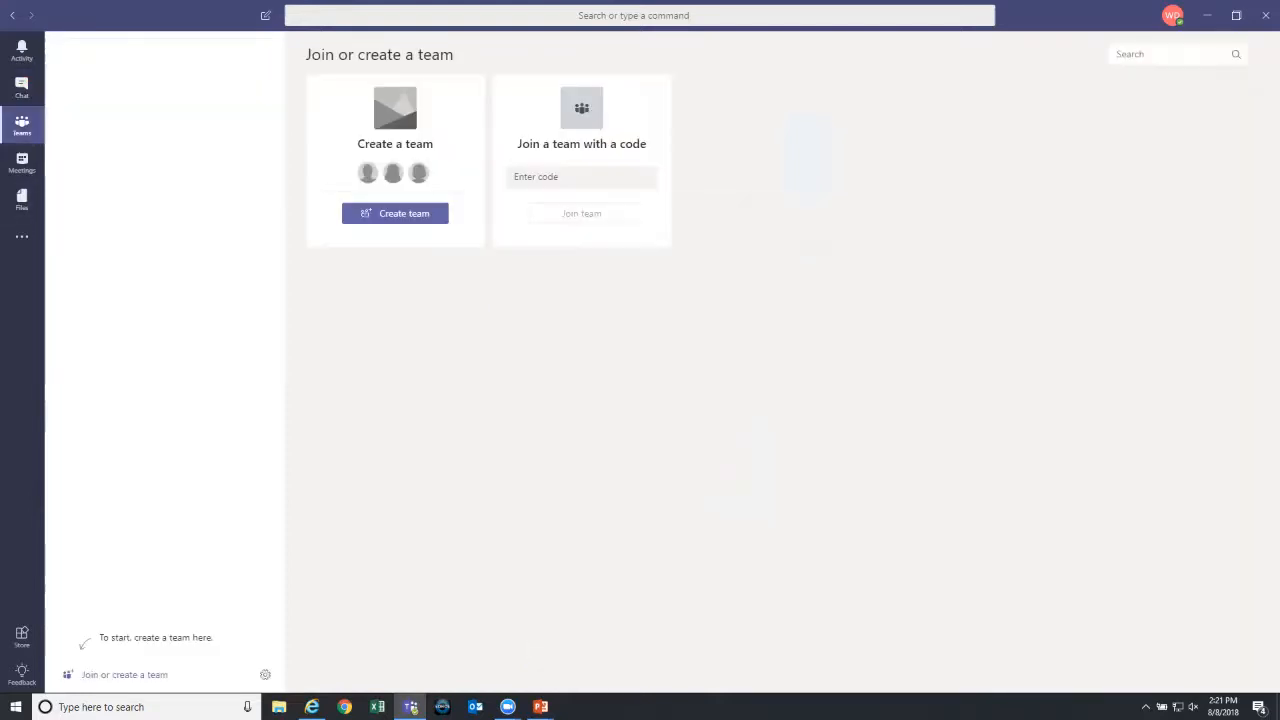
left_click(22, 88)
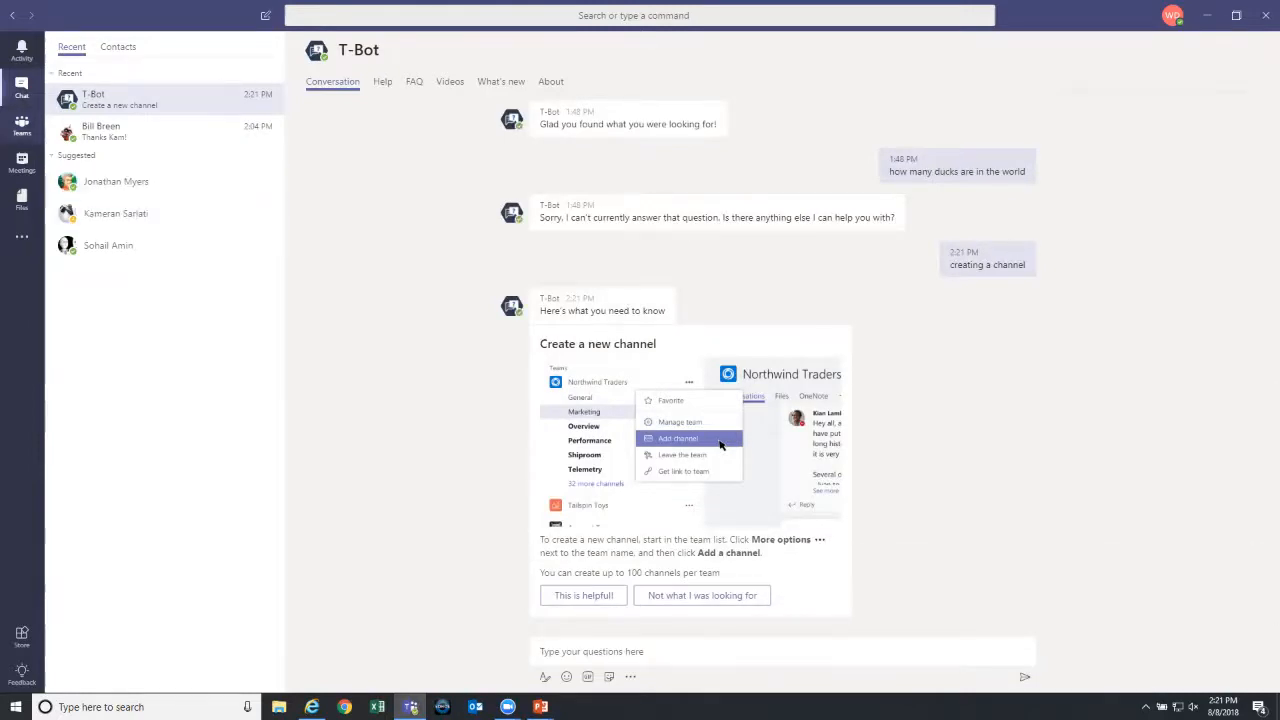
left_click(22, 125)
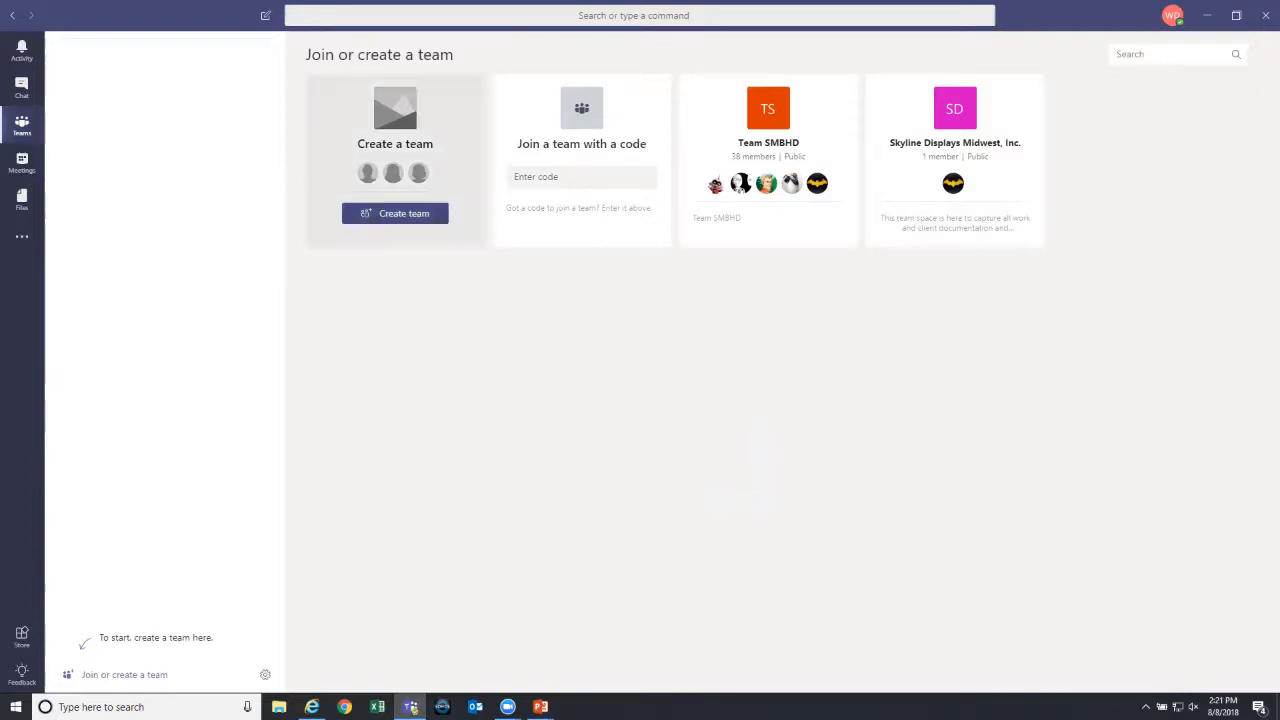
left_click(395, 213)
type("Demo")
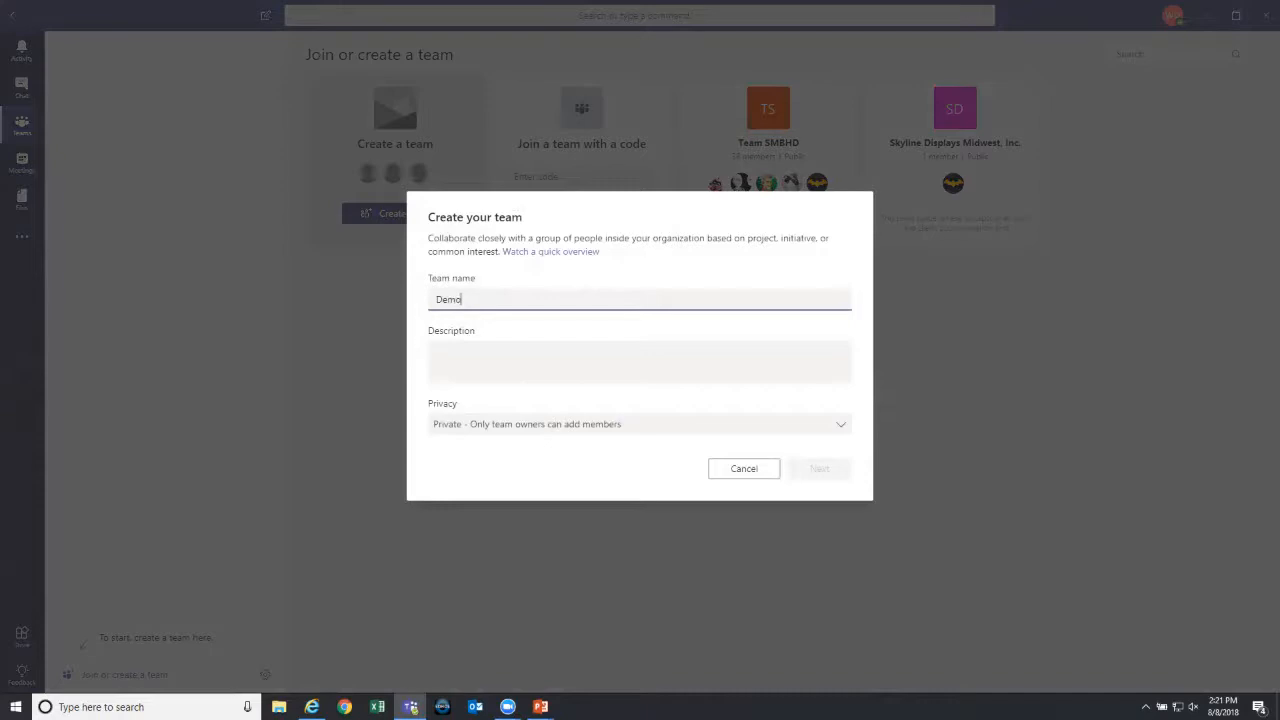
key("Tab")
type("Demo ")
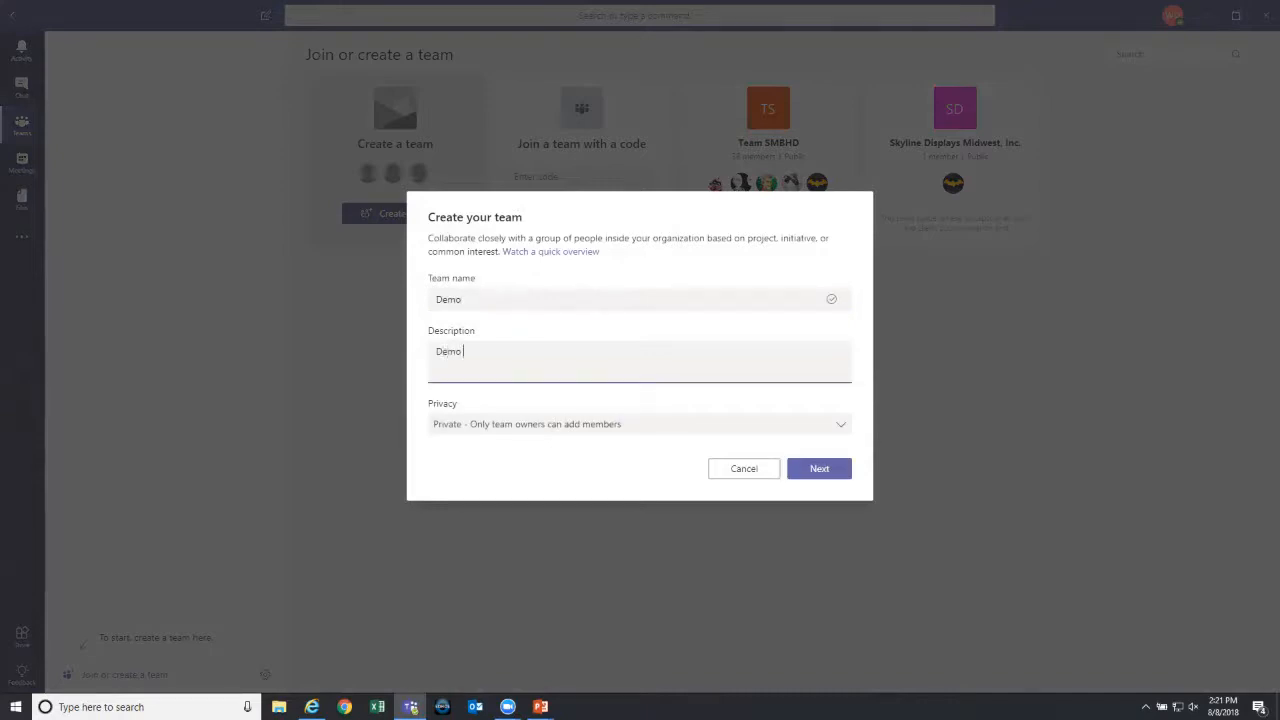
type("for webinar")
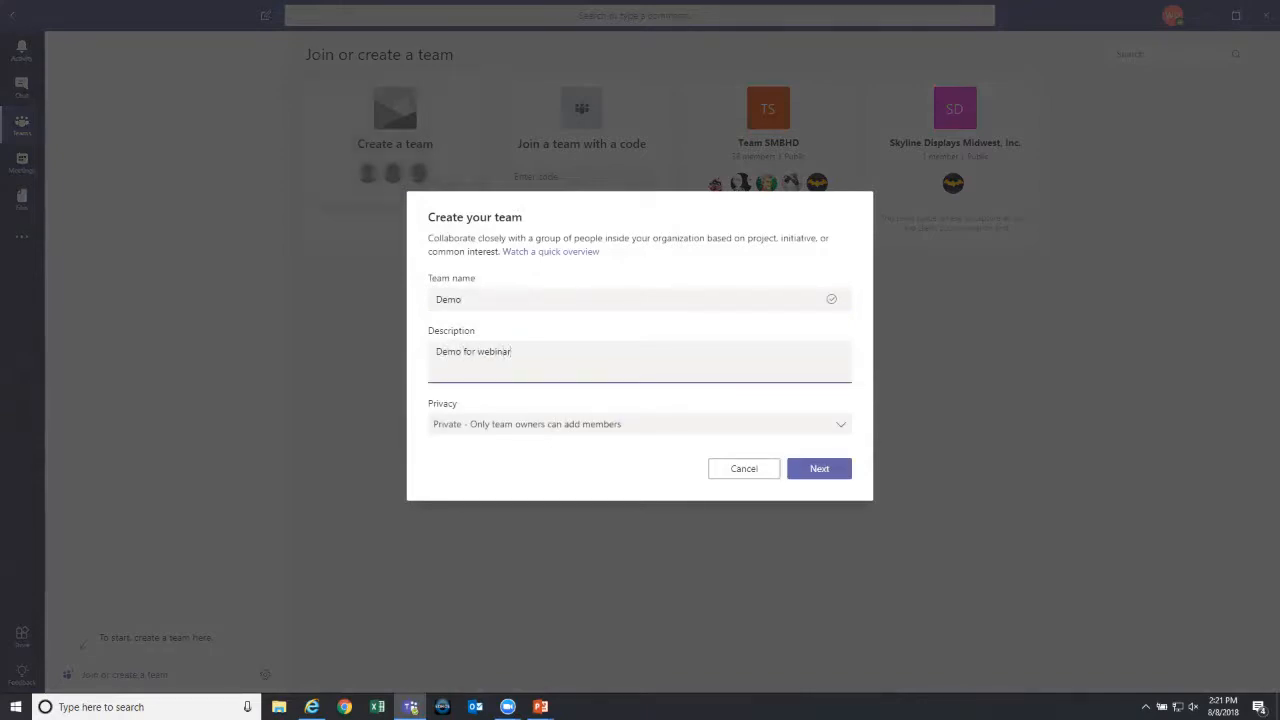
- Choose the privacy option "Private - Only team owners can add members" and create the team
left_click(640, 424)
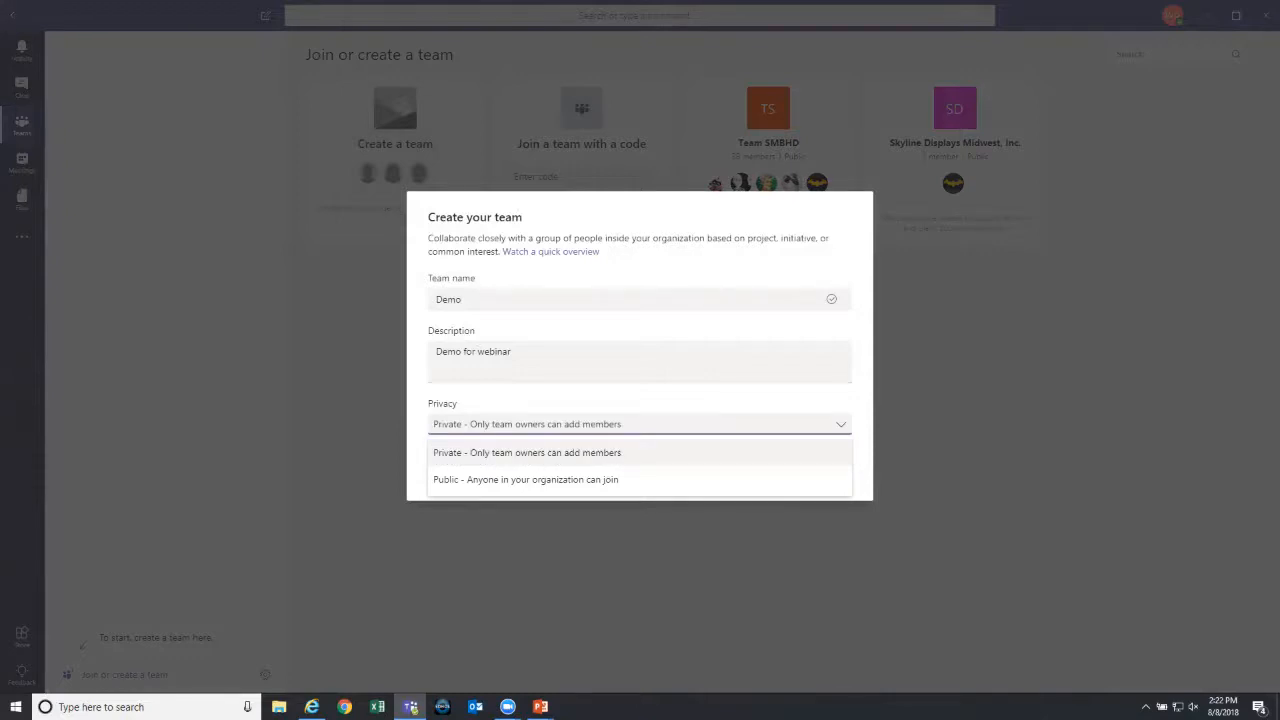
left_click(527, 453)
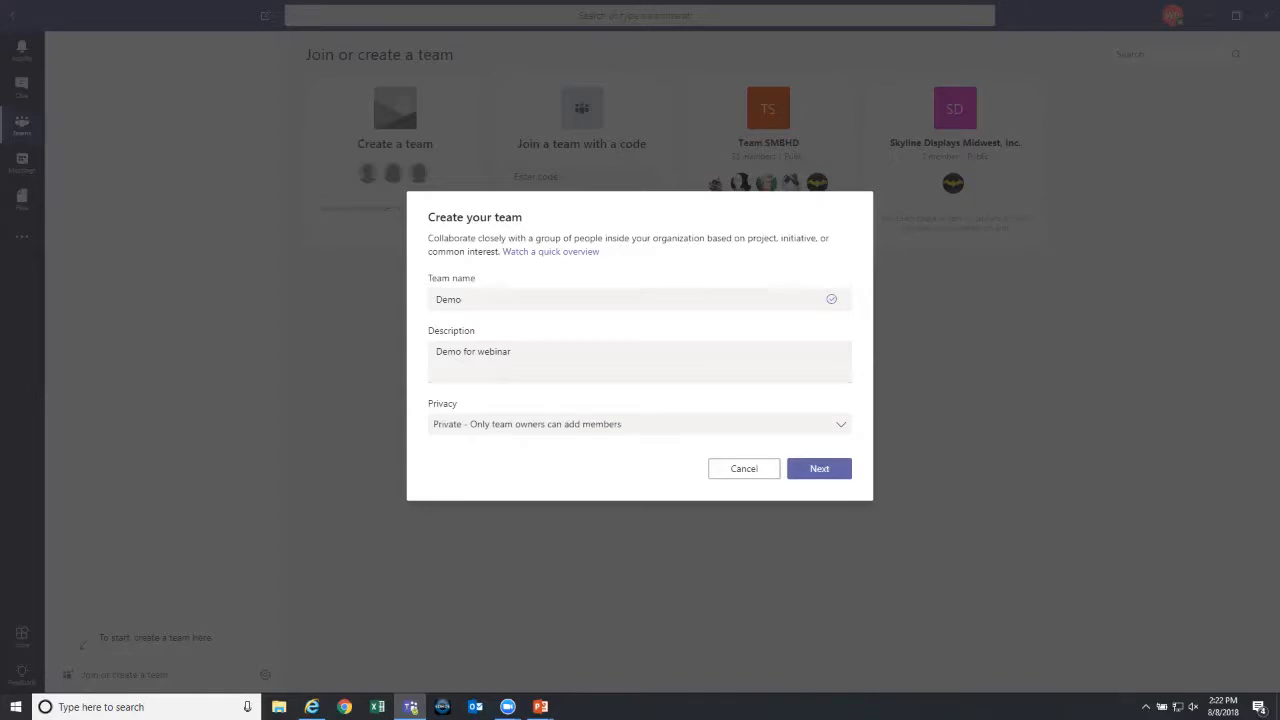
left_click(840, 425)
left_click(840, 425)
left_click(820, 469)
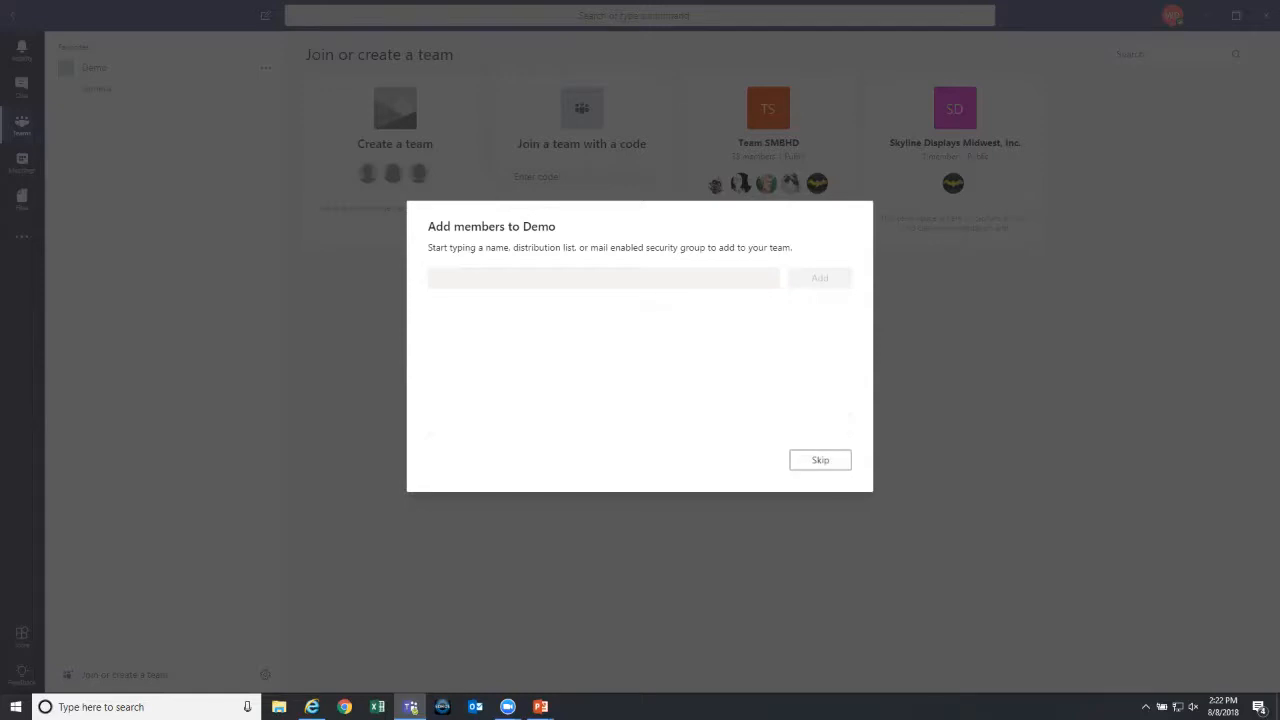
- Find three colleagues by name, add them as members of the Demo team, and finish the member setup
left_click(603, 278)
left_click(603, 278)
type("bill")
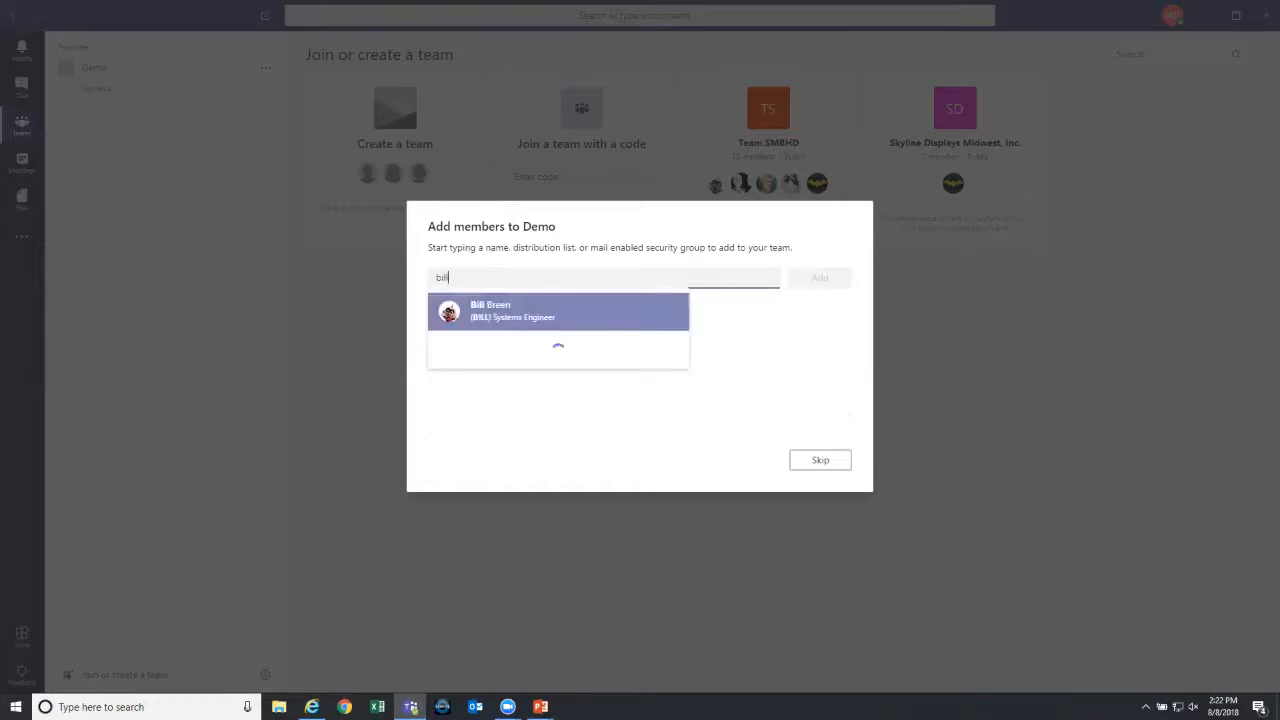
key("Return")
type("soh")
key("Return")
type("jon")
key("Return")
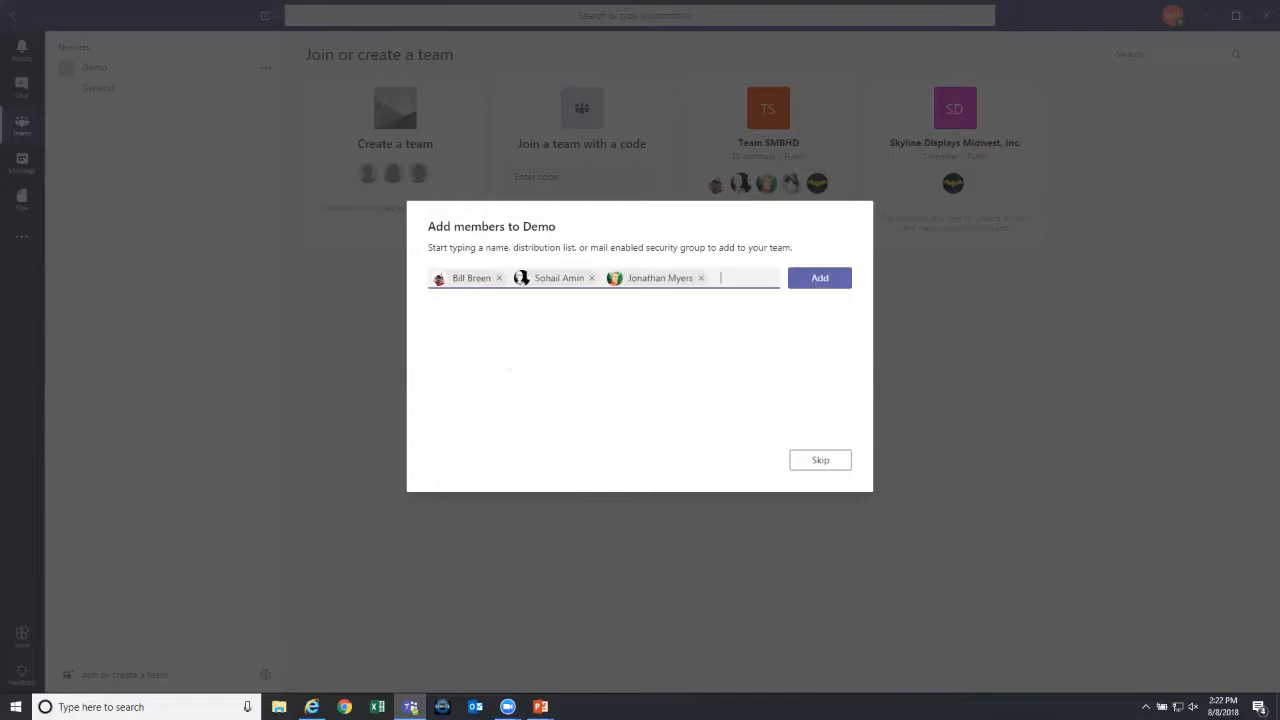
key("Return")
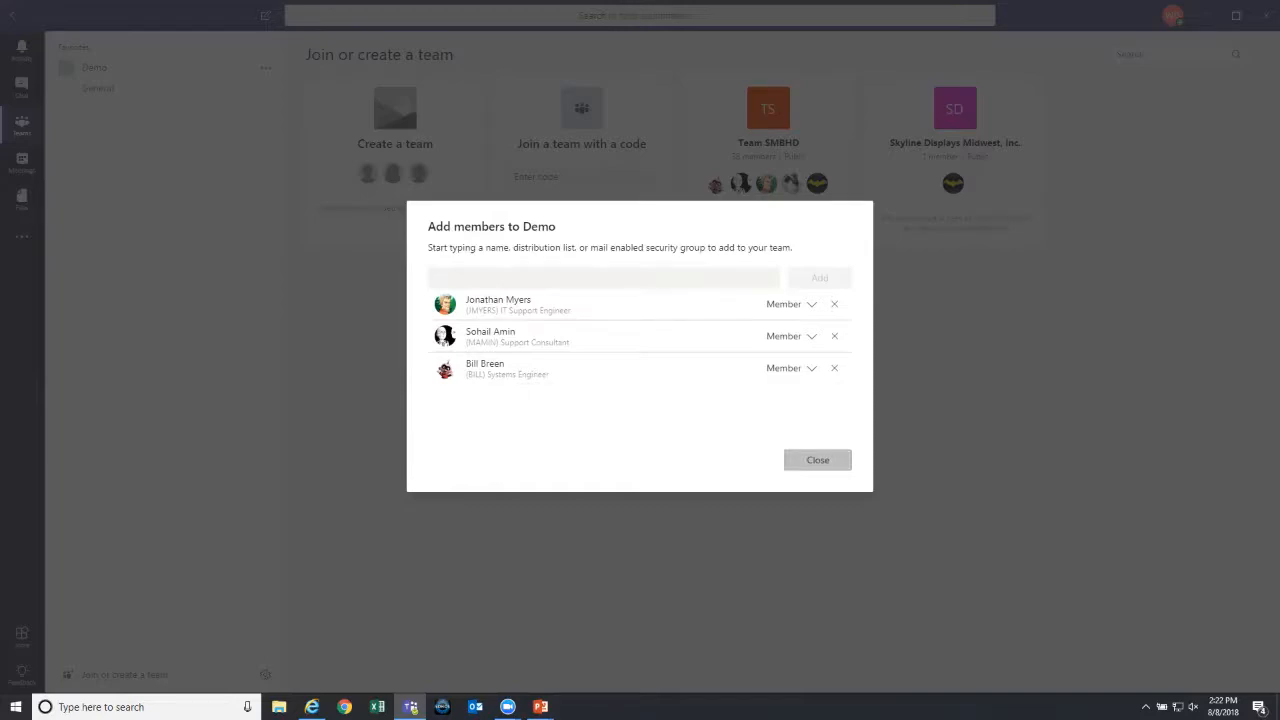
key("Return")
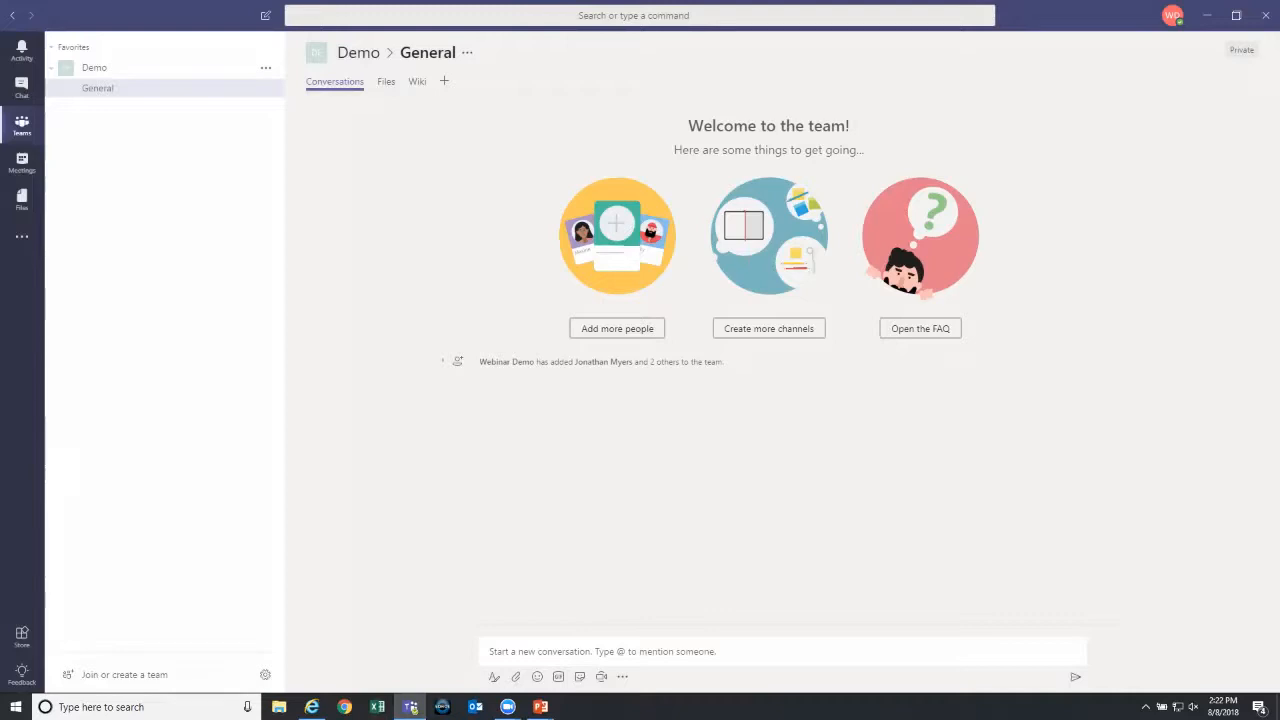
- Create a new Word document named "something to share" in the files of the Demo team's General channel
left_click(386, 82)
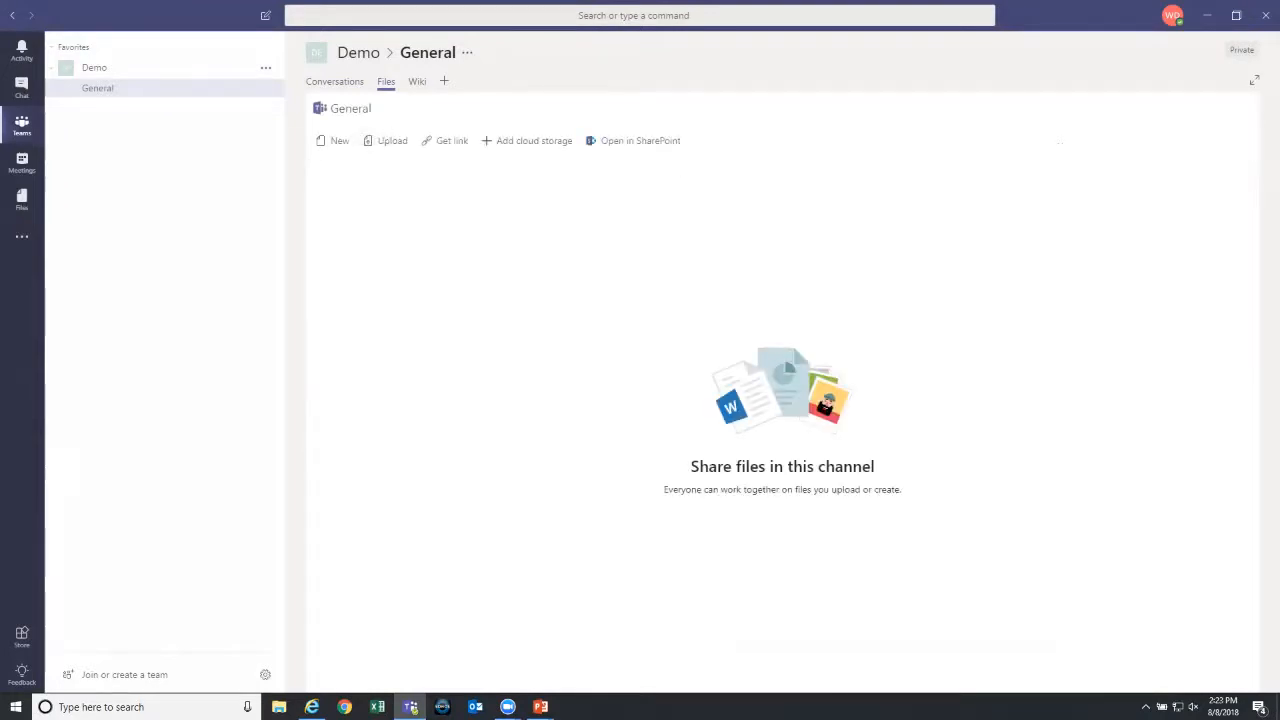
left_click(334, 141)
left_click(378, 191)
type("some")
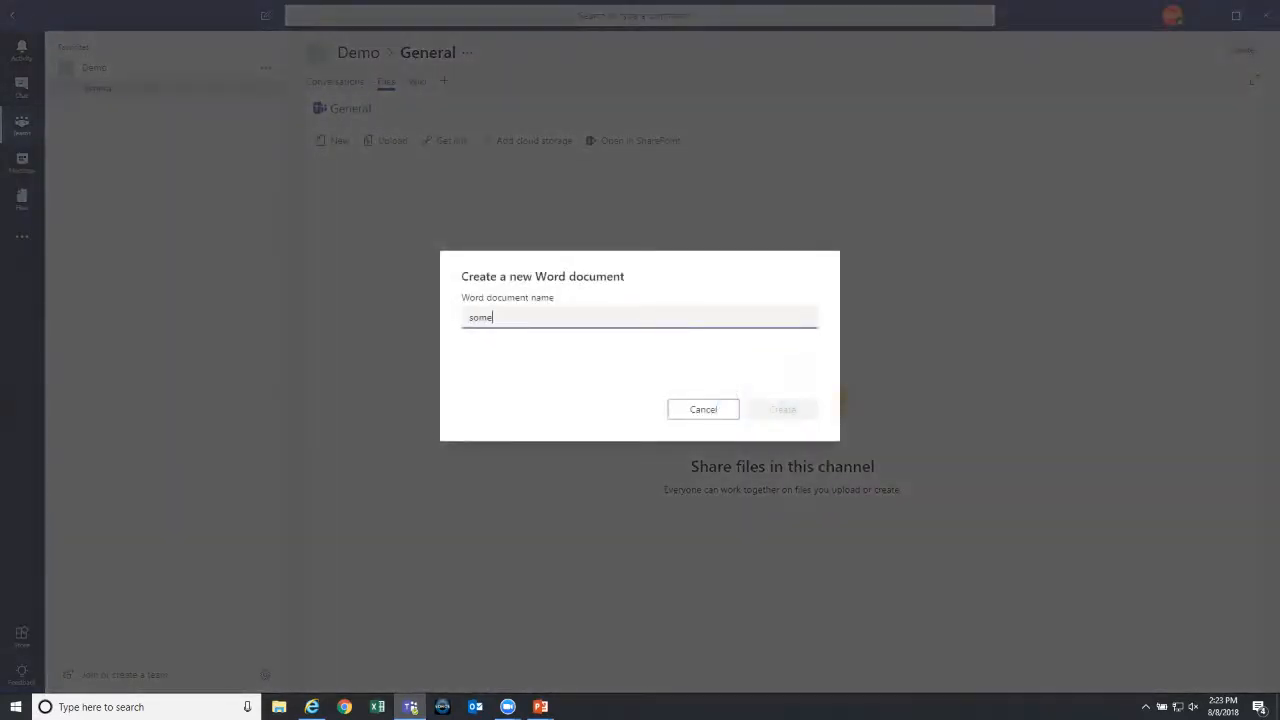
type("thing to share")
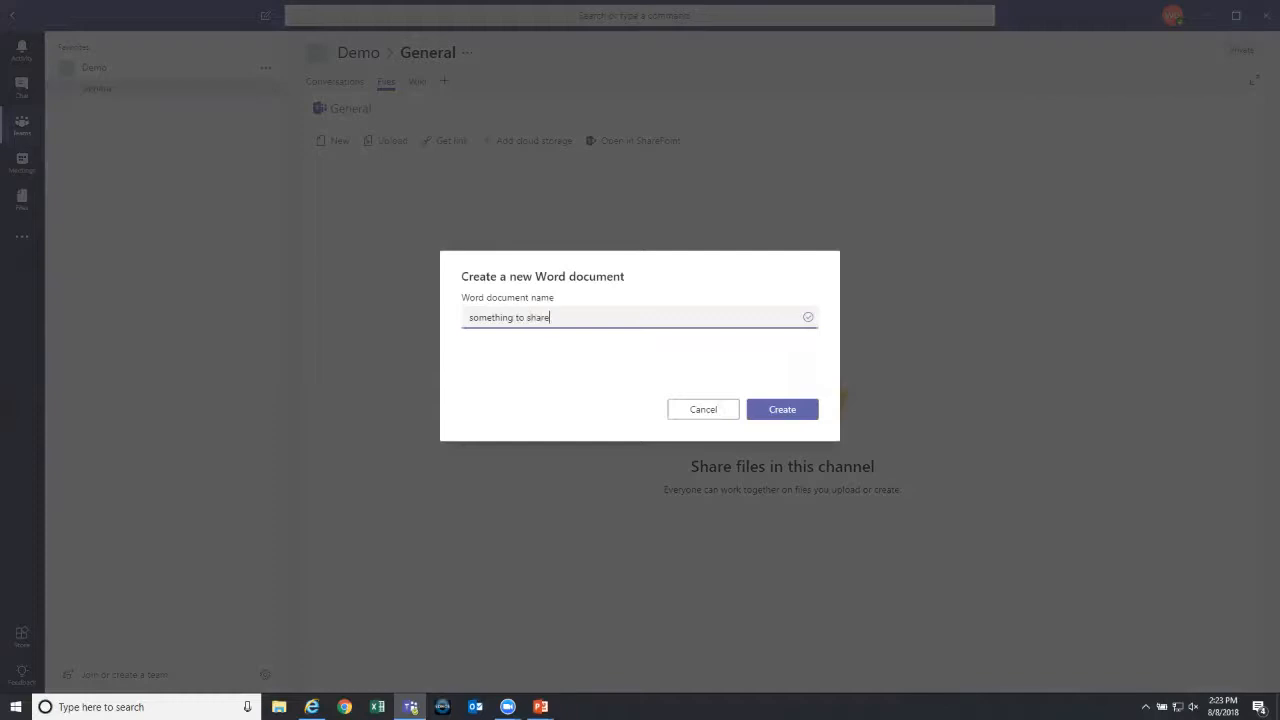
key("Return")
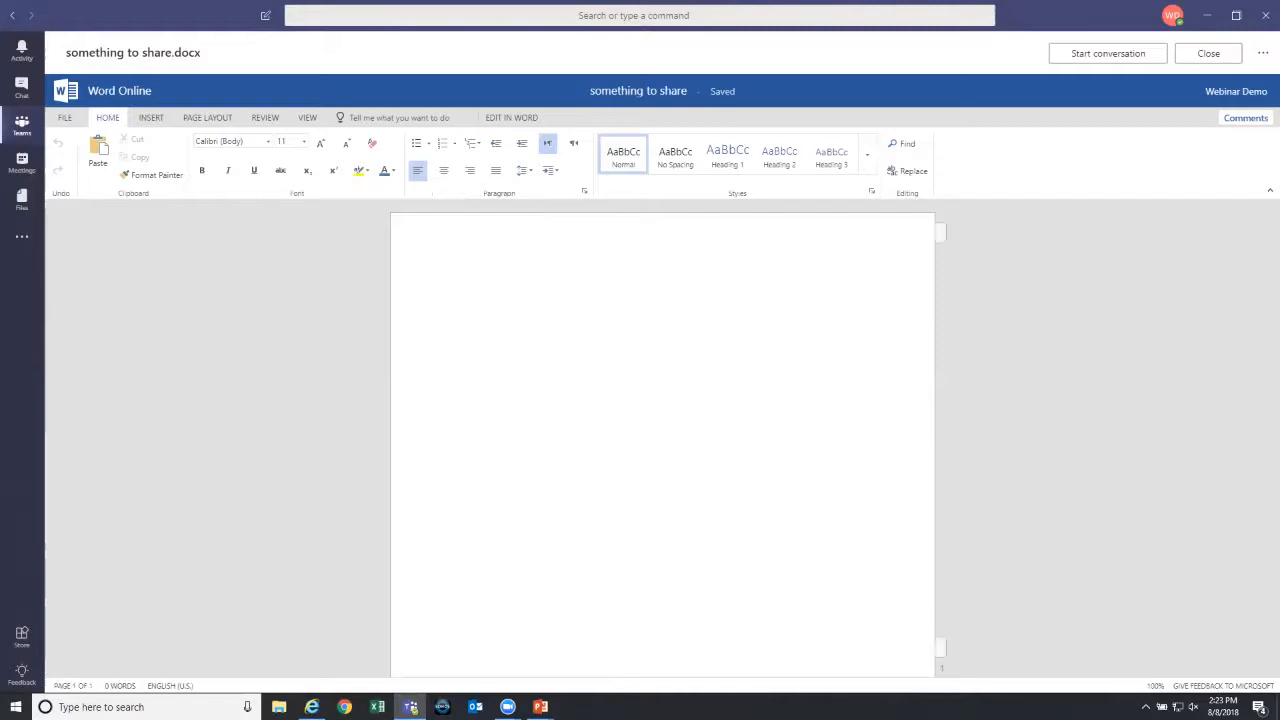
- Write "Working on" in the document, start a channel conversation about it, and close the document
type("Working on")
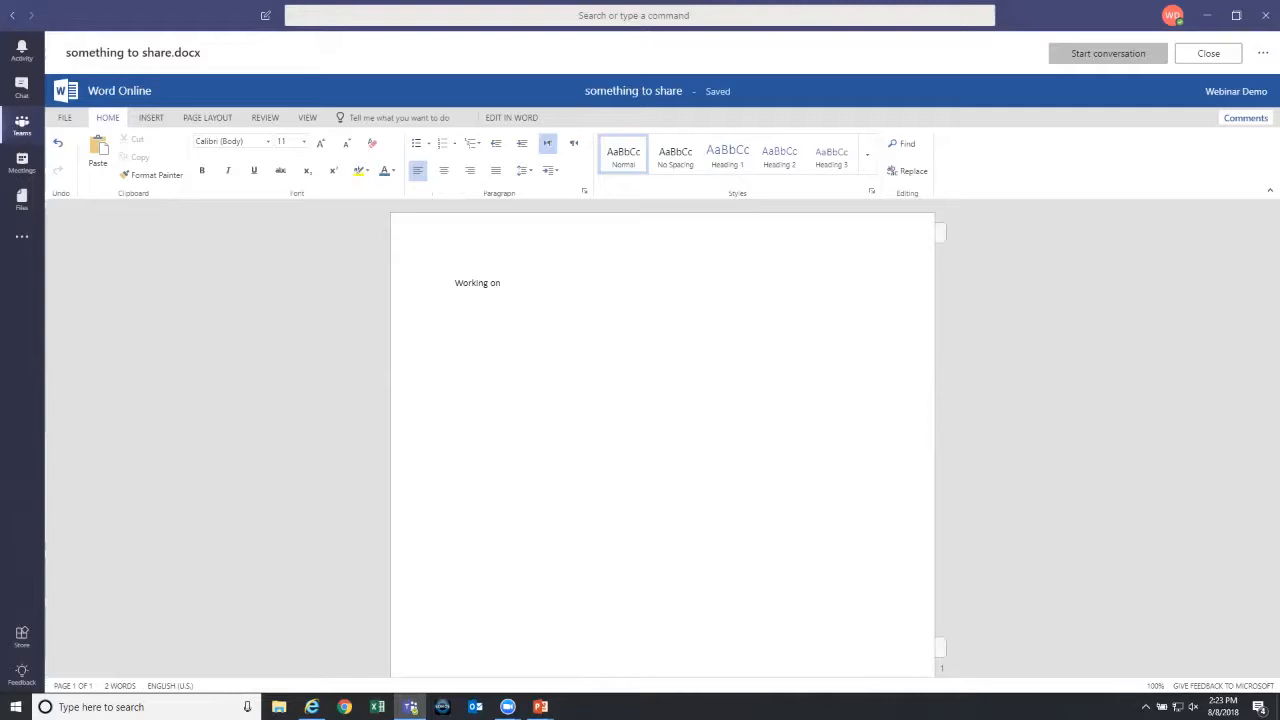
left_click(1108, 53)
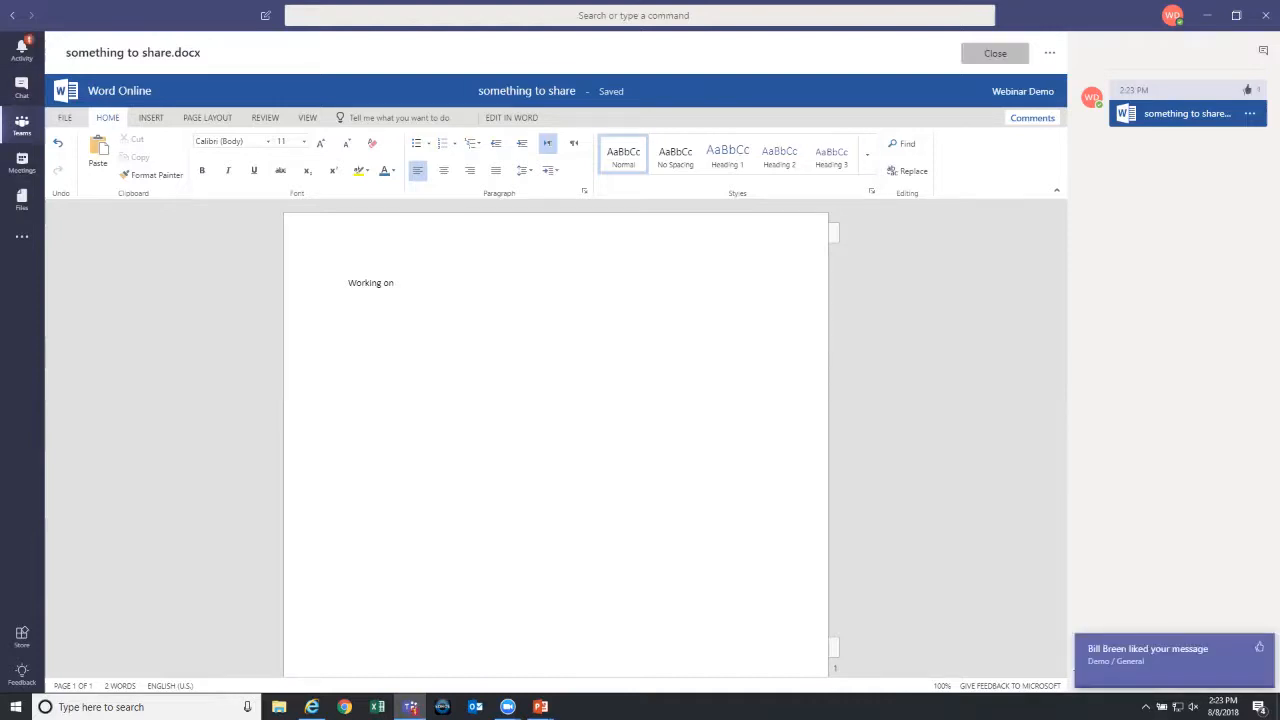
left_click(995, 53)
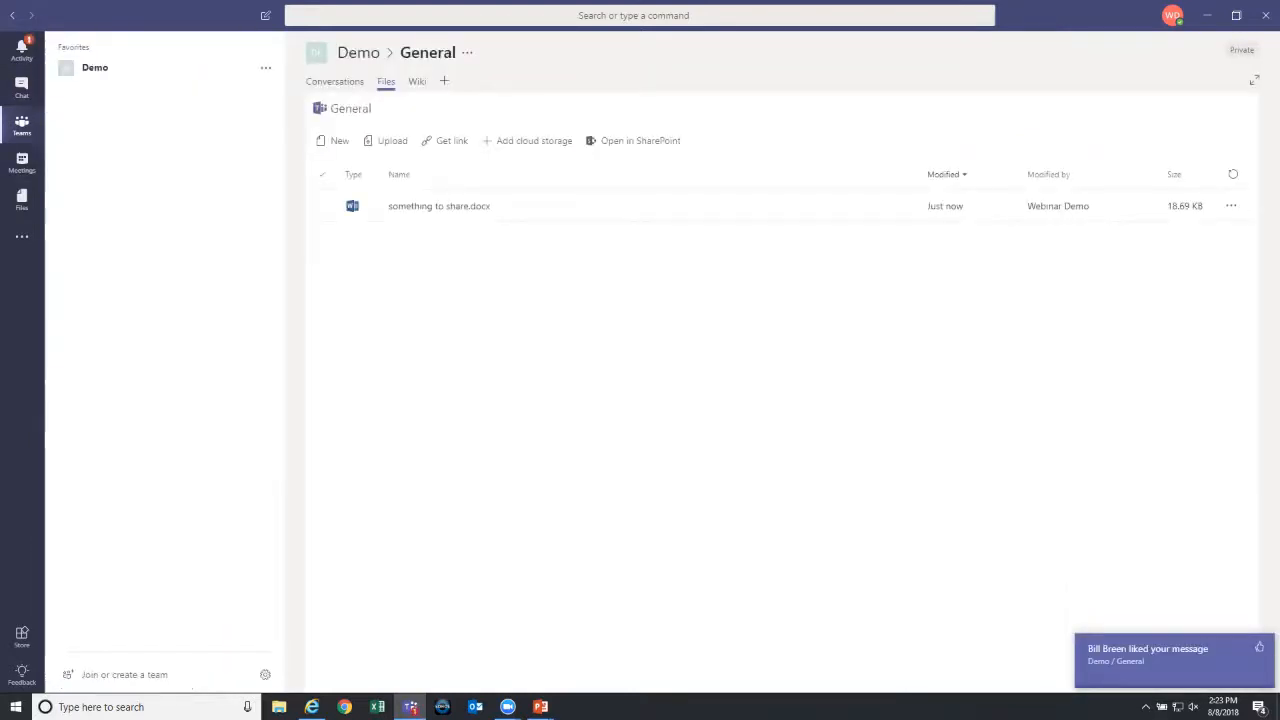
- Open the activity feed and like the colleague's thank-you message in the General channel
left_click(22, 50)
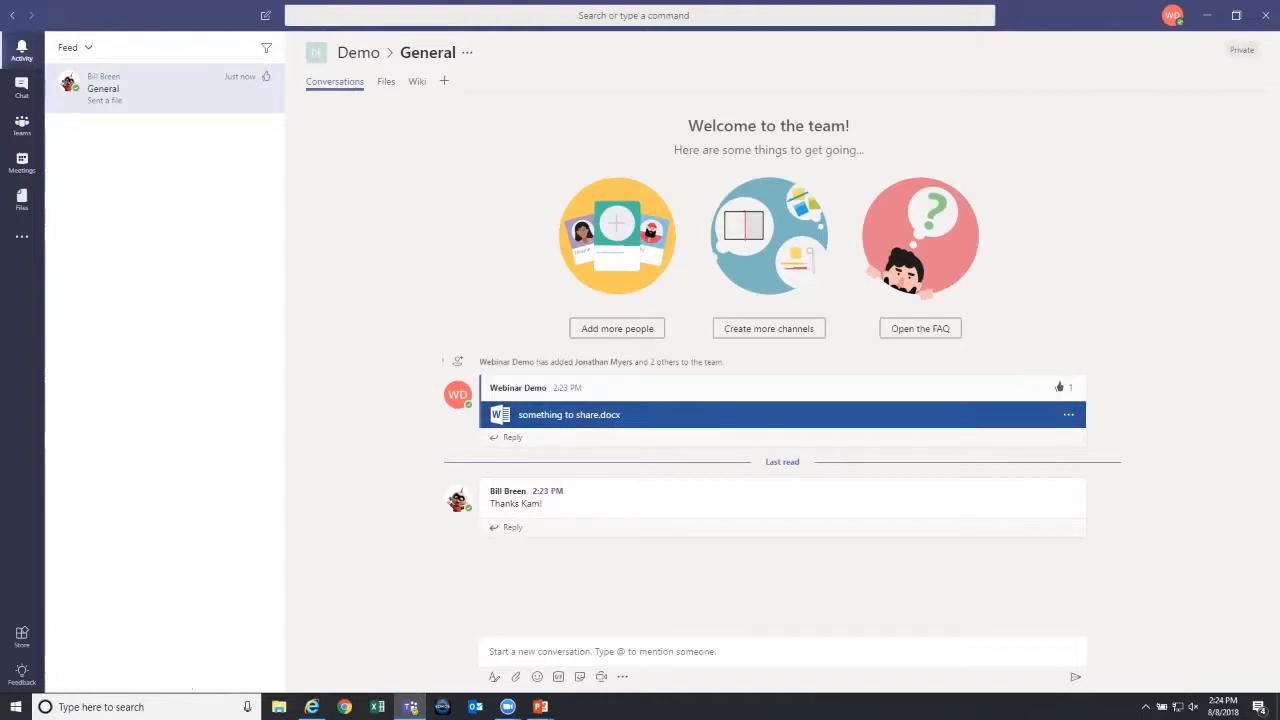
left_click(1066, 490)
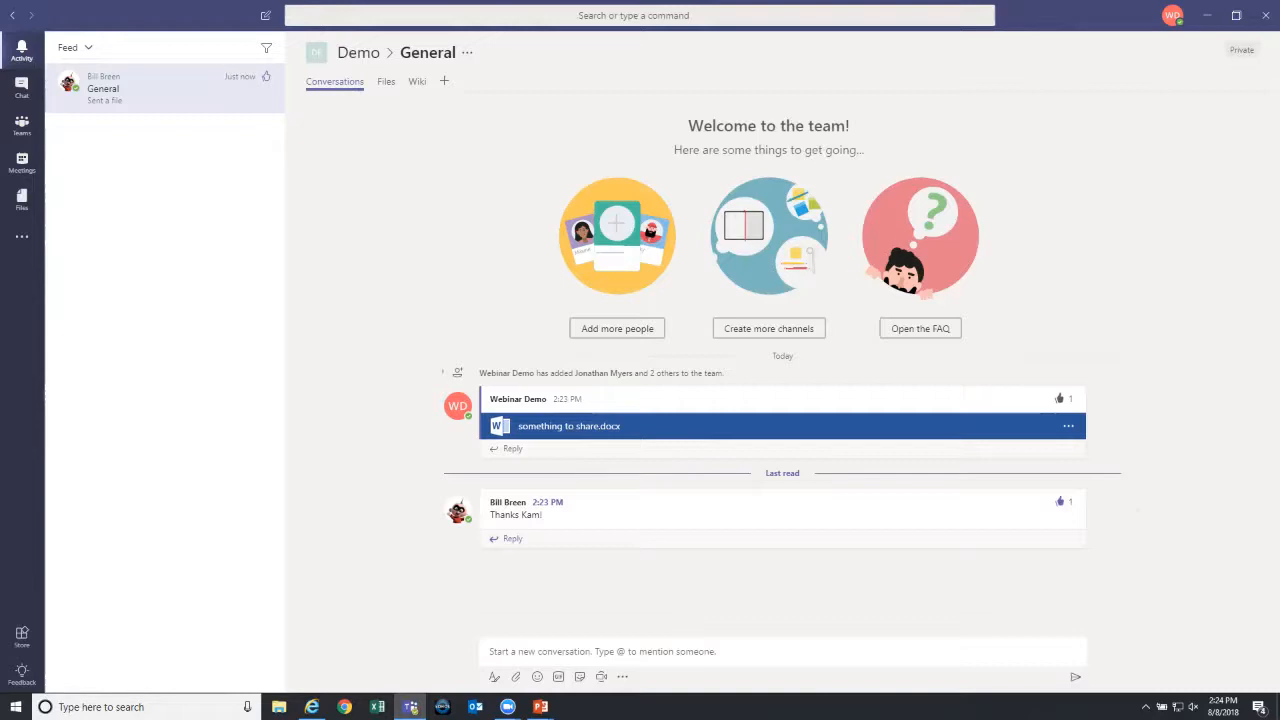
- Post a General channel message that mentions a team member and says "make sure to create that tps report"
left_click(602, 652)
type("@so")
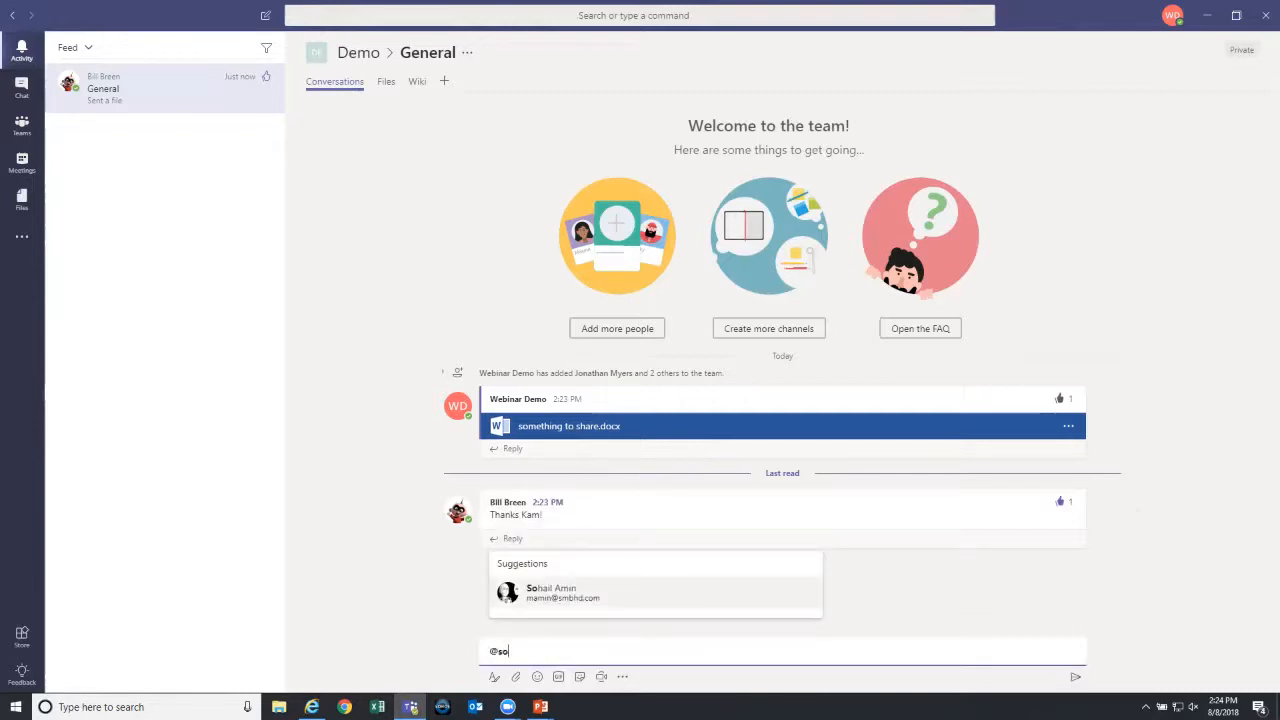
key("Return")
type("ma")
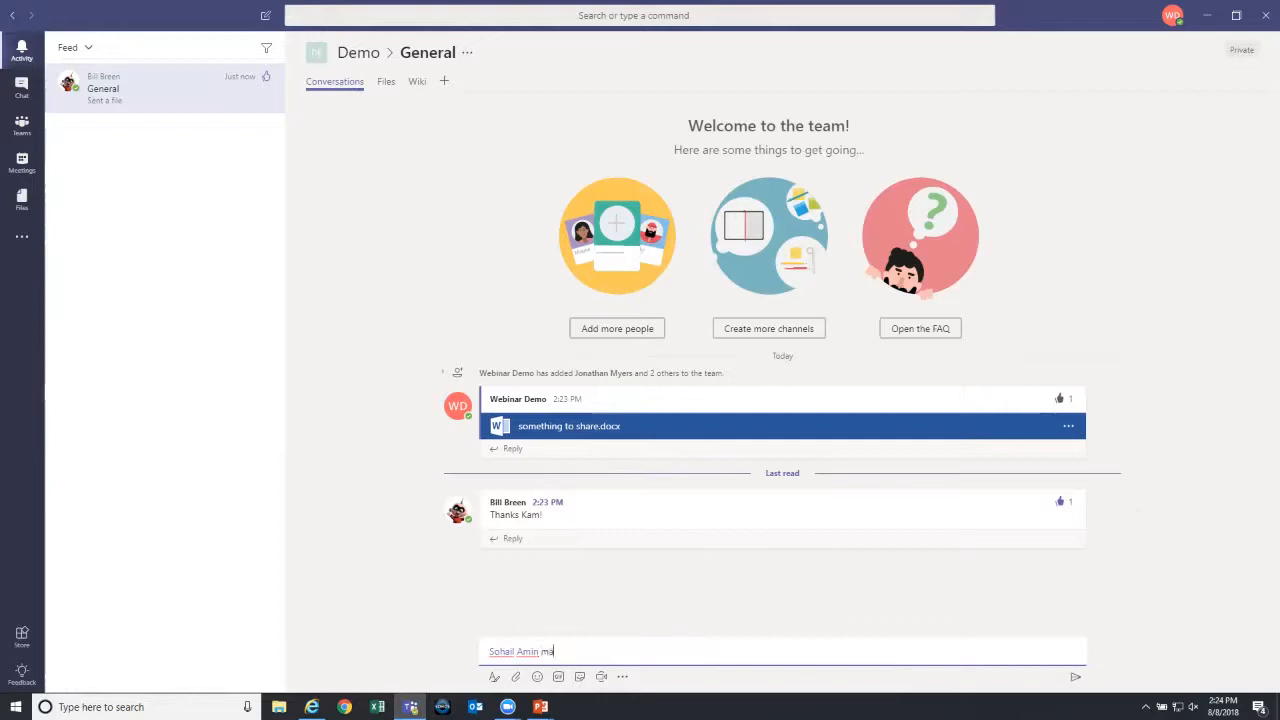
type("ke sure to dreate that tps report")
key("Return")
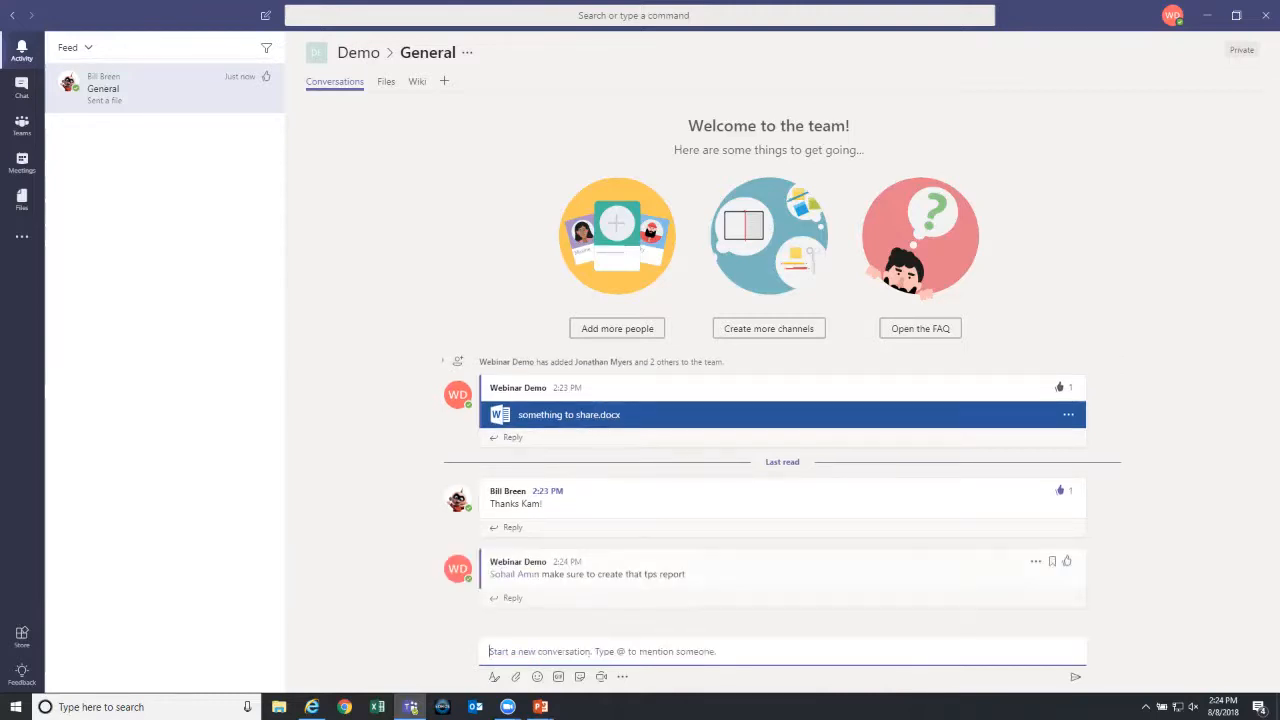
left_click(514, 575)
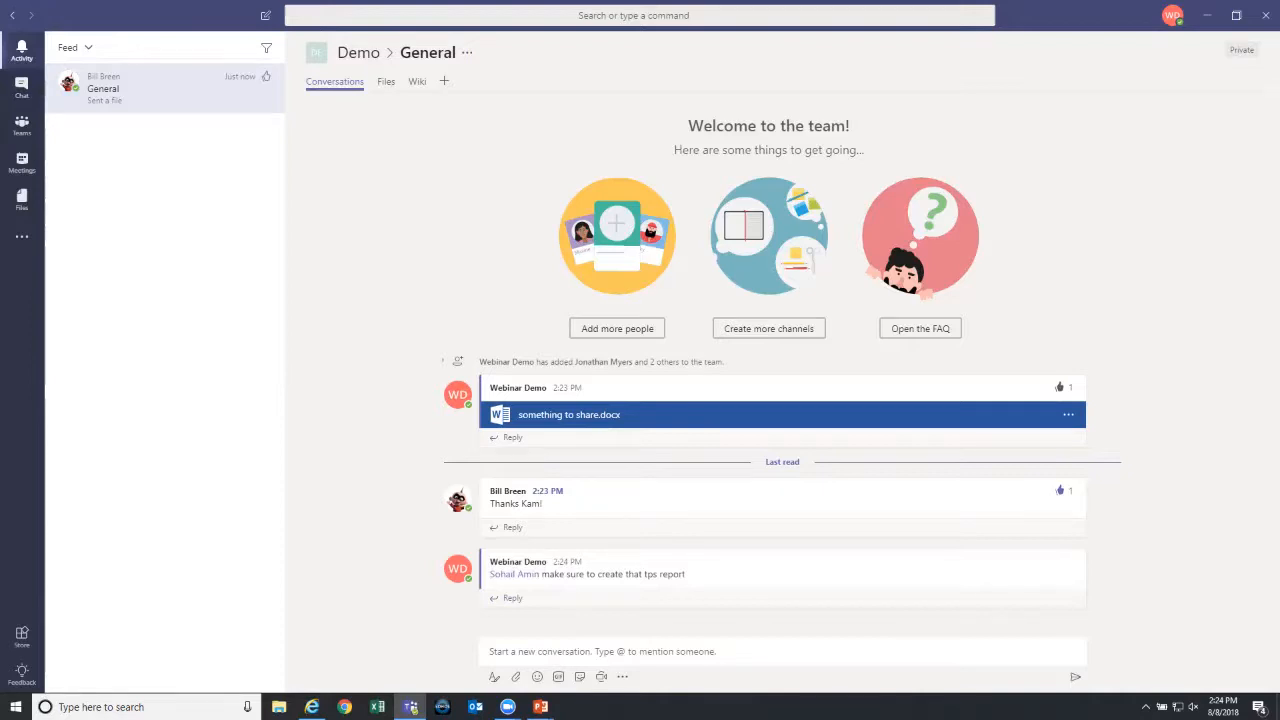
mouse_move(515, 575)
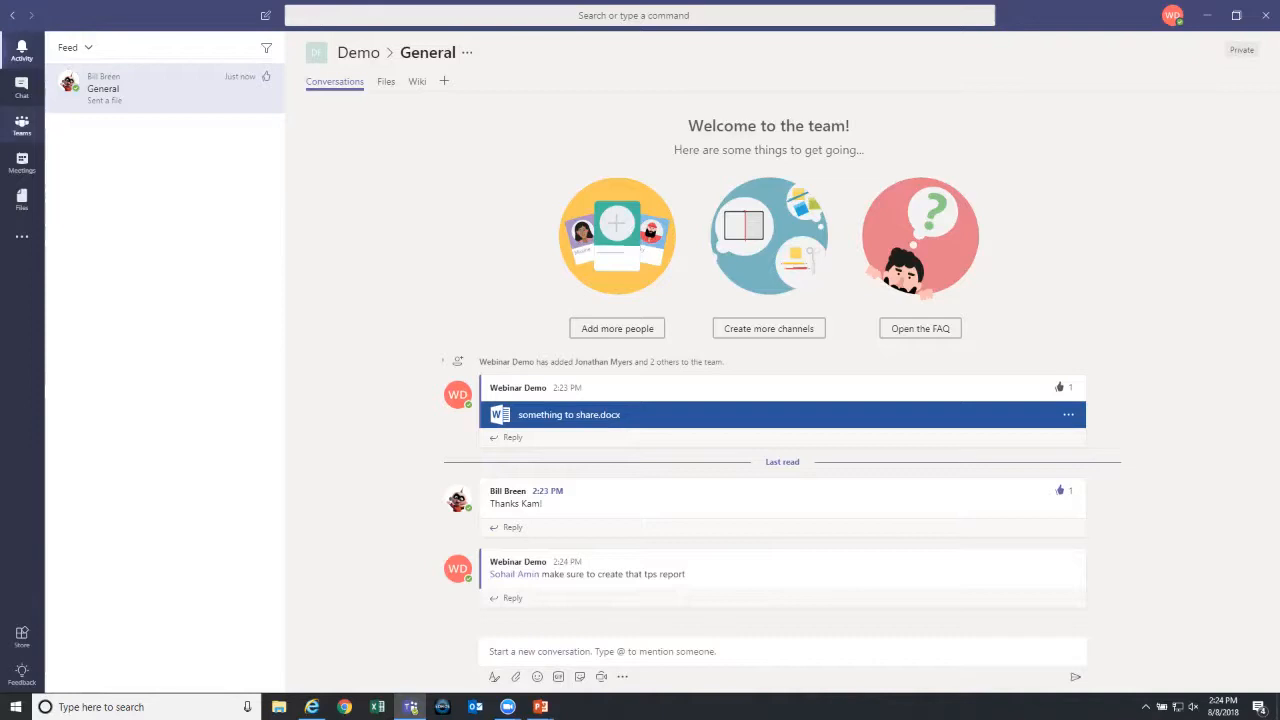
- Start a new meeting for Aug 8, 2018 at 4:00 PM, titled "Webinar for Planner"
left_click(21, 162)
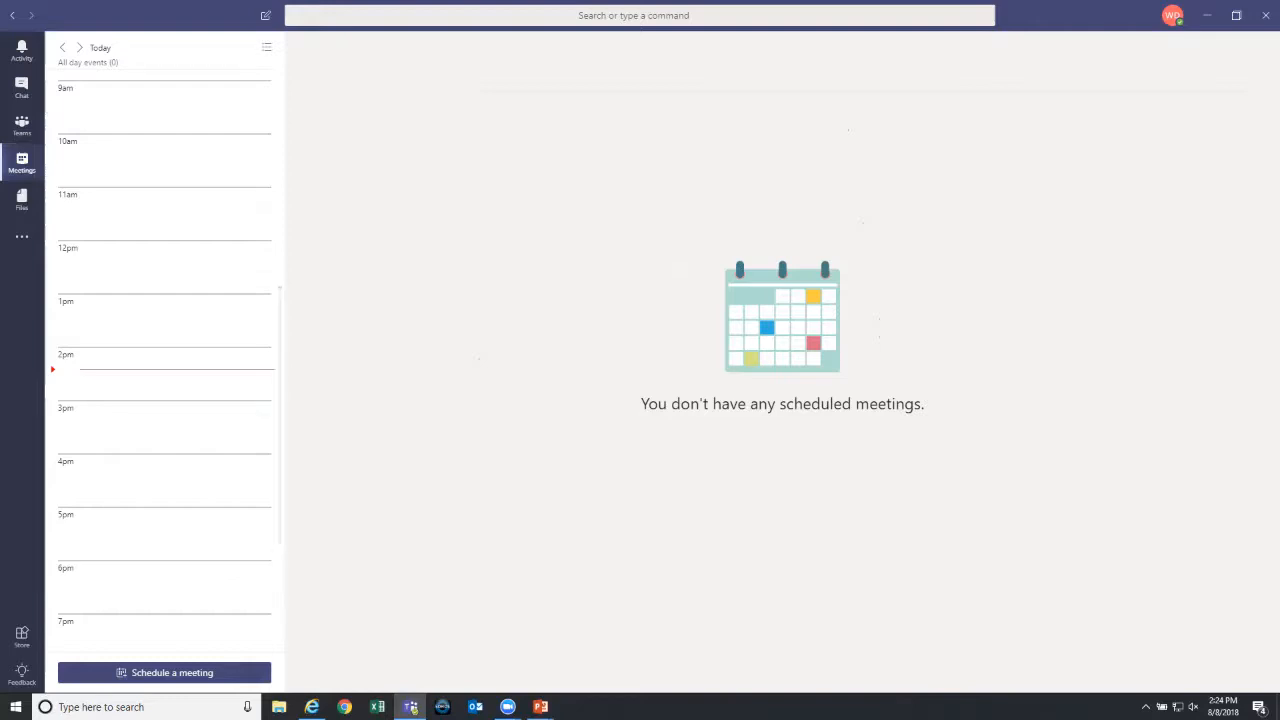
left_click(164, 673)
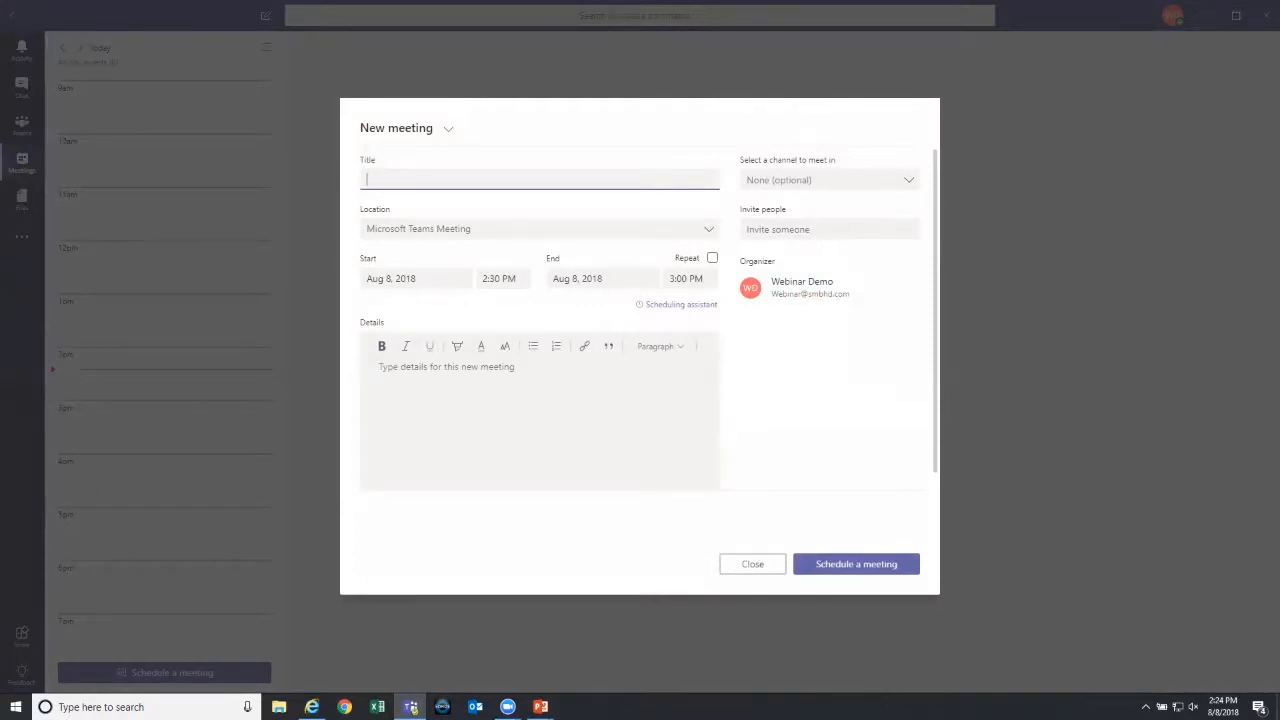
left_click(499, 279)
left_click(497, 367)
left_click(500, 180)
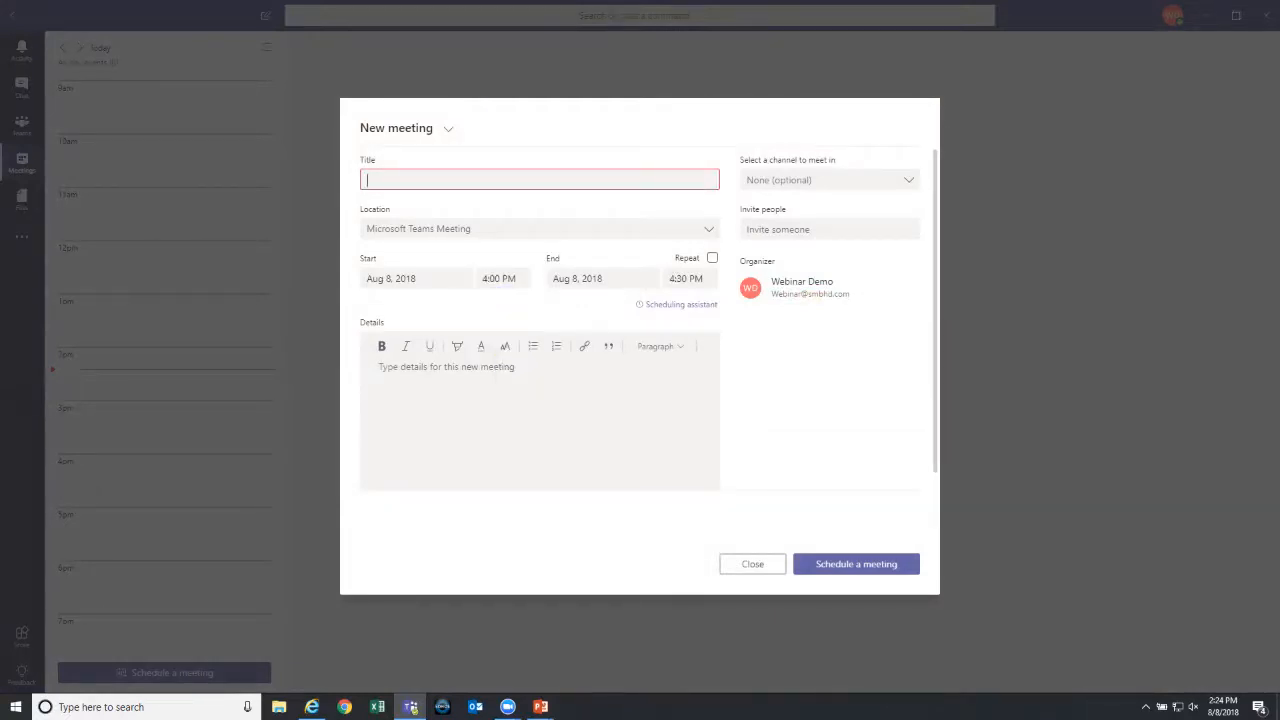
type("Webinar")
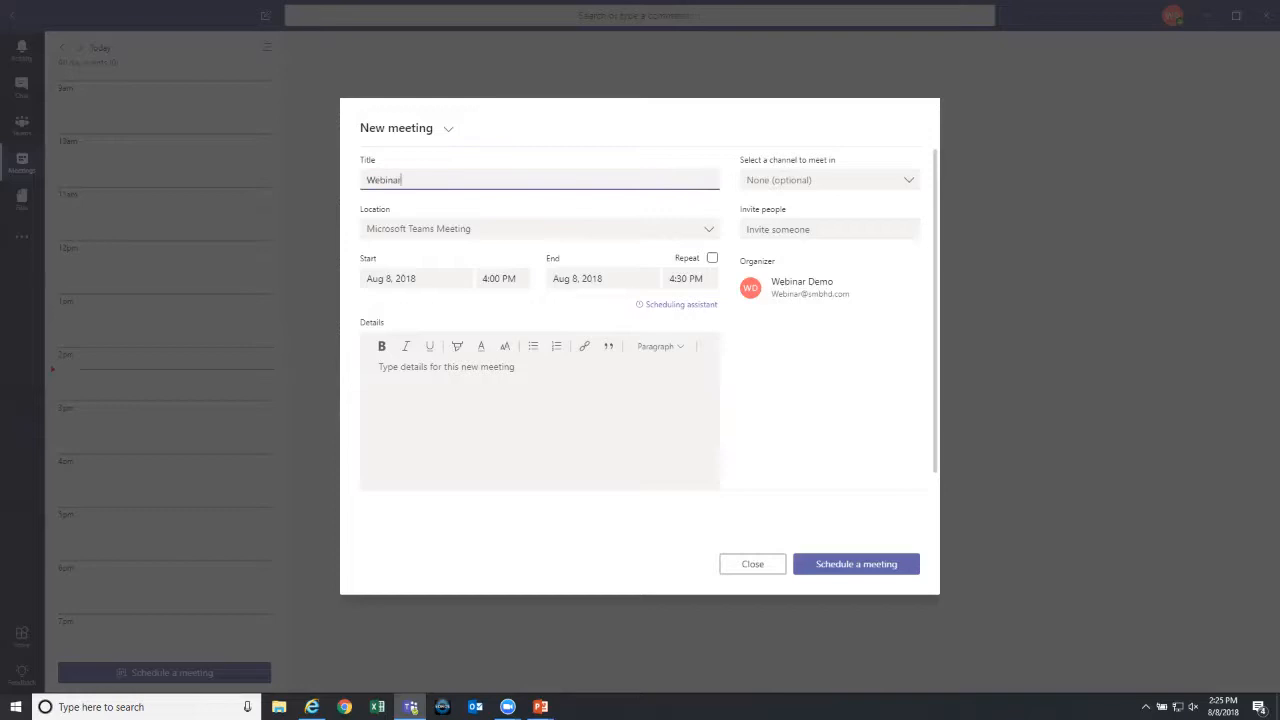
type(" for Planner")
- Invite three colleagues to the Webinar for Planner meeting
left_click(804, 229)
type("bill")
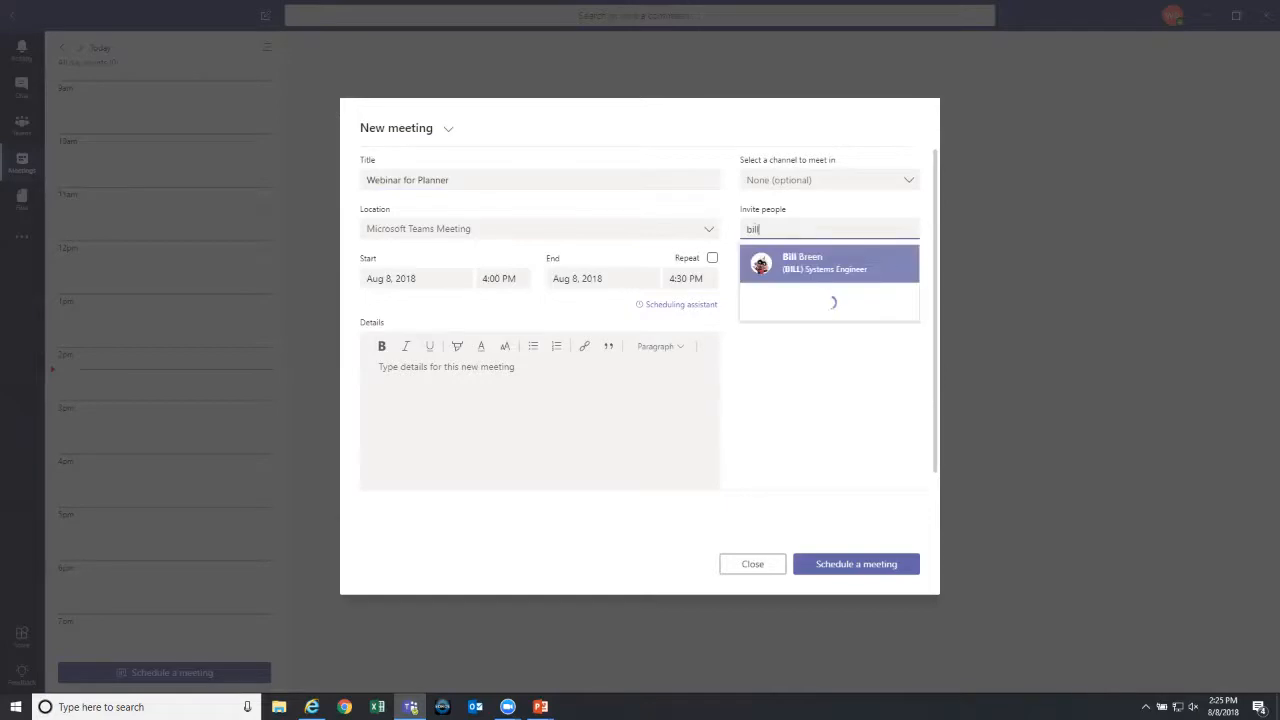
key("Return")
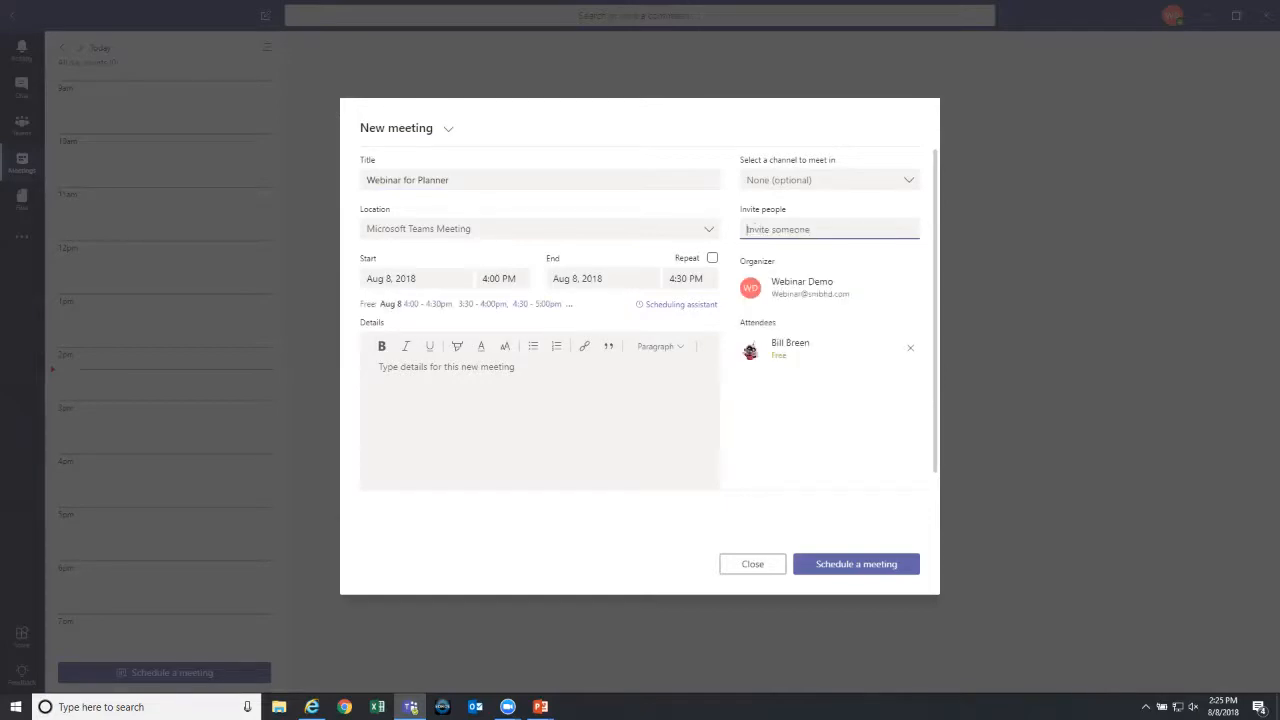
type("jon")
key("Return")
type("mich")
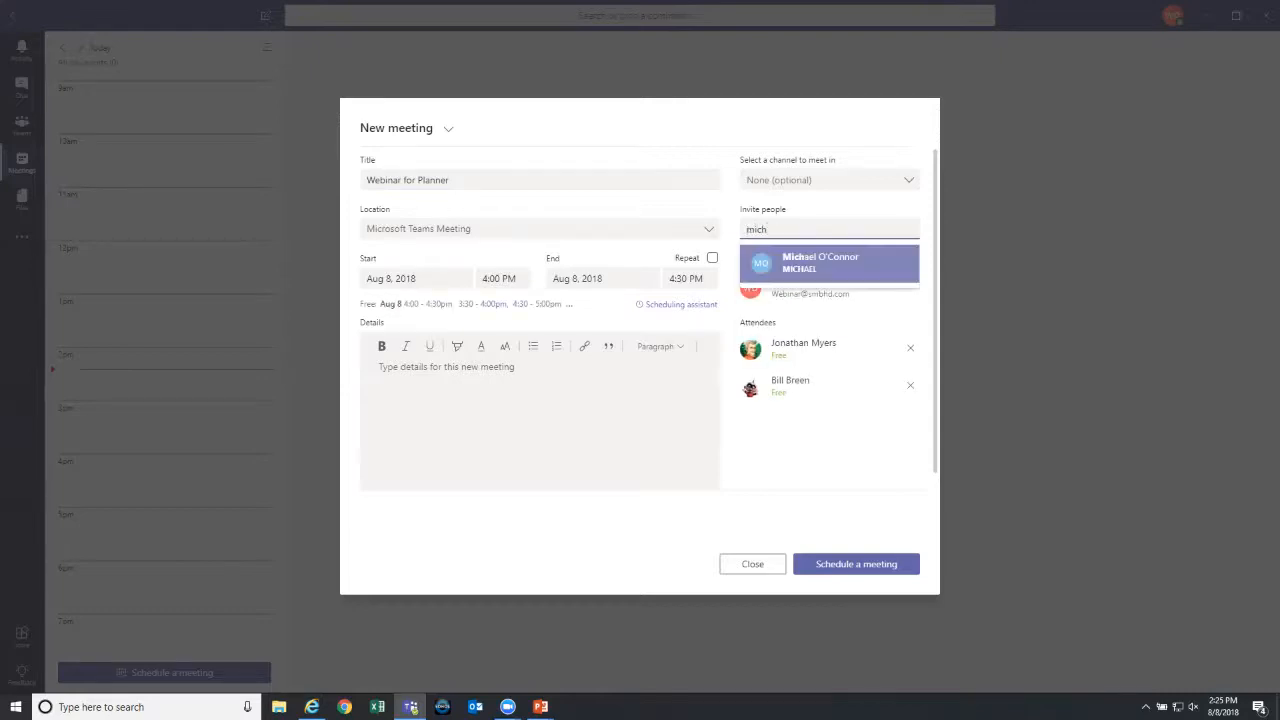
key("Return")
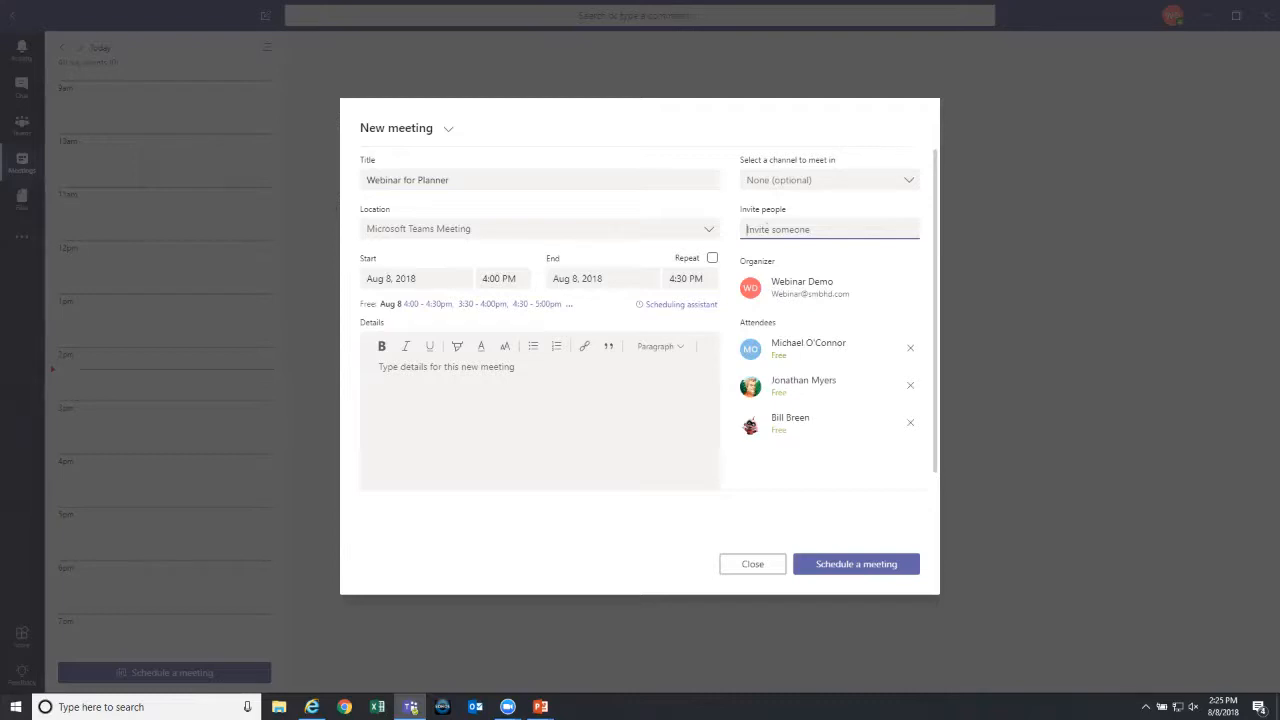
- Enter the details "Agenda: Talk big picture and inside the box", schedule the Teams meeting, and close its summary
left_click(379, 367)
type("Agenda")
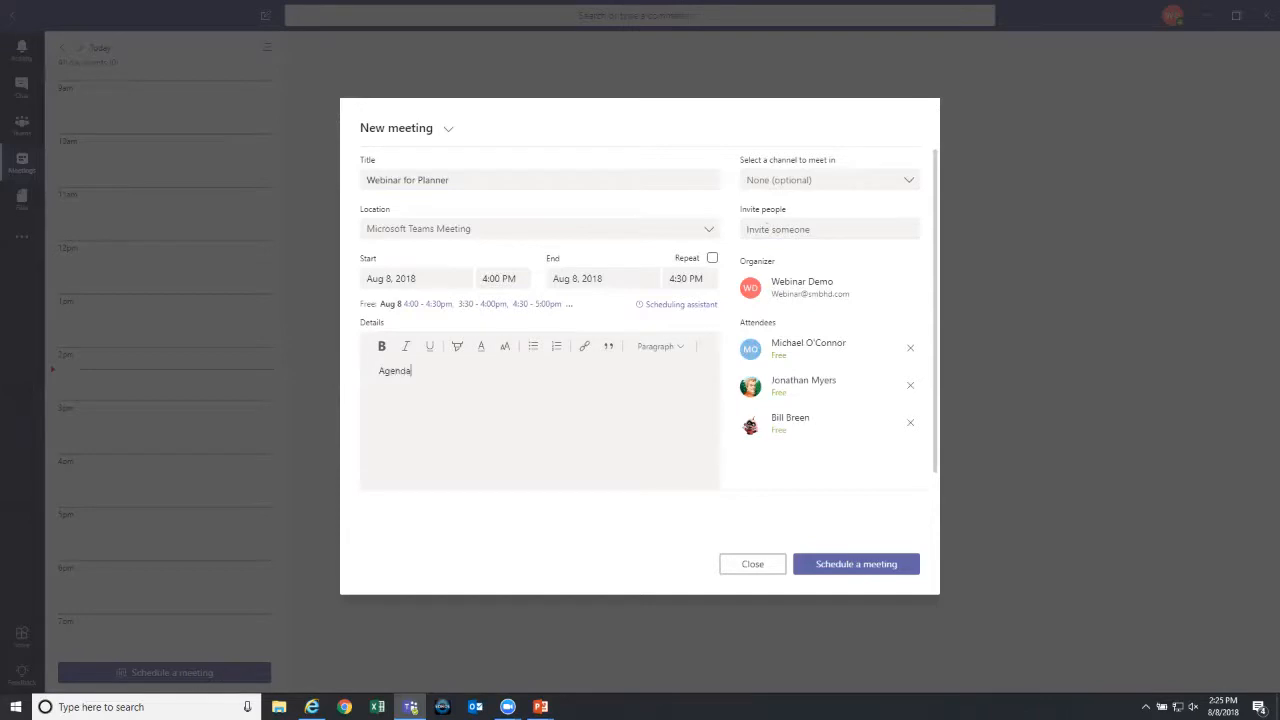
type(": Talk big picture and inside the box")
left_click(450, 229)
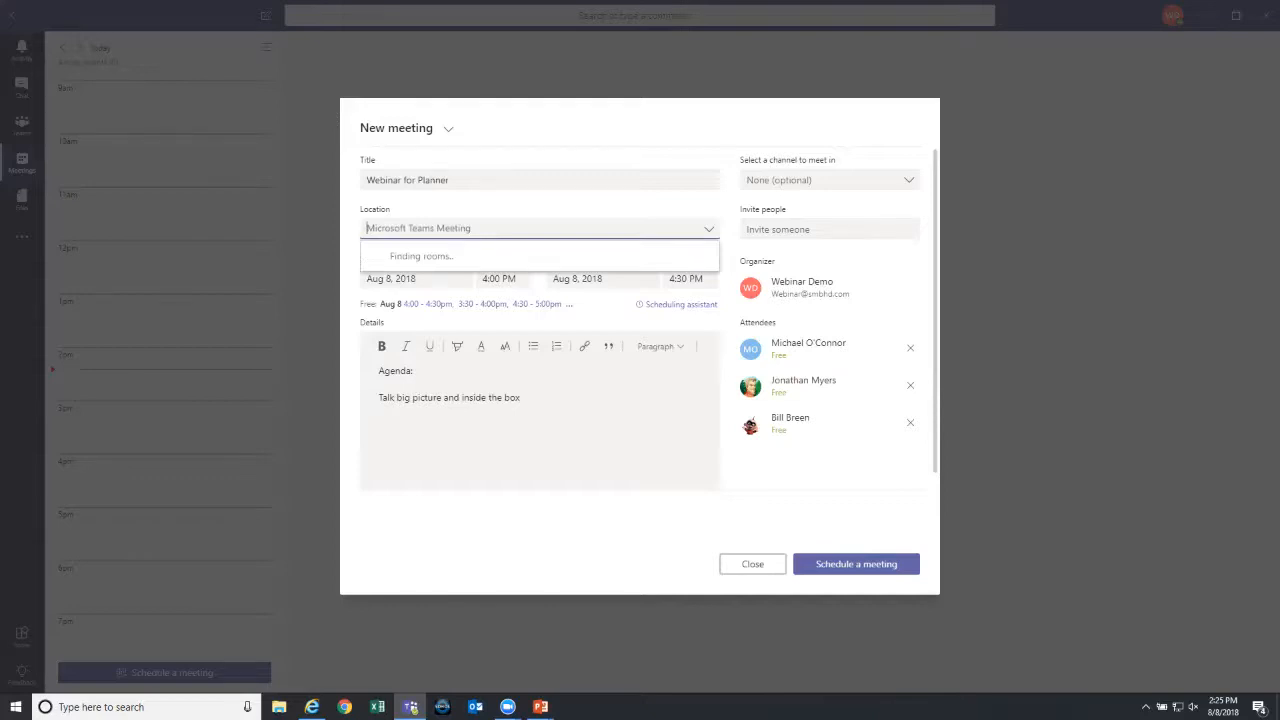
key("Escape")
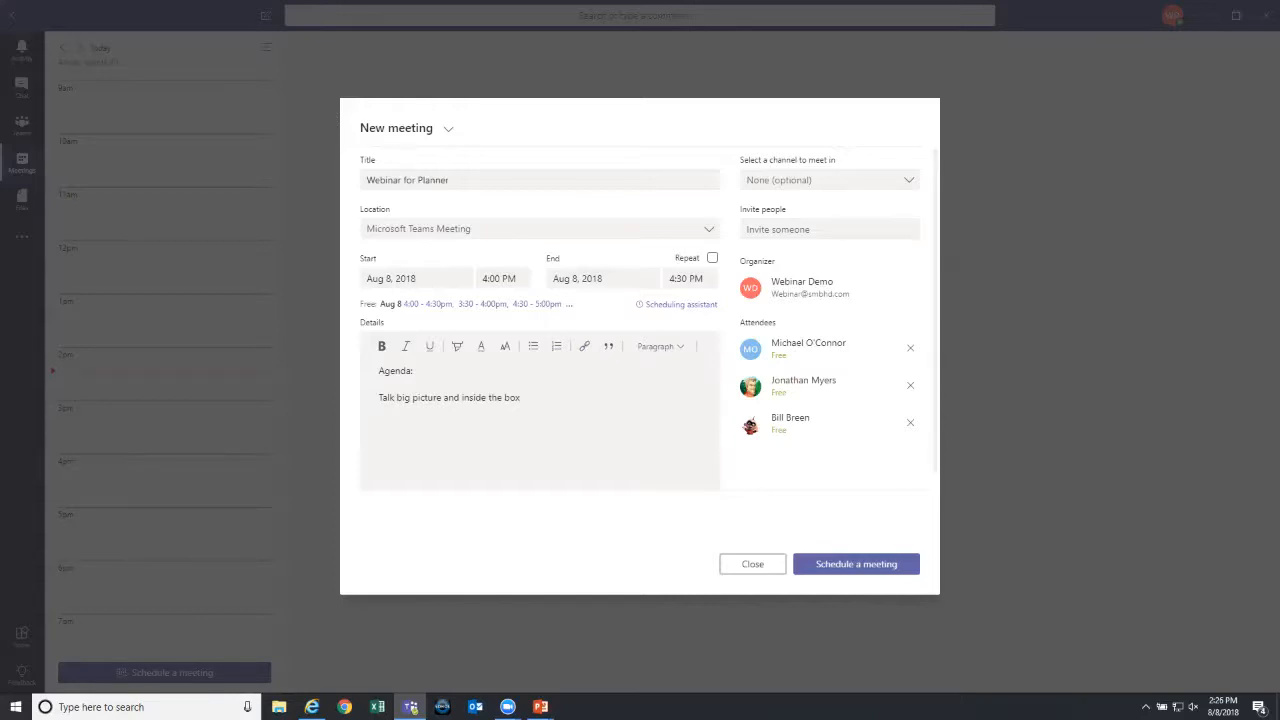
left_click(856, 564)
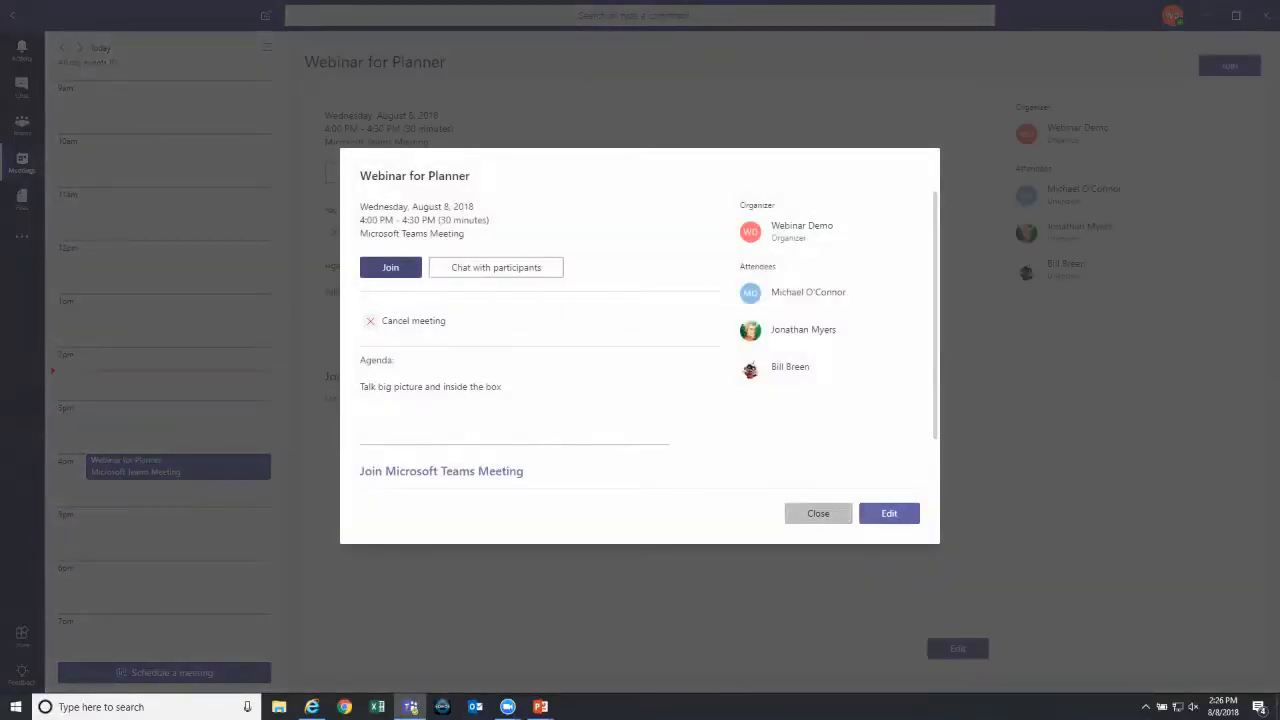
left_click(818, 513)
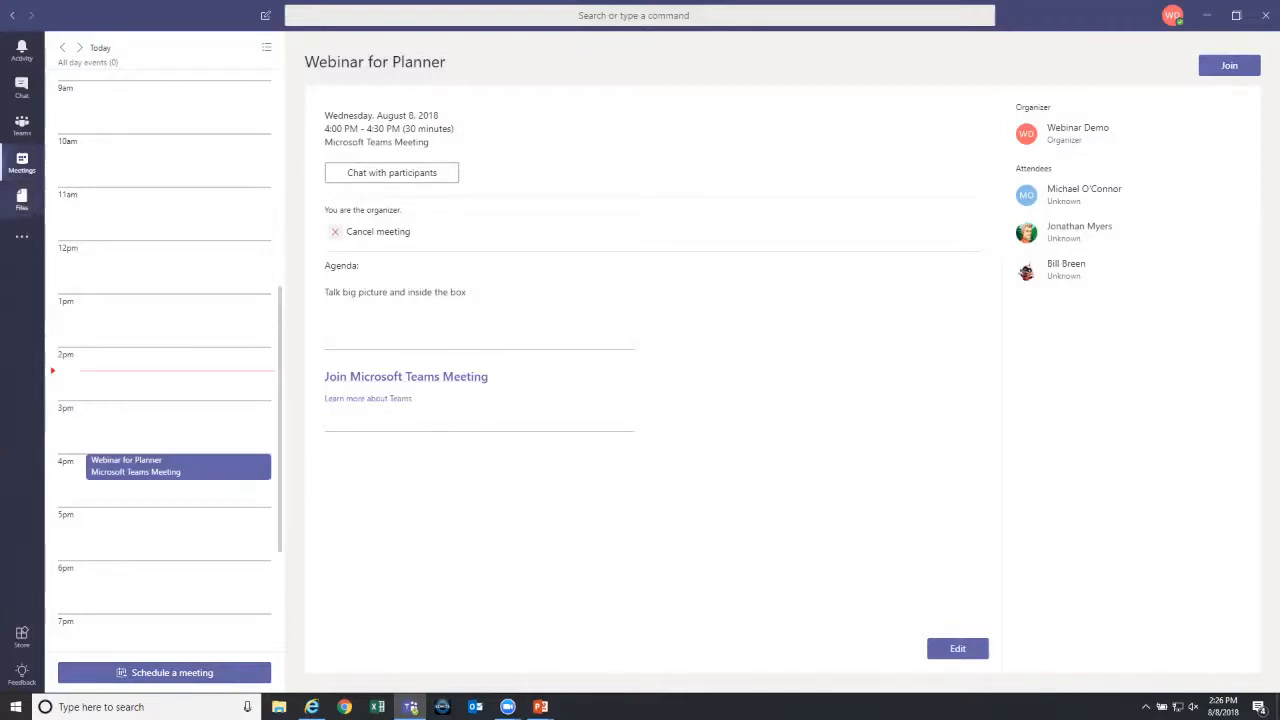
- Open the Planner app and look through its All, Recent and My Tasks views
left_click(22, 236)
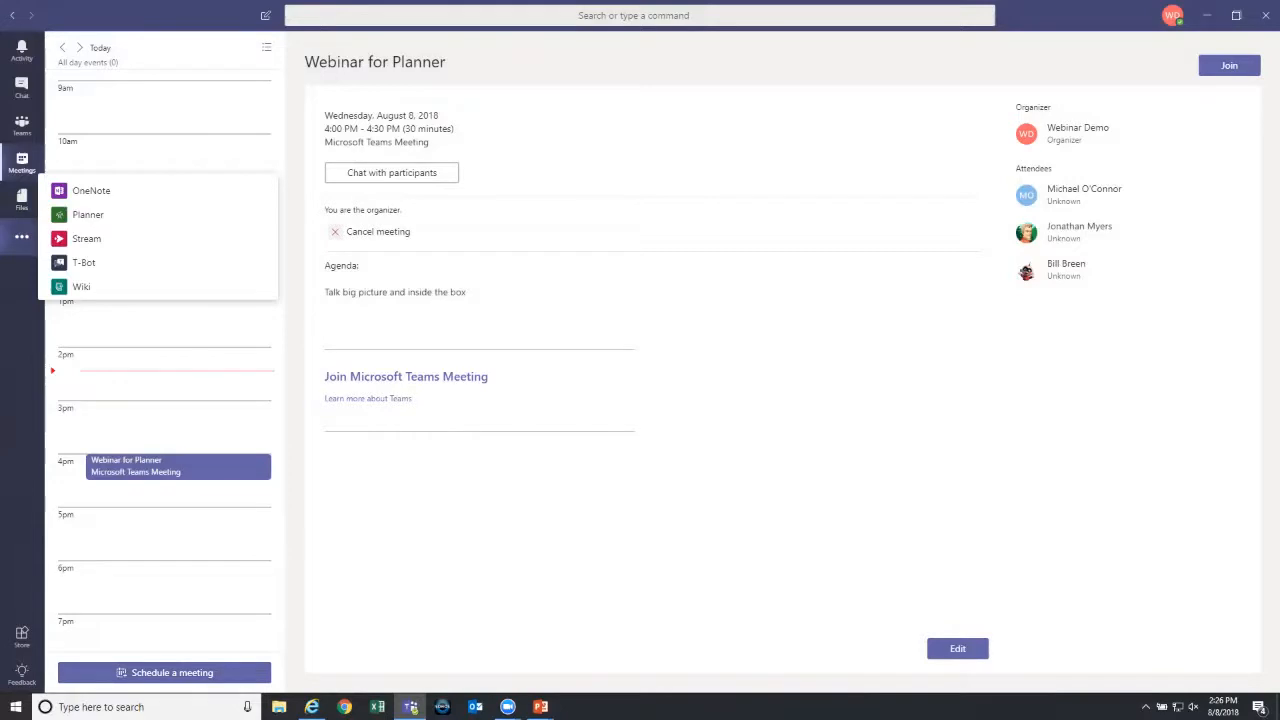
left_click(88, 214)
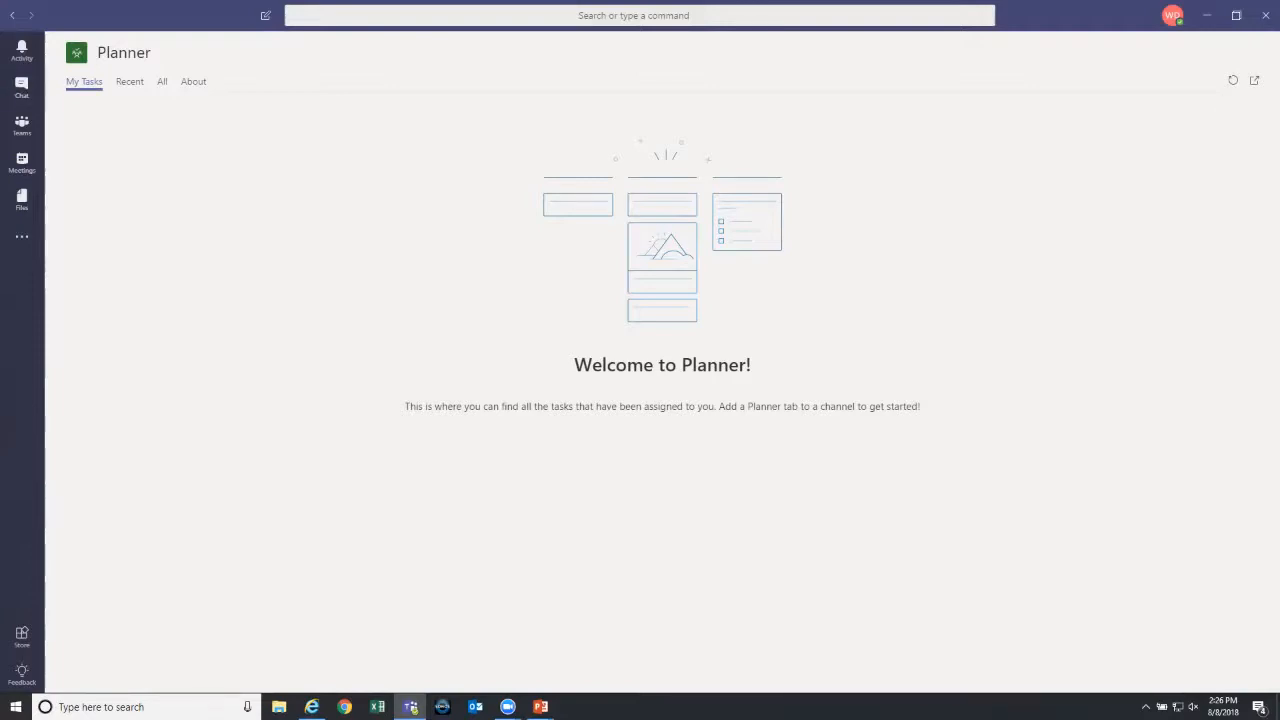
left_click(162, 82)
left_click(129, 82)
left_click(84, 82)
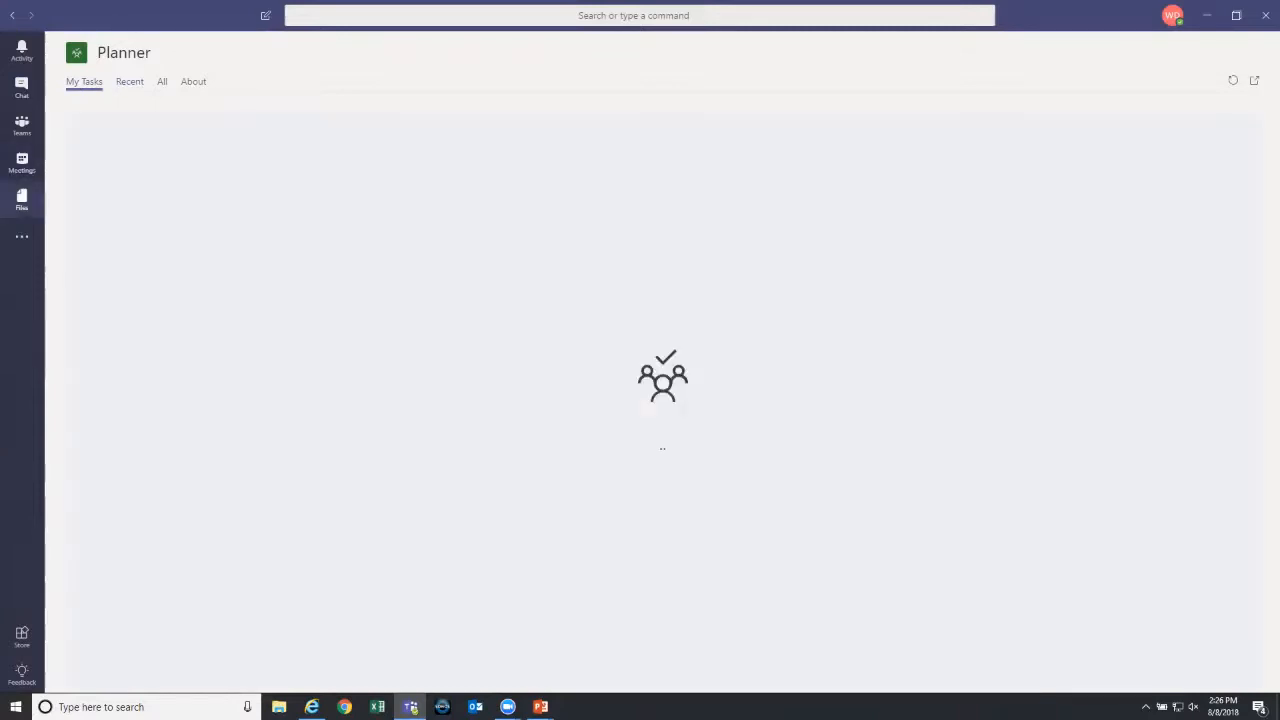
- Add a Planner tab with a new plan named "Webinar Plan 1" to the Demo team's General channel
left_click(21, 125)
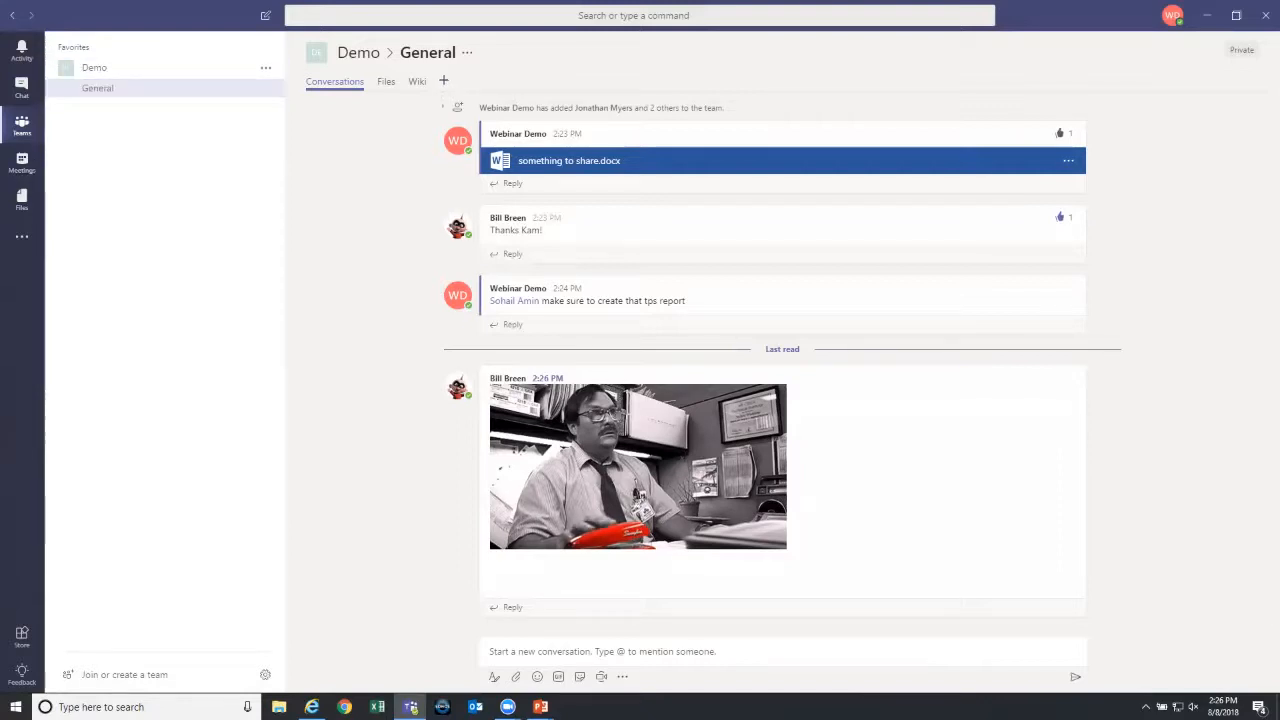
left_click(445, 81)
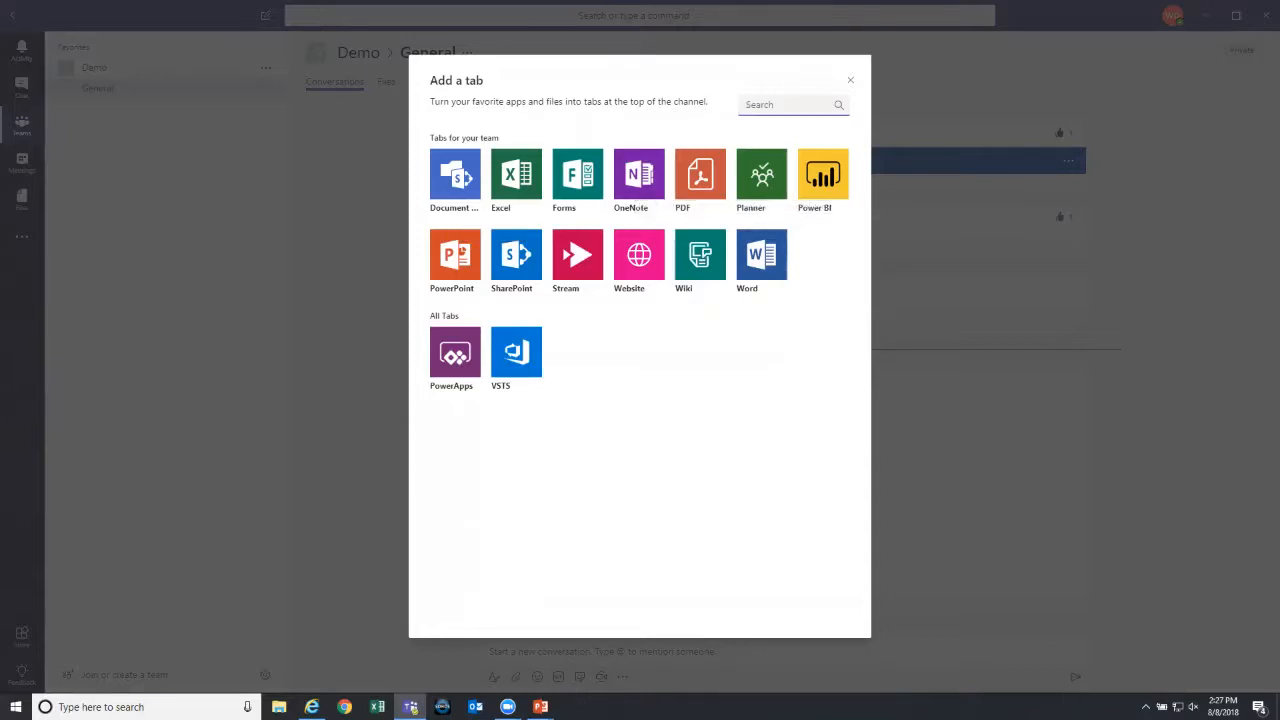
left_click(761, 175)
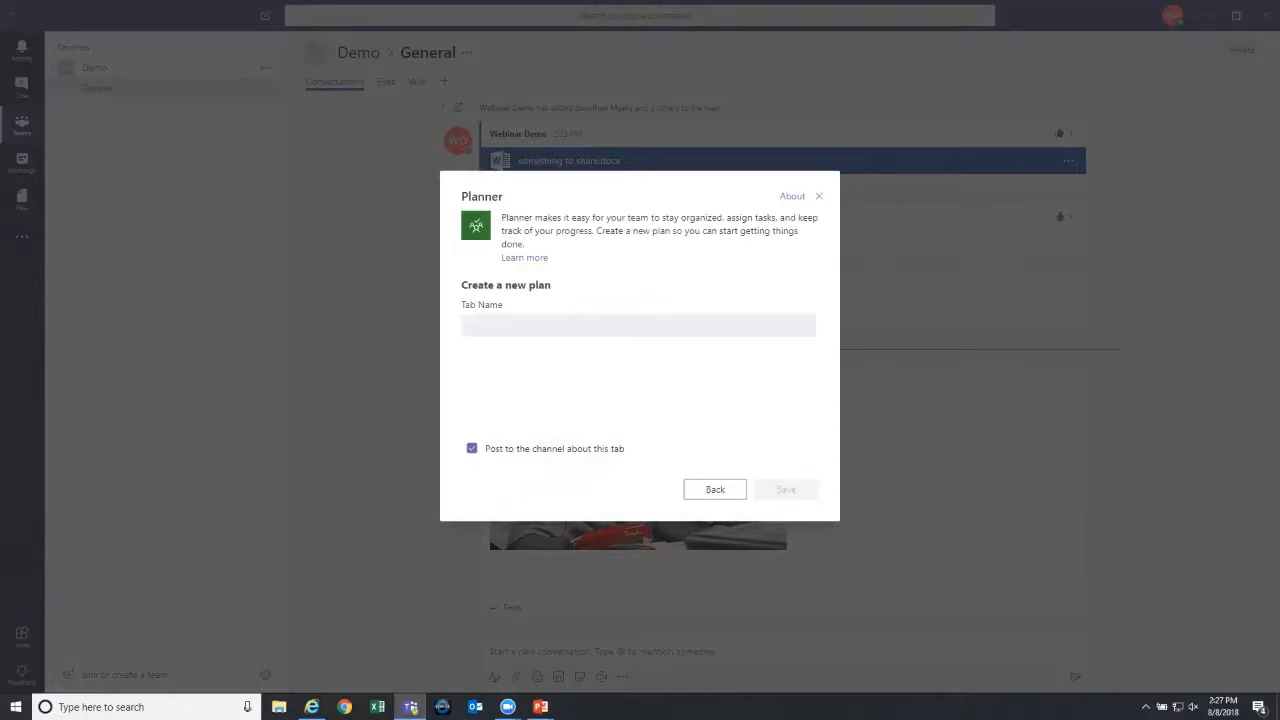
left_click(638, 325)
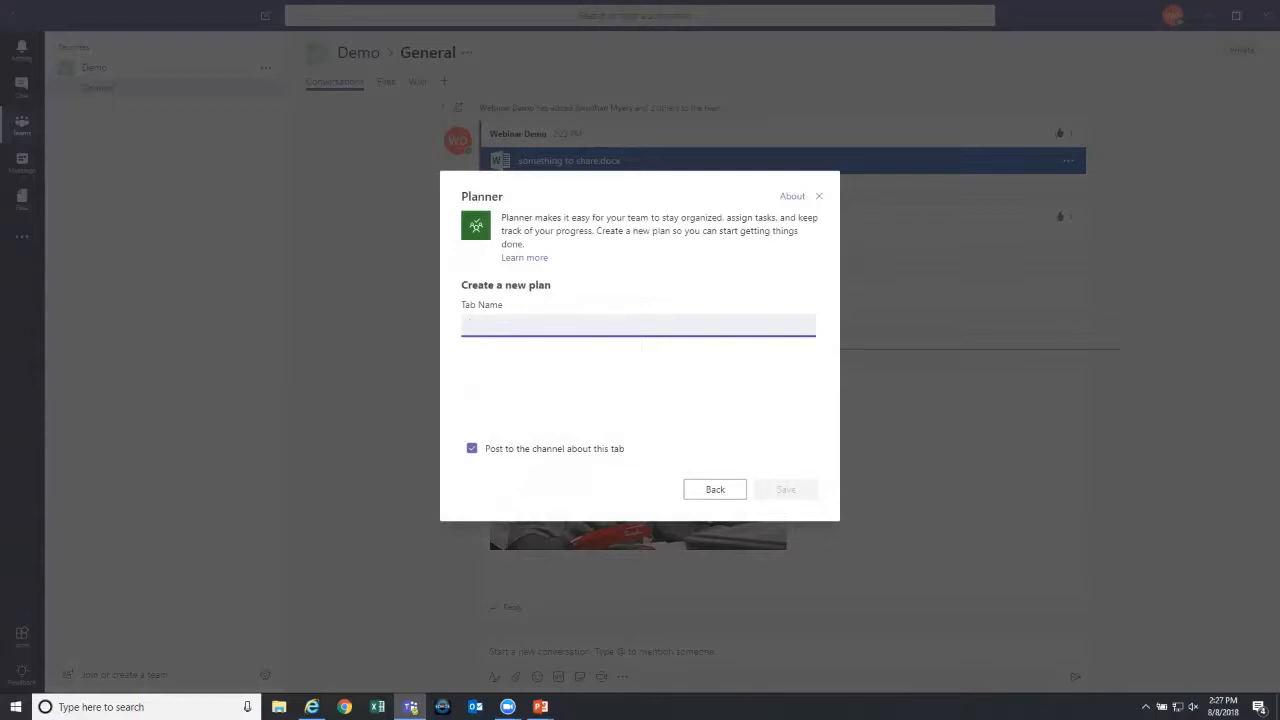
type("Webinar Pal")
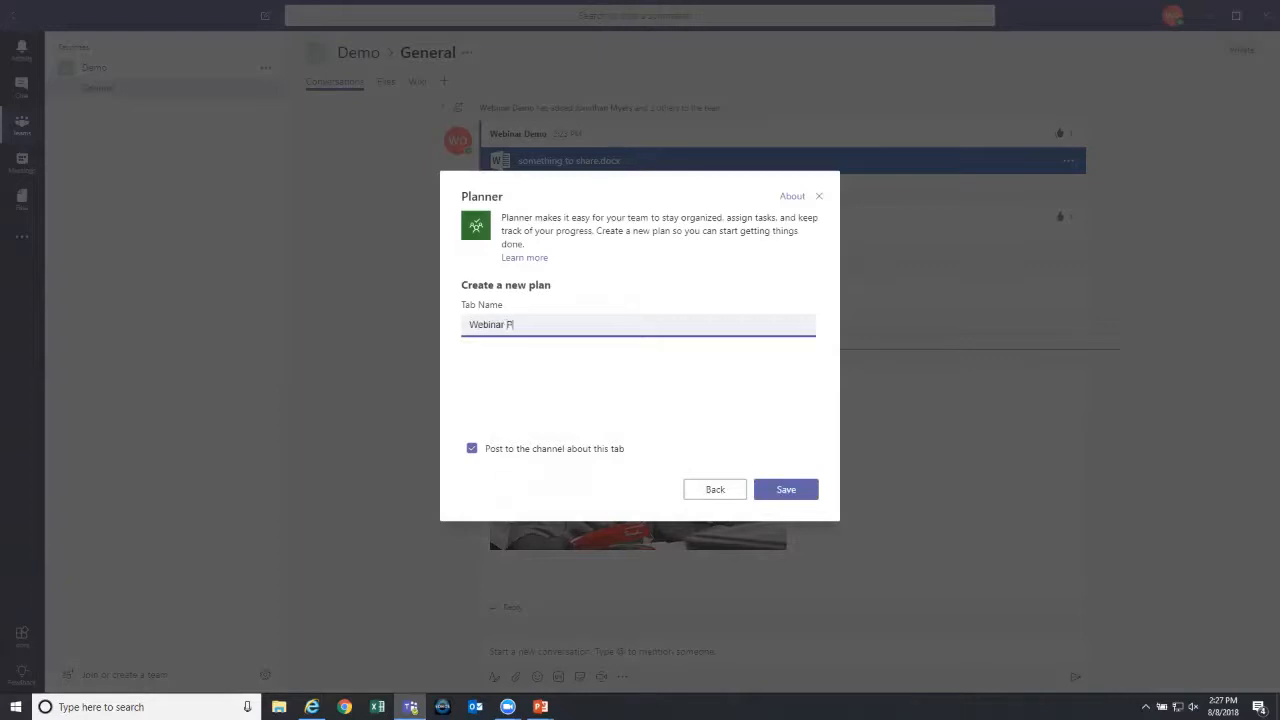
key("BackSpace")
key("BackSpace")
type("lan 1")
key("Return")
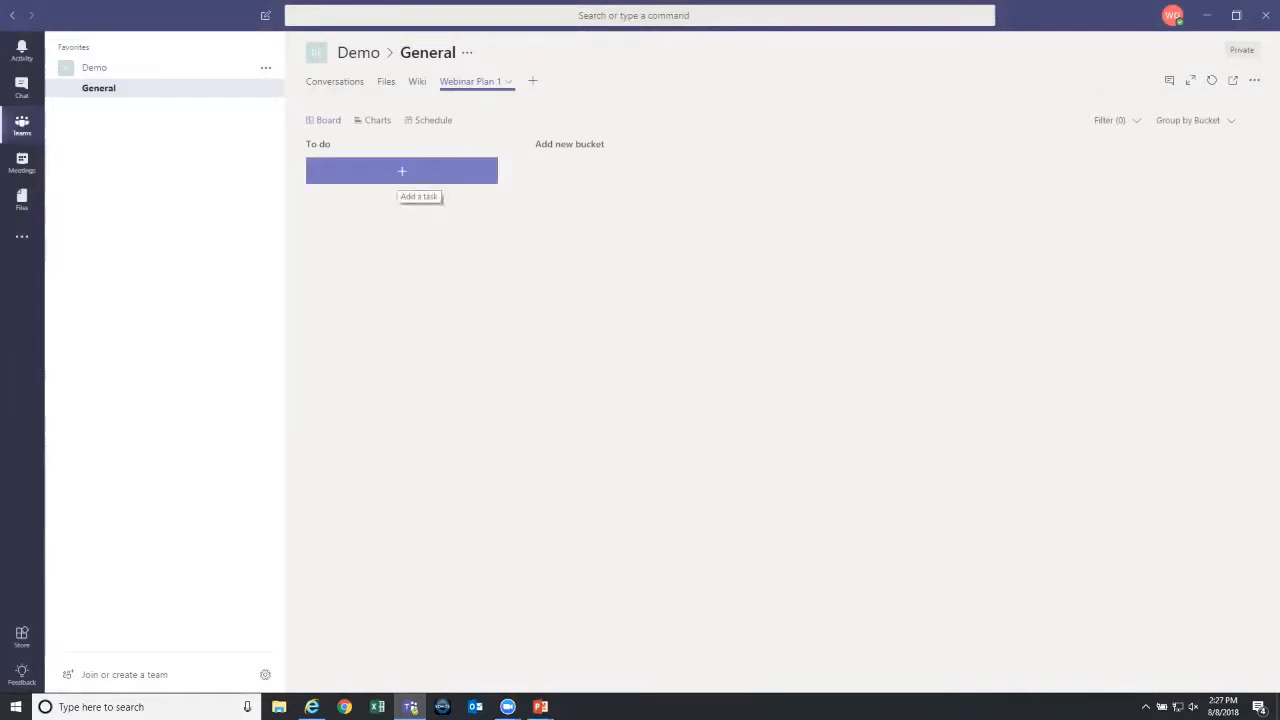
- Add a task named "Create Planner Webinar Deck" to the plan's To do bucket
left_click(402, 171)
type("Create Planner ")
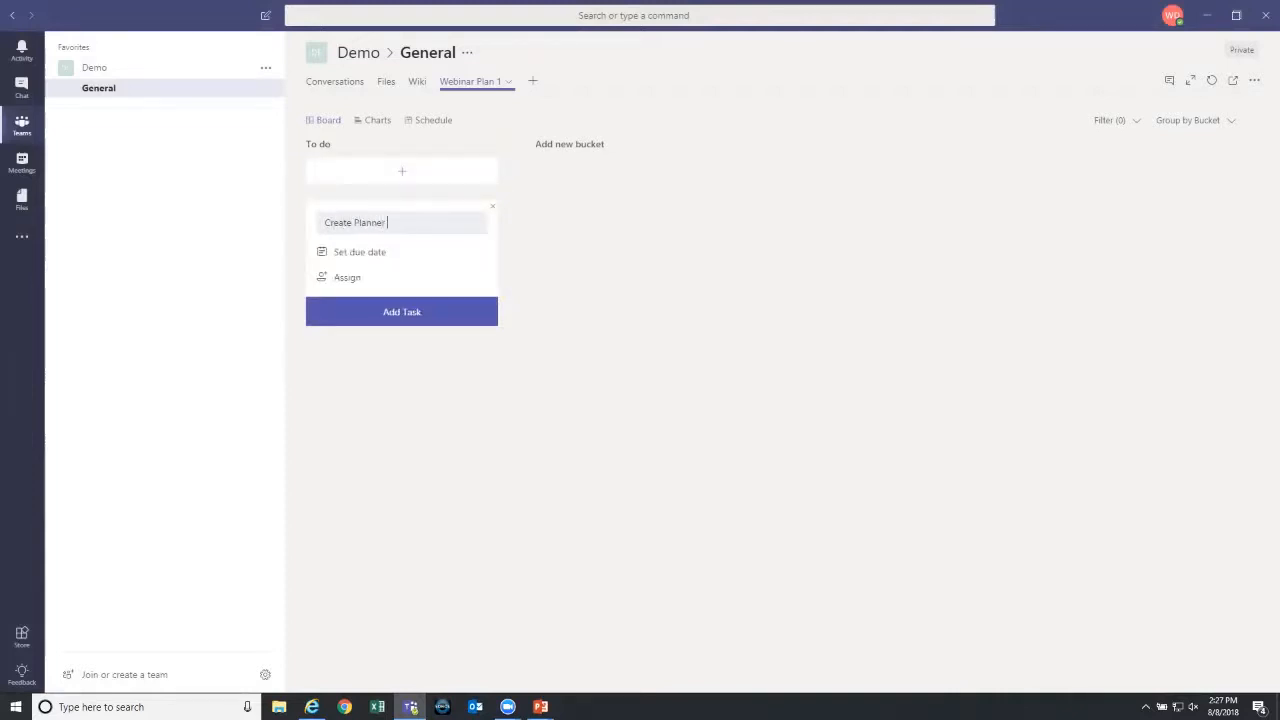
type("Webinar Deck")
key("Return")
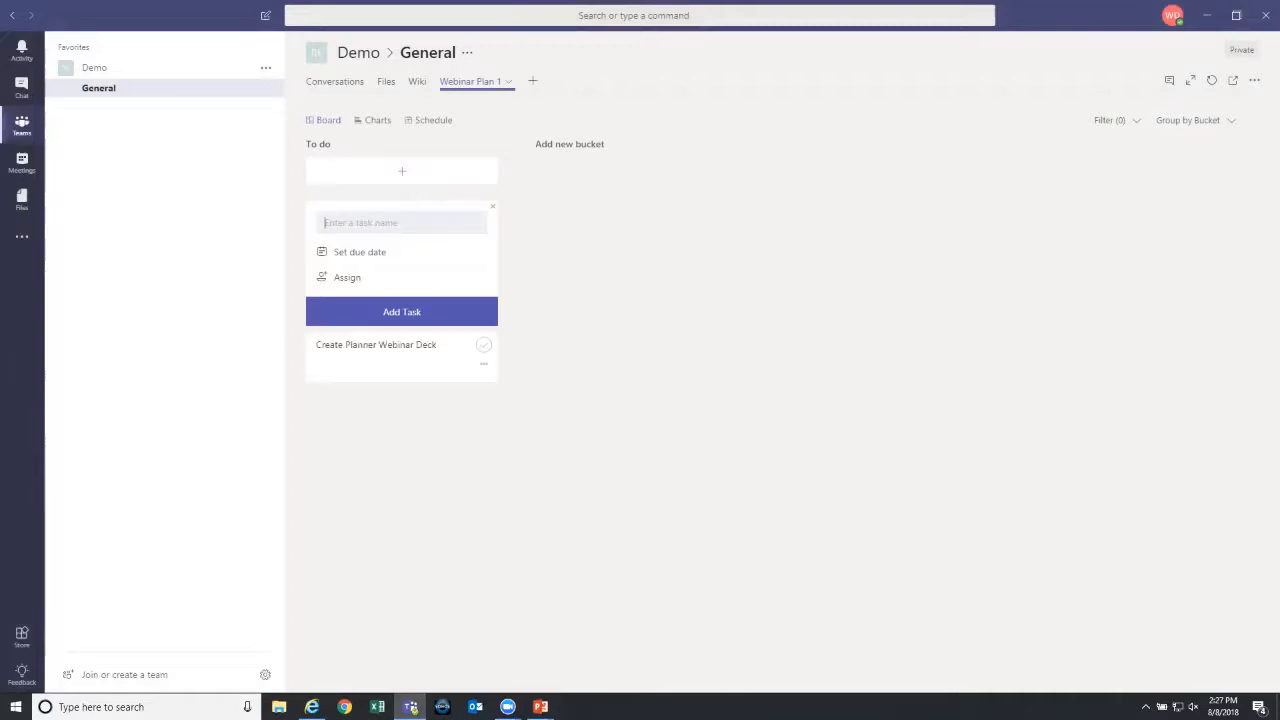
- Open the Create Planner Webinar Deck task and assign it to a colleague outside the team
left_click(478, 345)
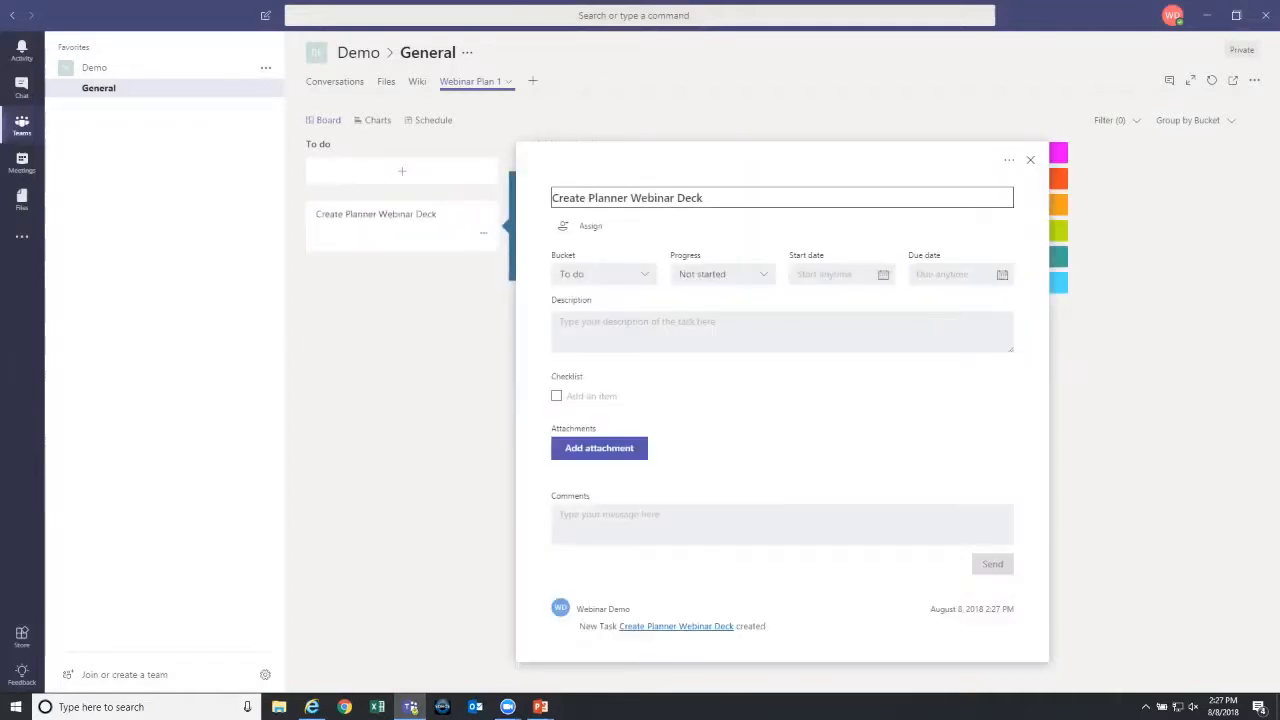
left_click(580, 226)
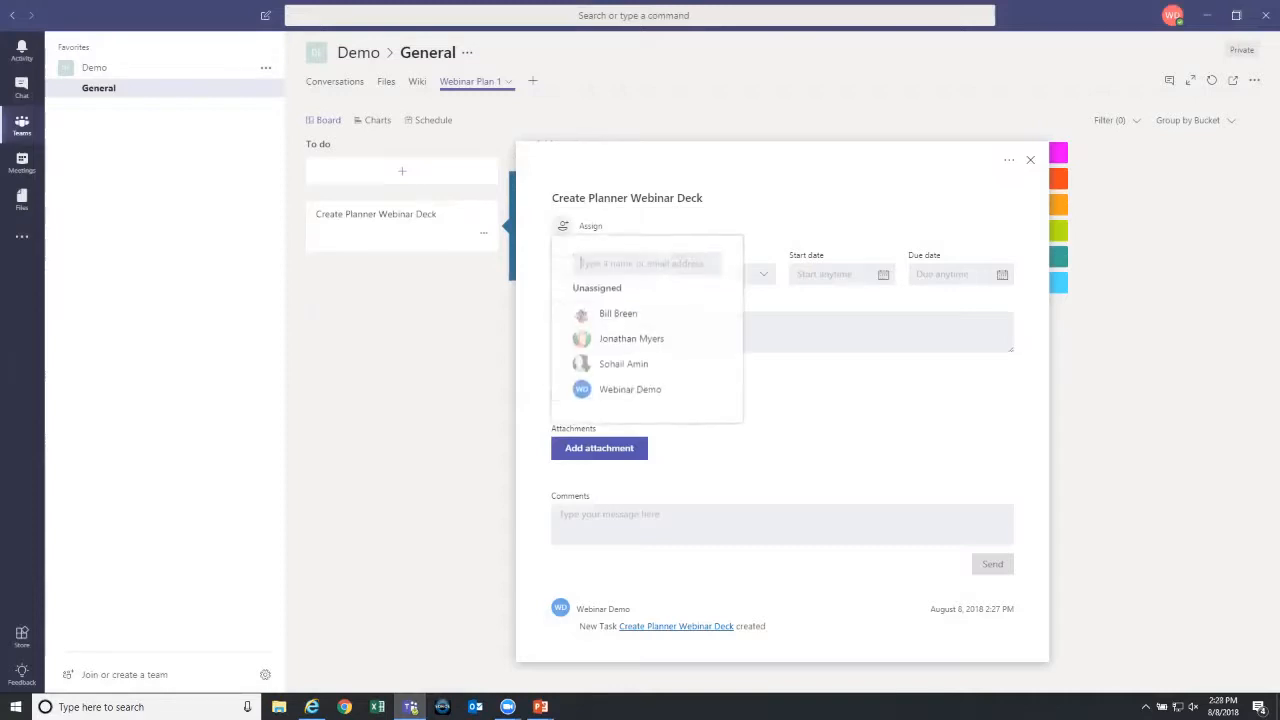
type("Daniel")
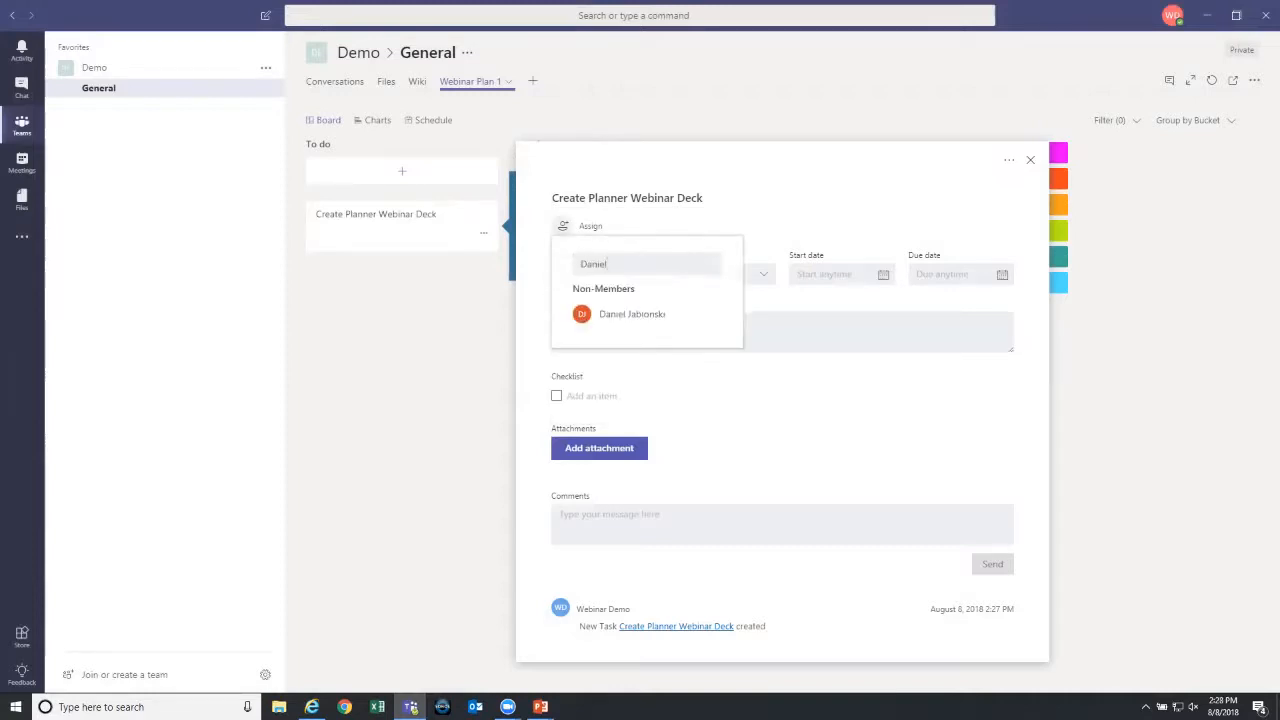
left_click(632, 315)
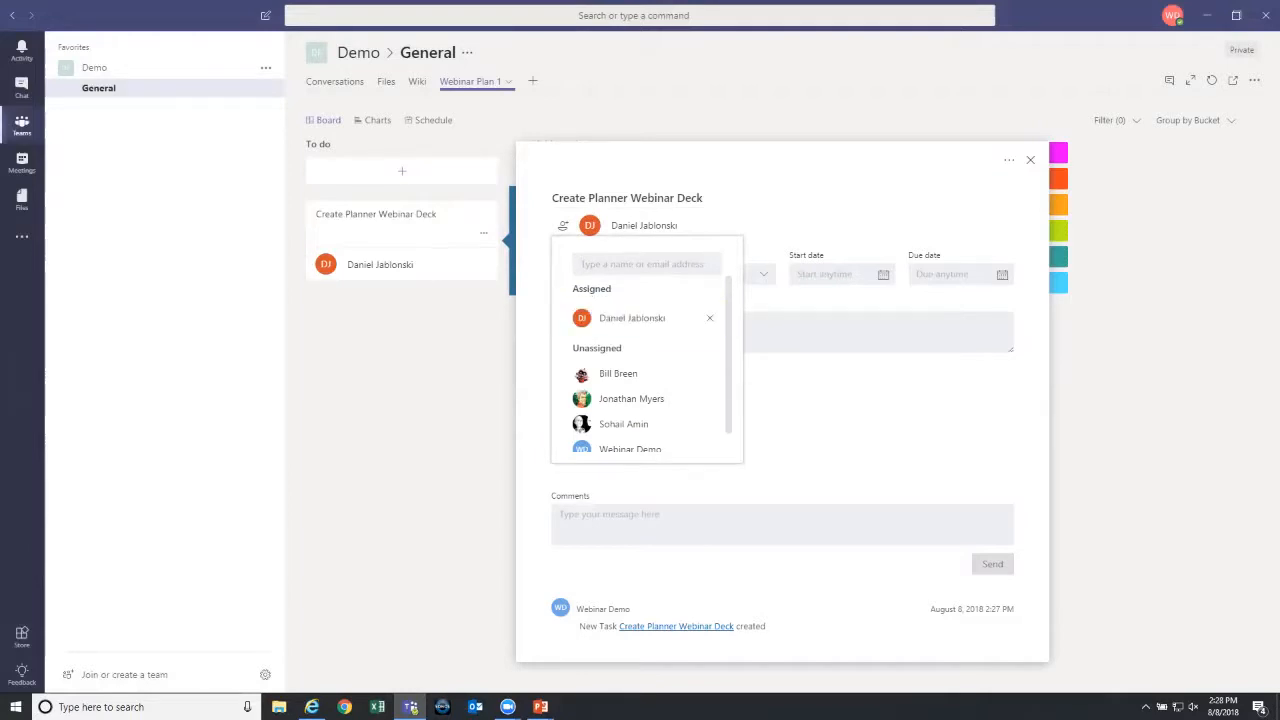
left_click(785, 396)
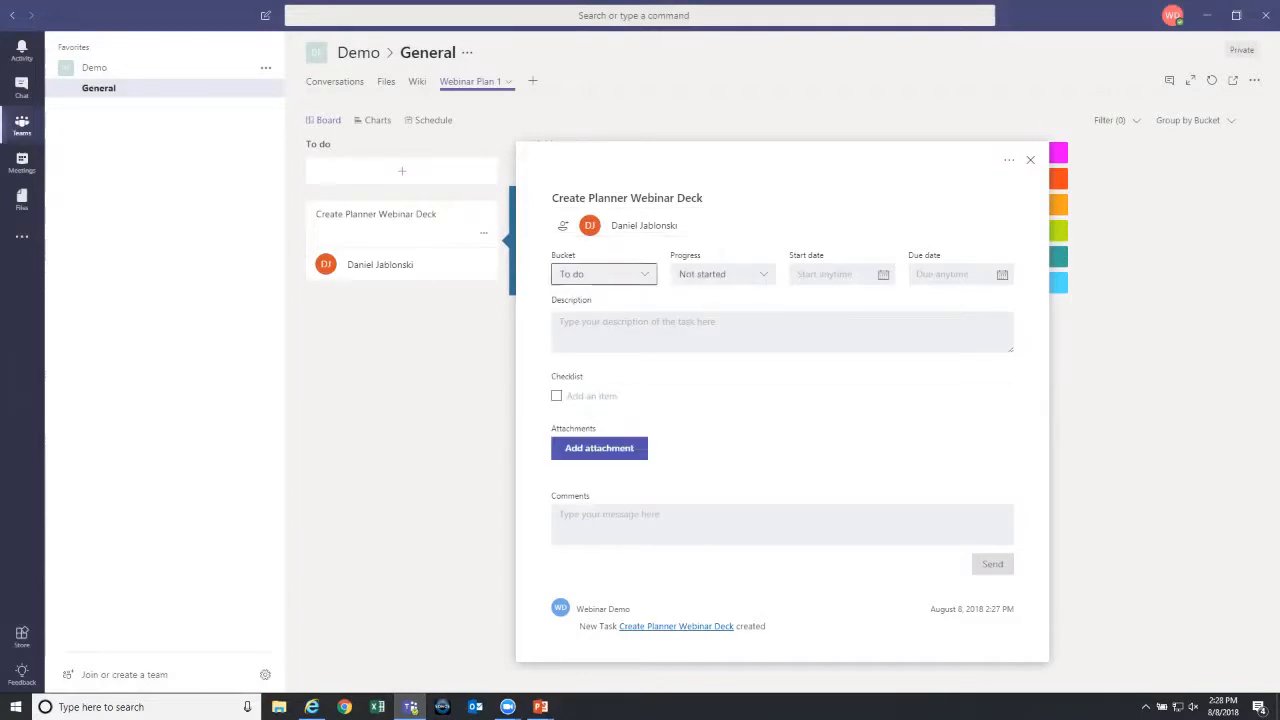
- Review the task's bucket and progress options, and set its start date to 08/13/2018 and due date to 08/14/2018
left_click(604, 274)
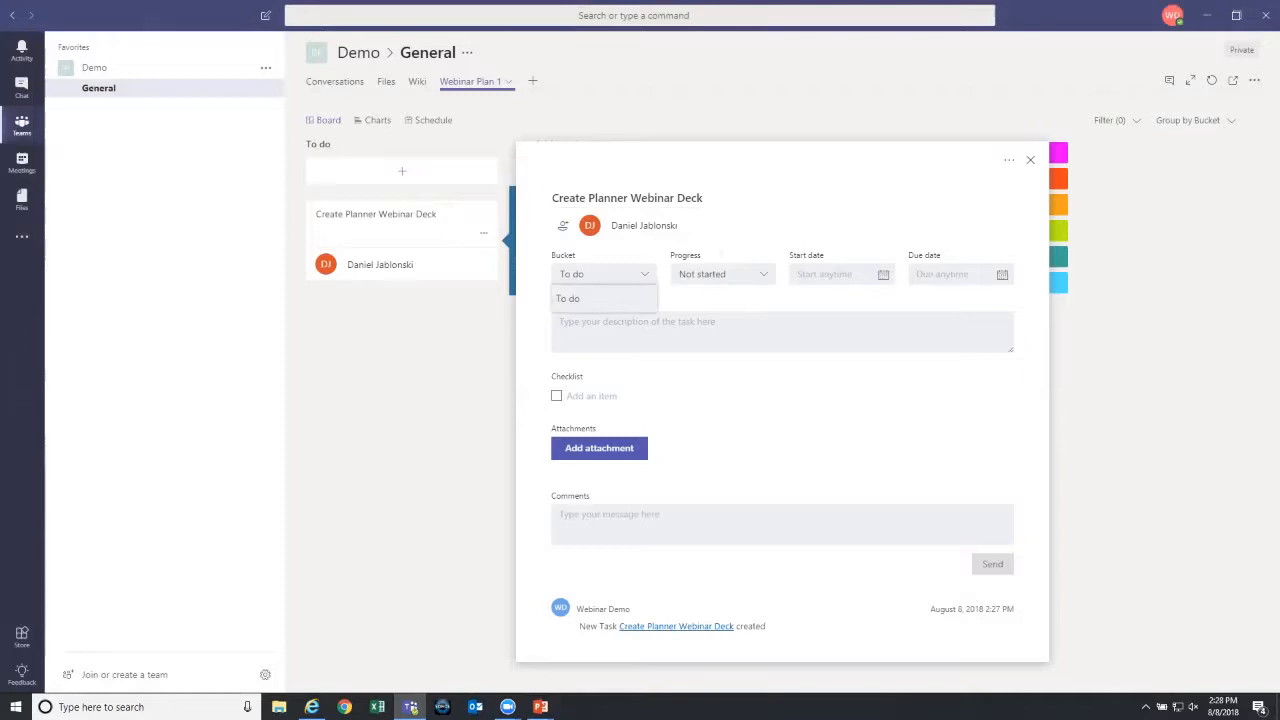
left_click(604, 274)
left_click(723, 274)
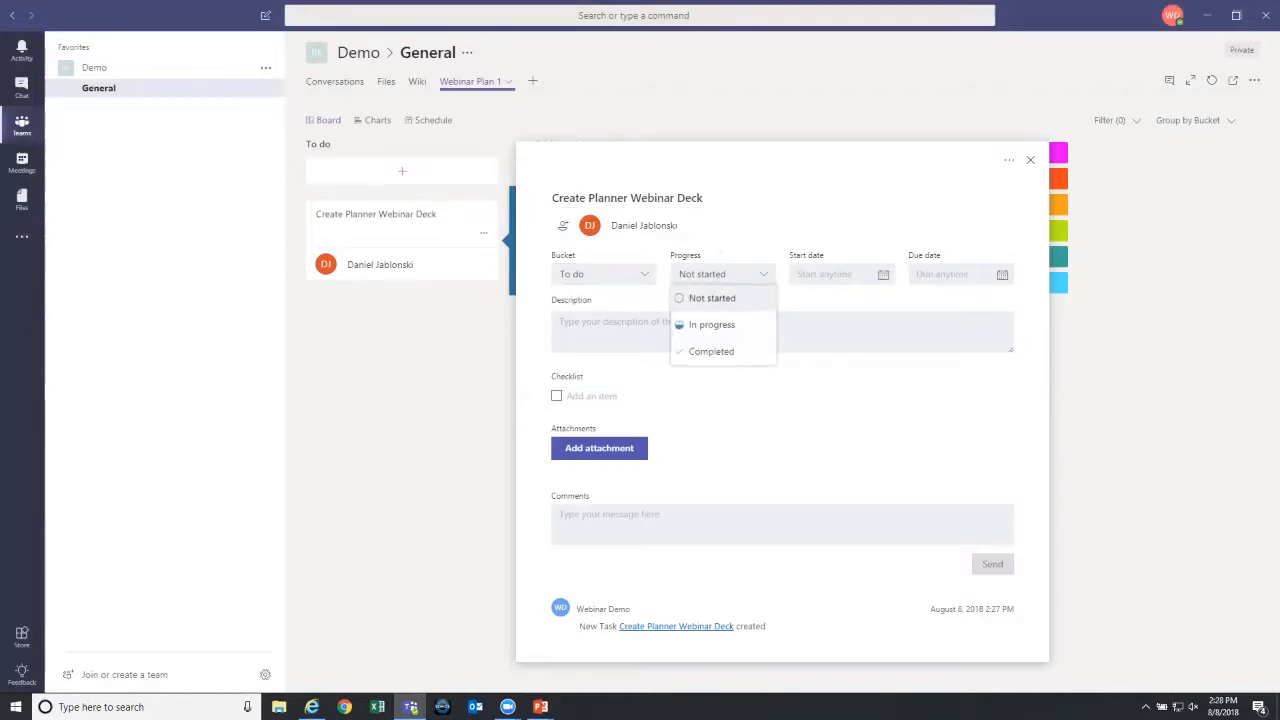
left_click(723, 274)
left_click(868, 274)
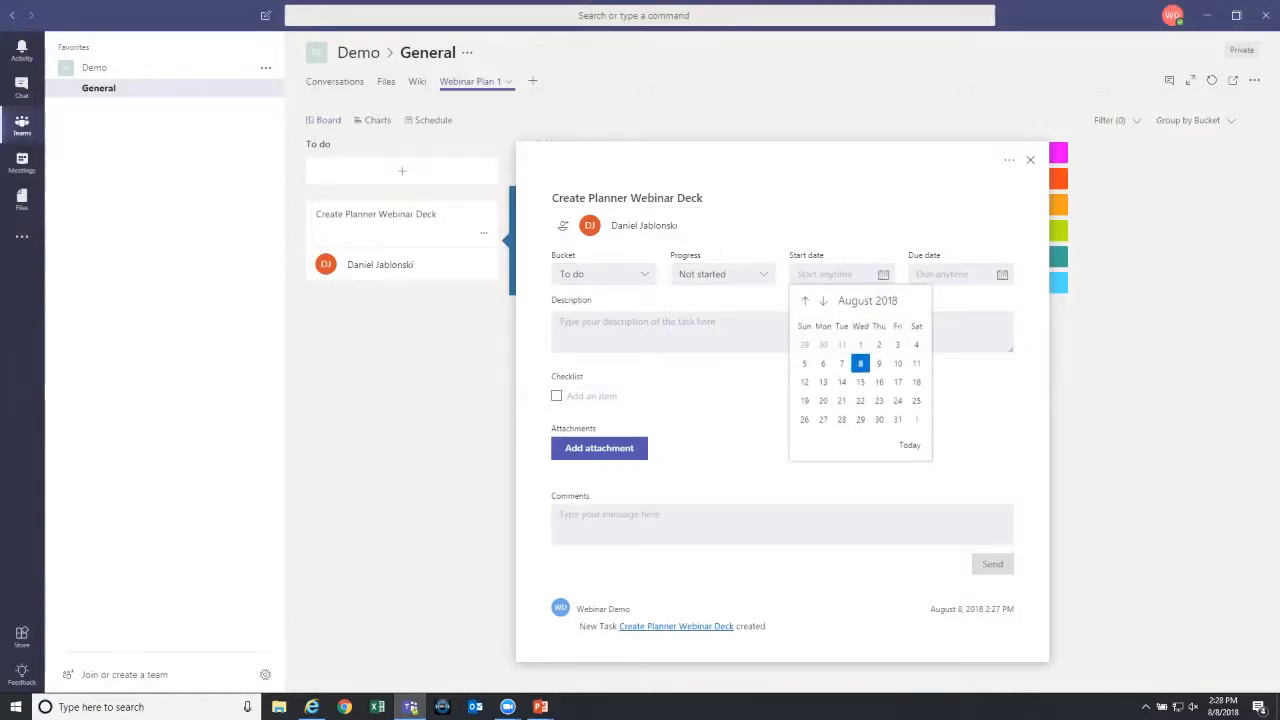
left_click(823, 382)
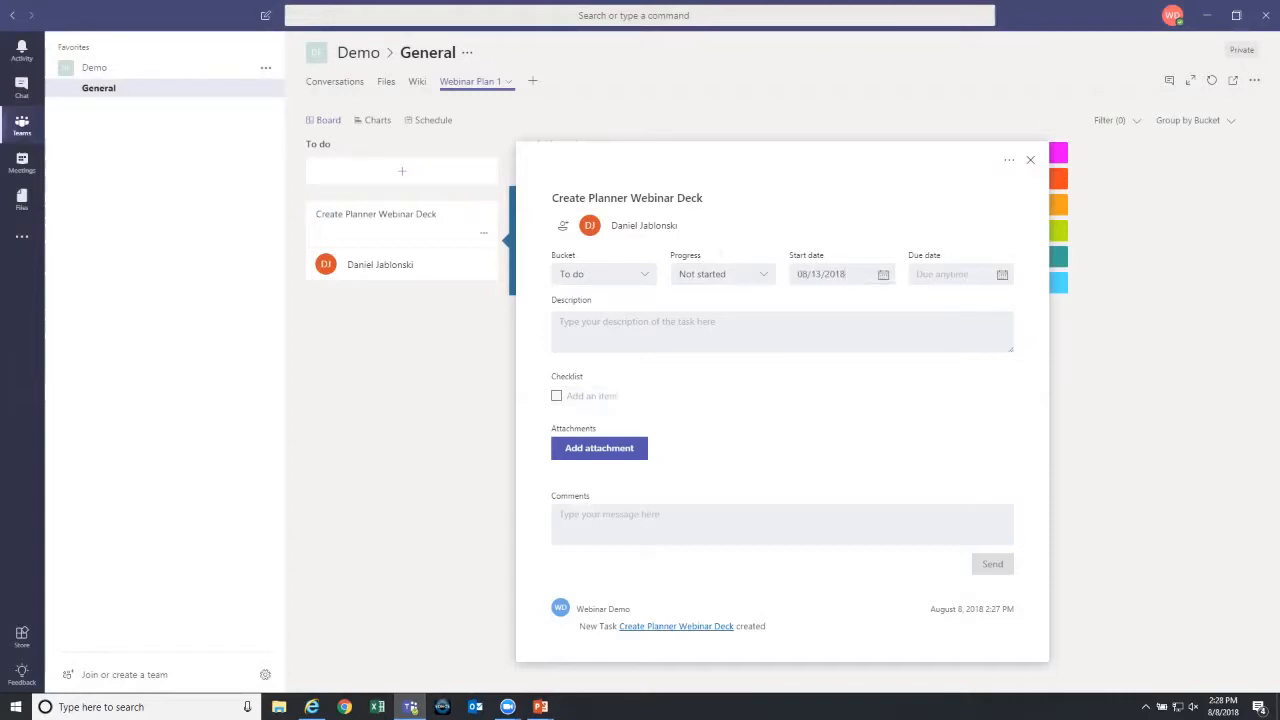
left_click(958, 274)
left_click(963, 383)
- Describe the task as "Please begin creating a webinar deck on Planner" and show the description on the card
type("Please begin creating a webinar deck on Planner")
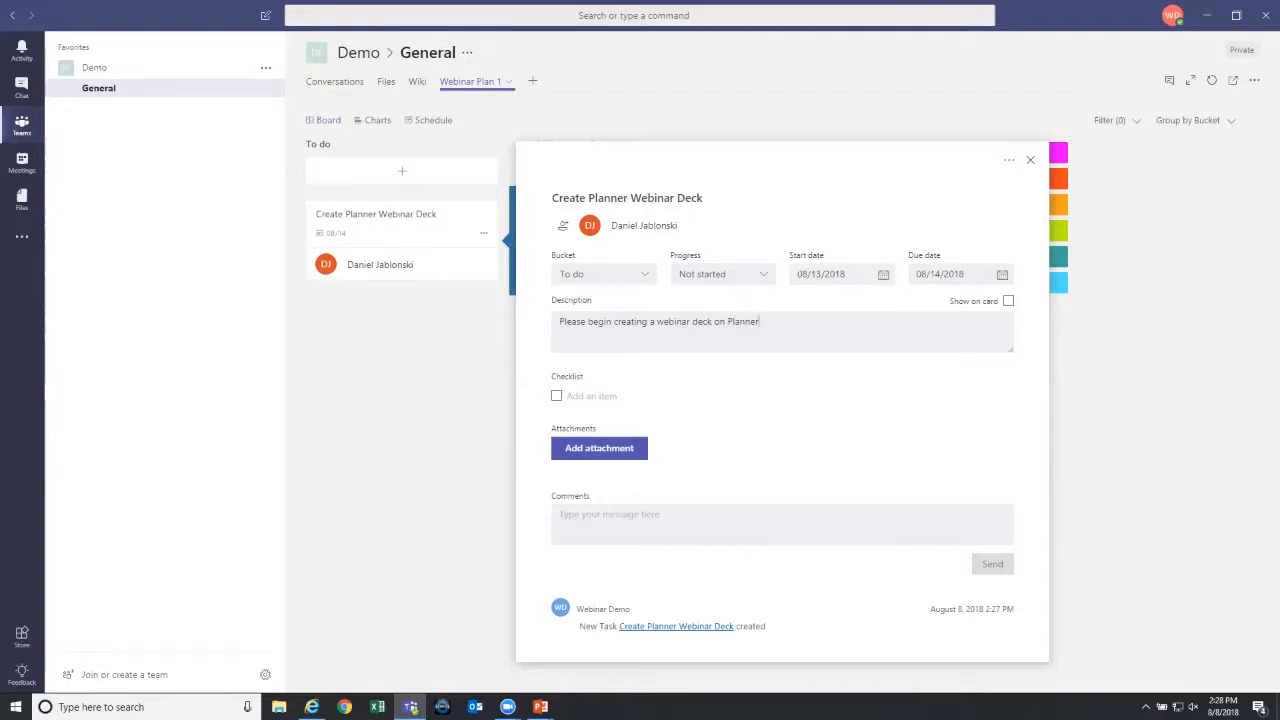
left_click(1008, 301)
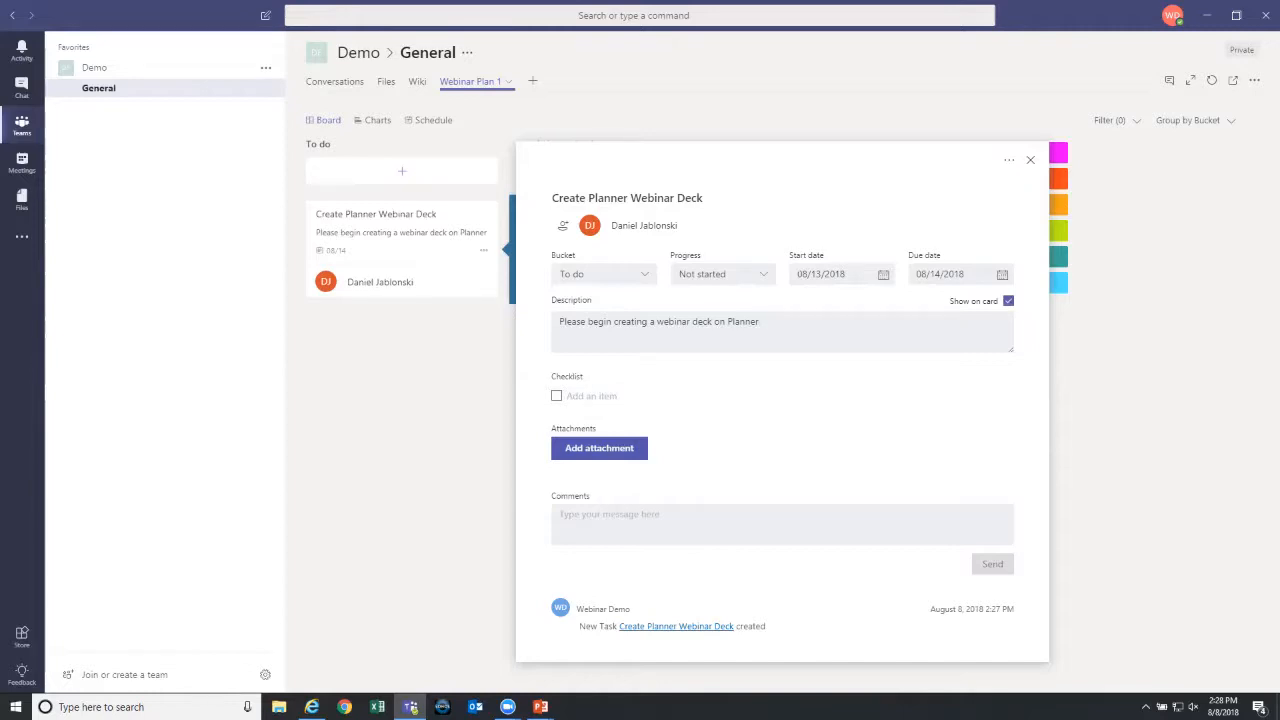
- View the actions available for the Create Planner Webinar Deck card on the board and return to the task's details
left_click(1030, 160)
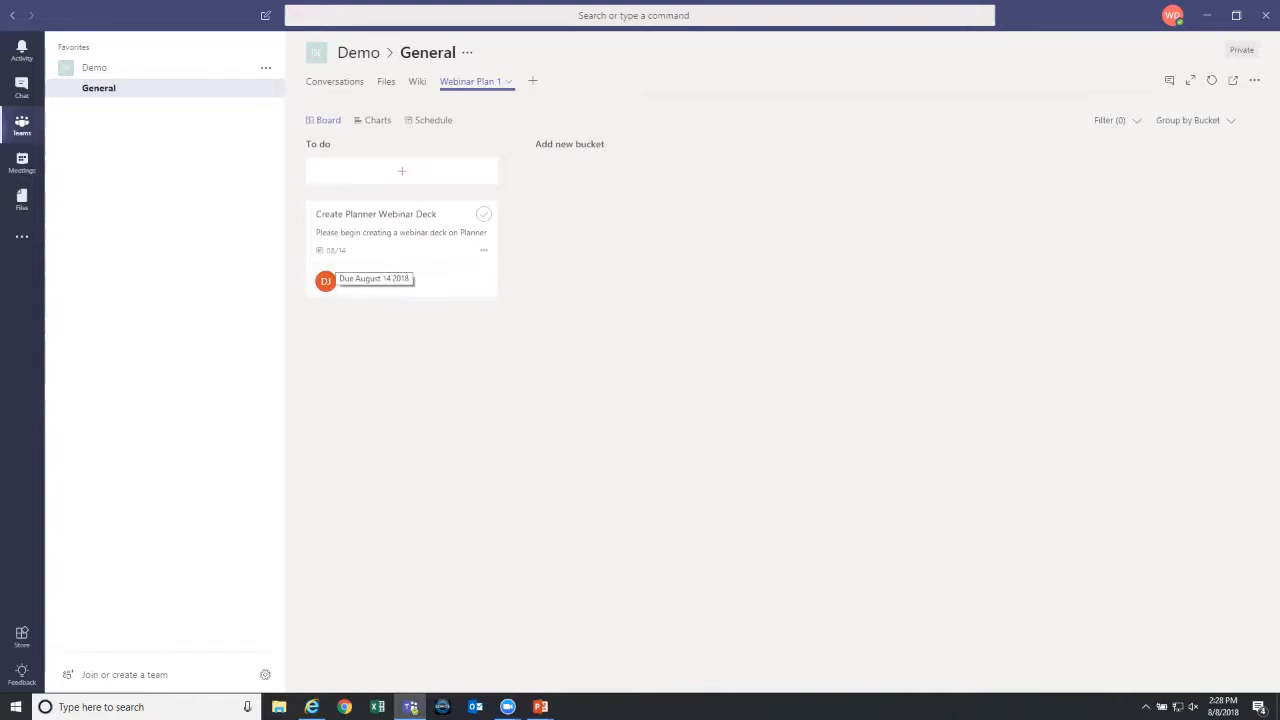
left_click(483, 250)
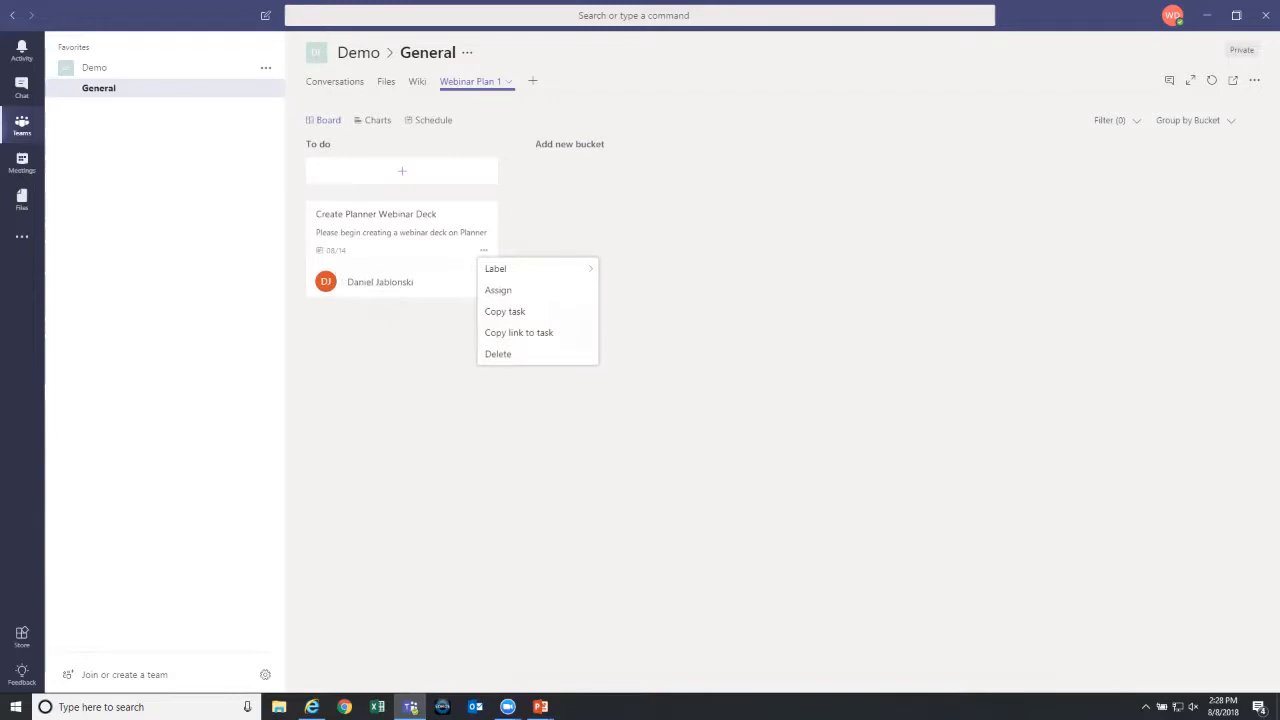
left_click(400, 216)
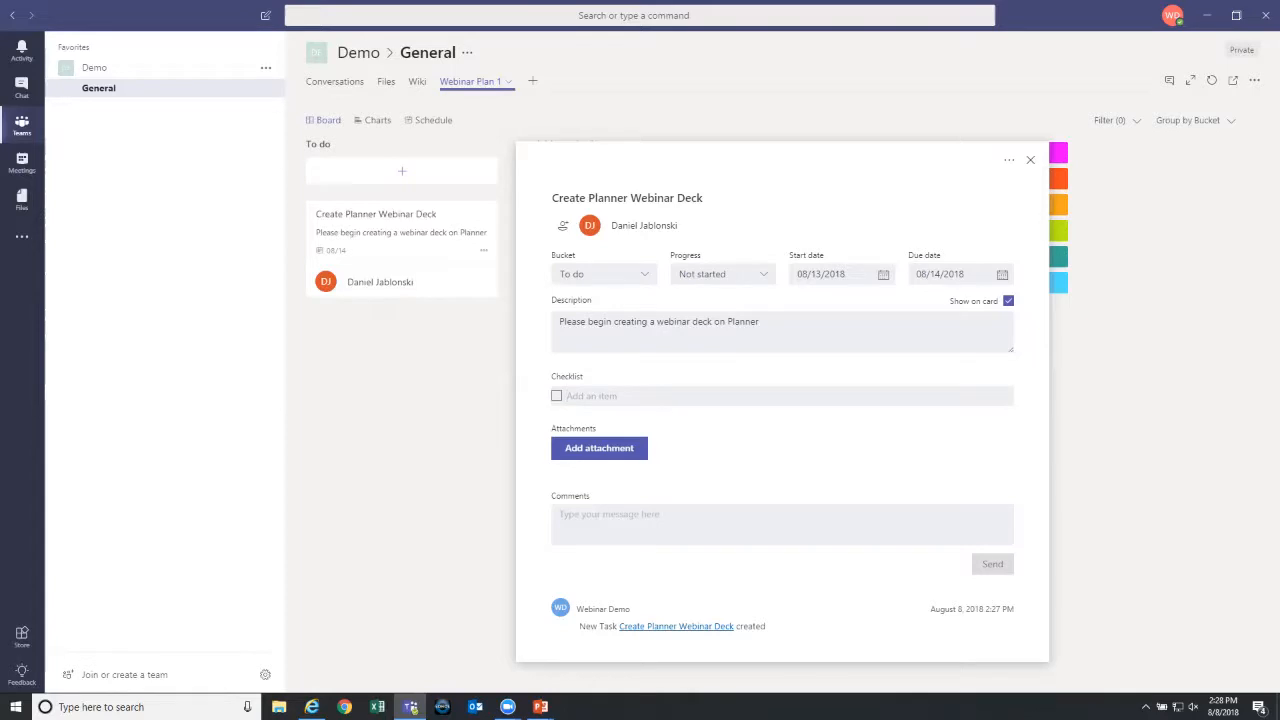
- Add the checklist items "Save the deck", "Update the deck", "Add pictures" and "and a funny quote", and show the checklist on the card
type("Save the deck")
key("Return")
type("Update the deck")
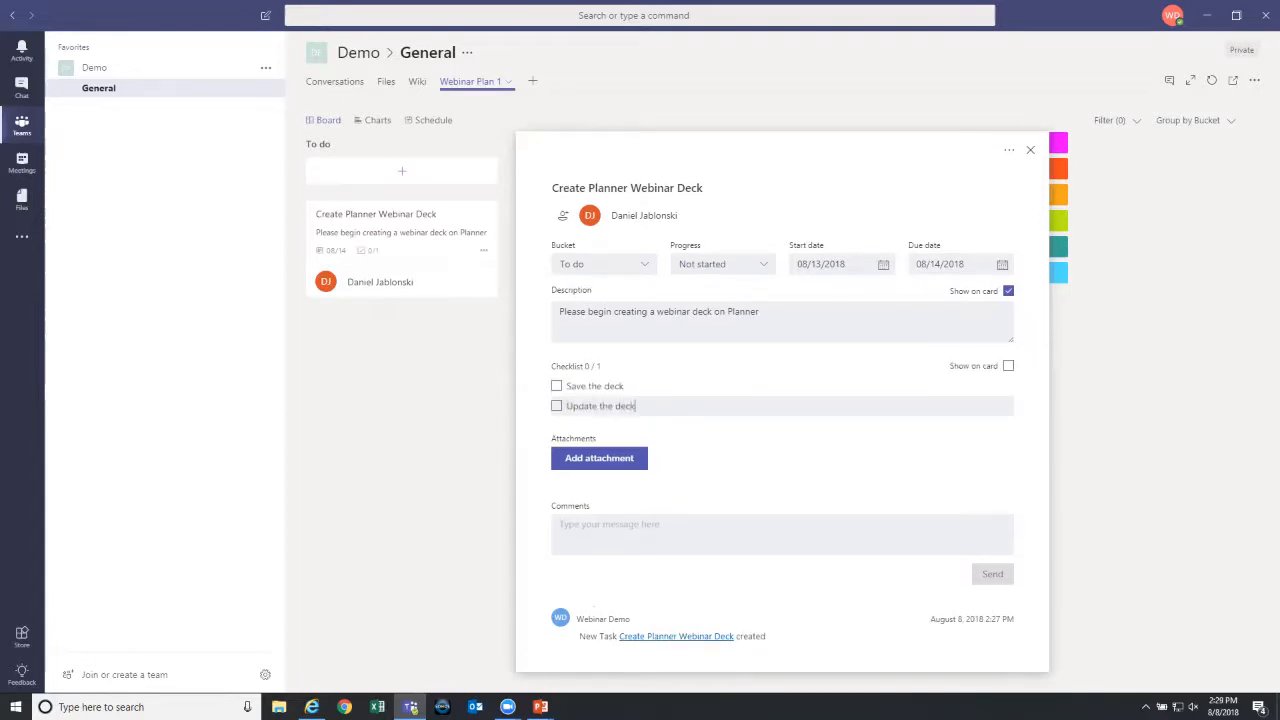
key("Return")
type("Add pictures")
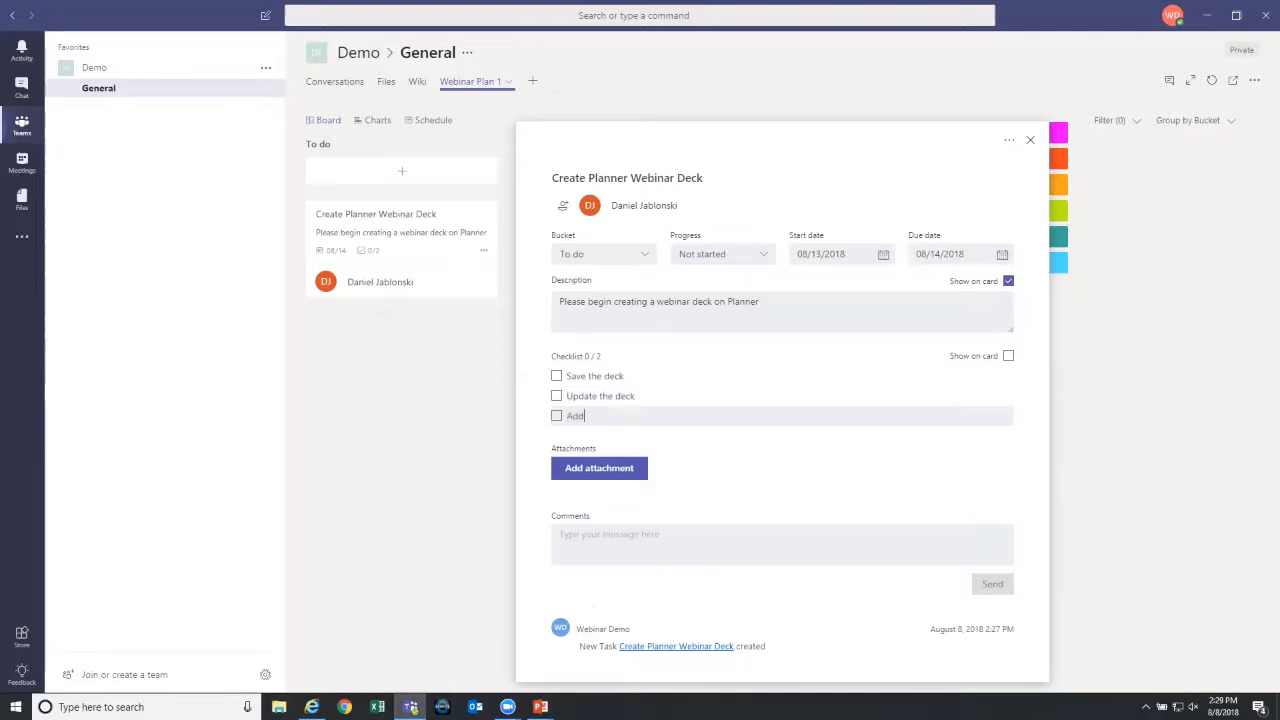
key("Return")
type("and")
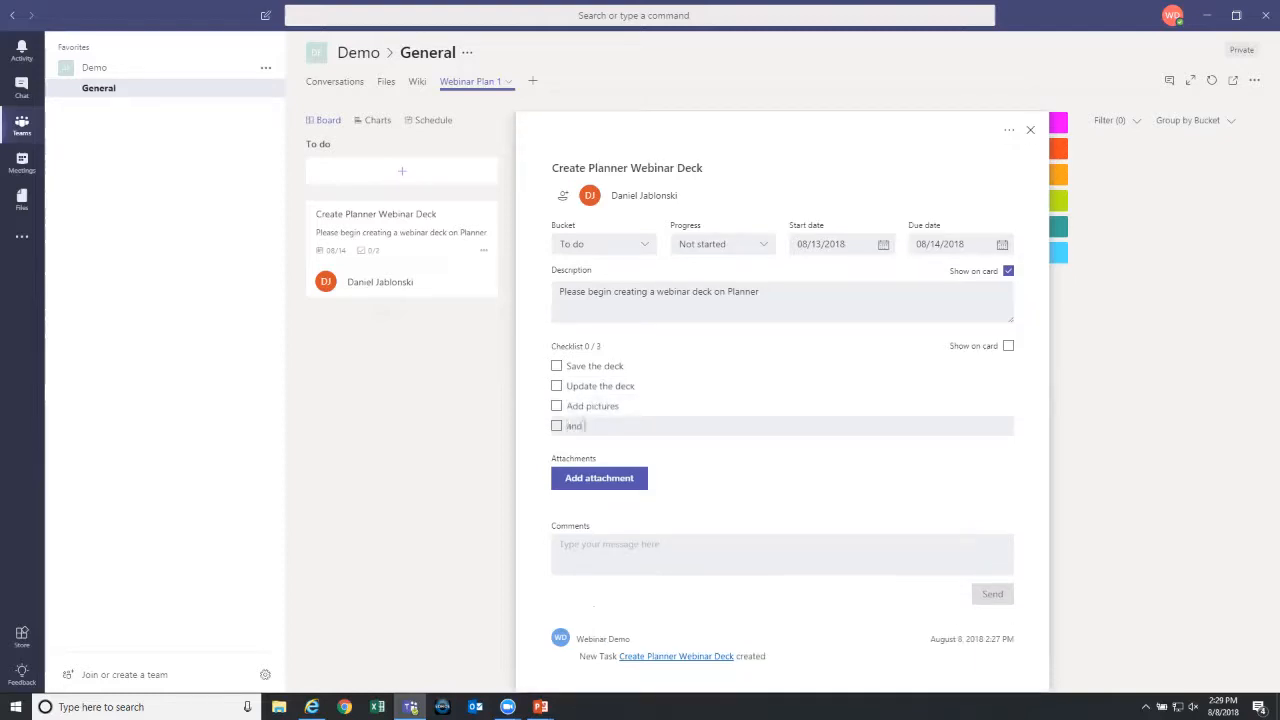
type(" a funny quote")
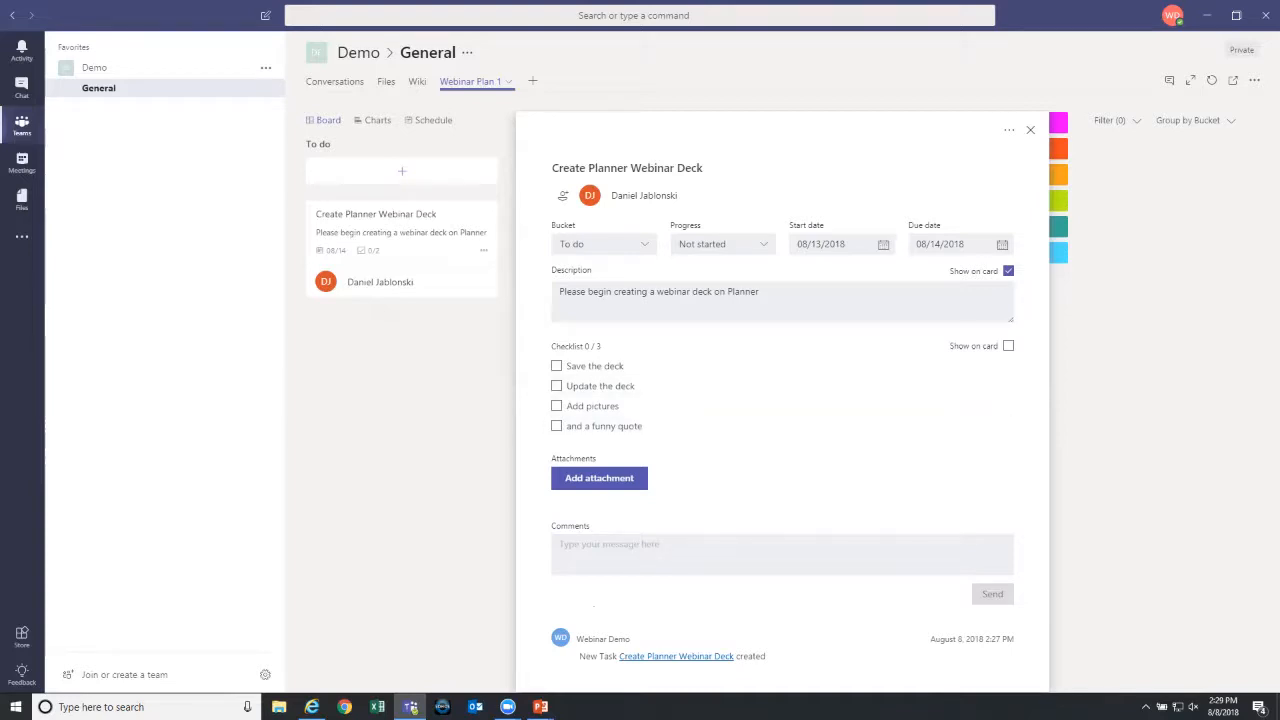
key("Return")
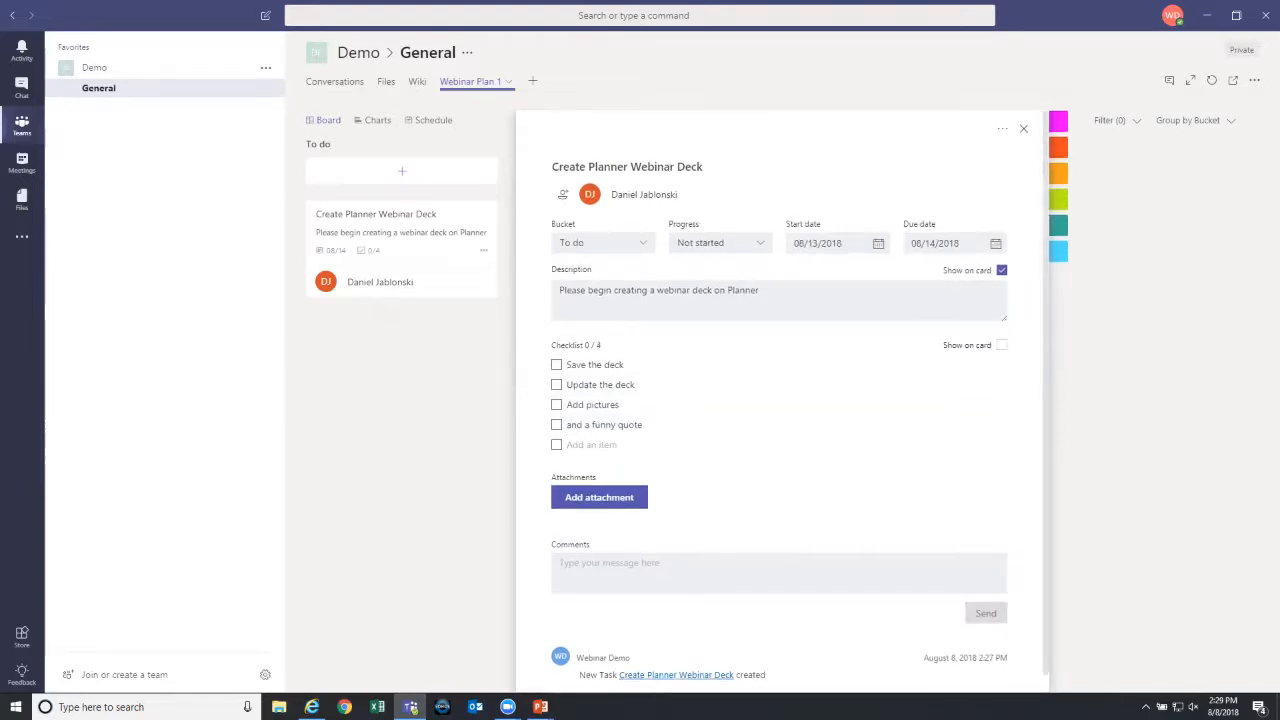
left_click(1002, 345)
- Attach something to share.docx from the team's SharePoint General folder to the Create Planner Webinar Deck task
left_click(599, 497)
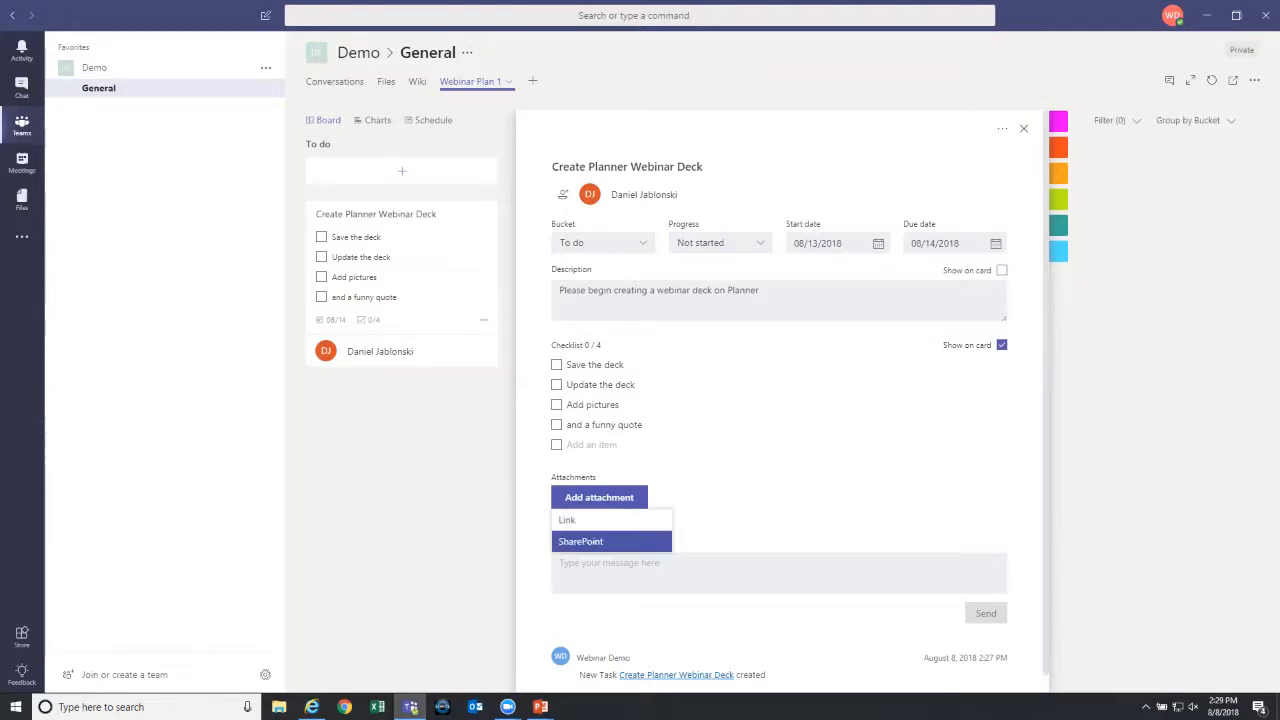
left_click(590, 541)
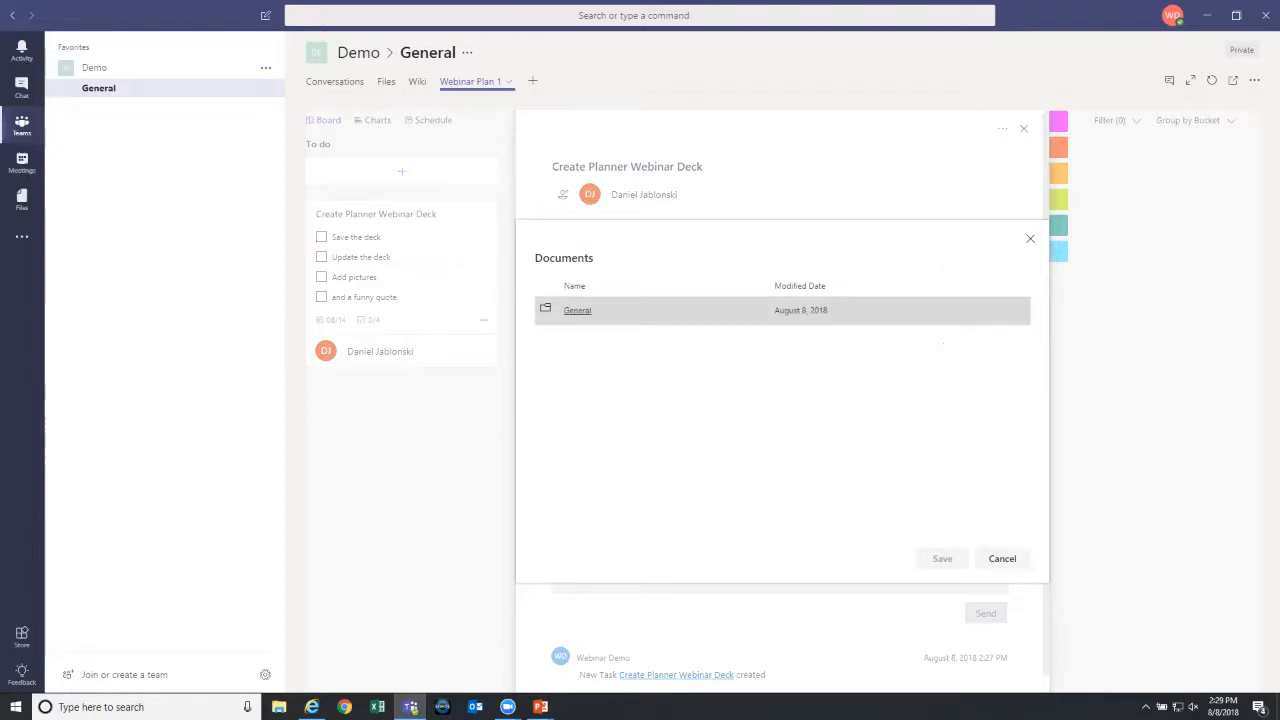
left_click(577, 310)
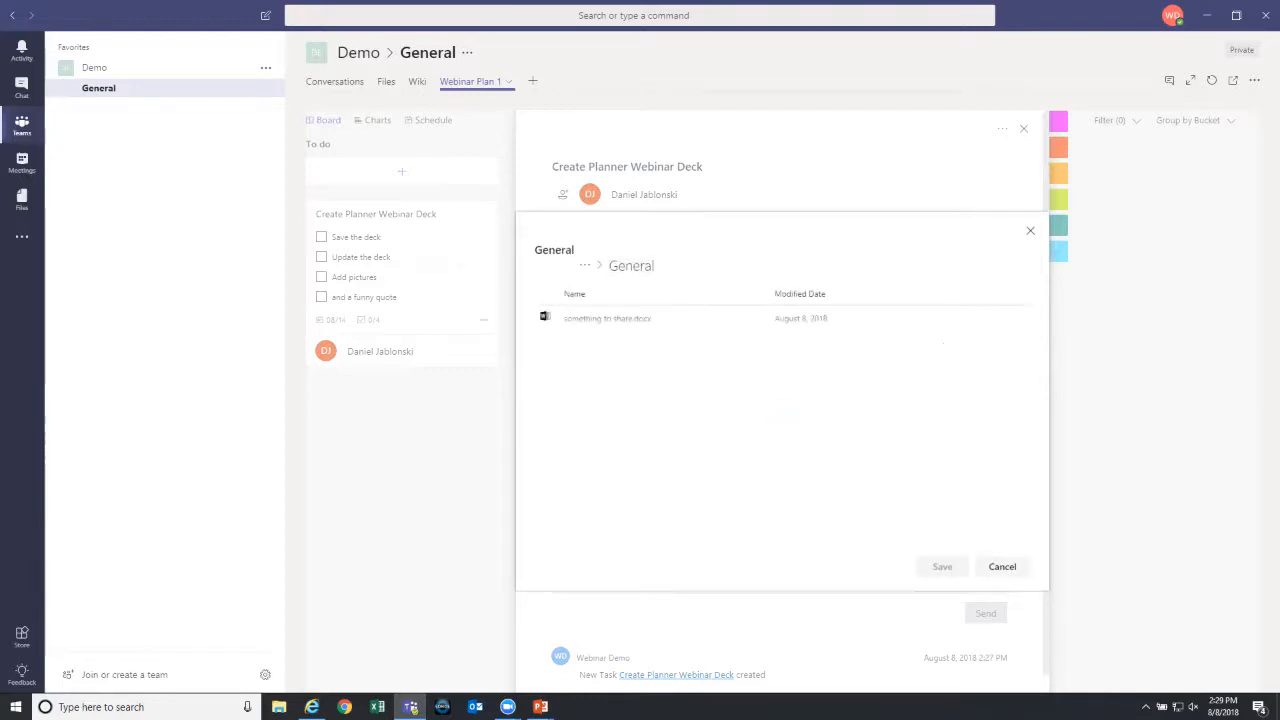
left_click(607, 318)
left_click(942, 567)
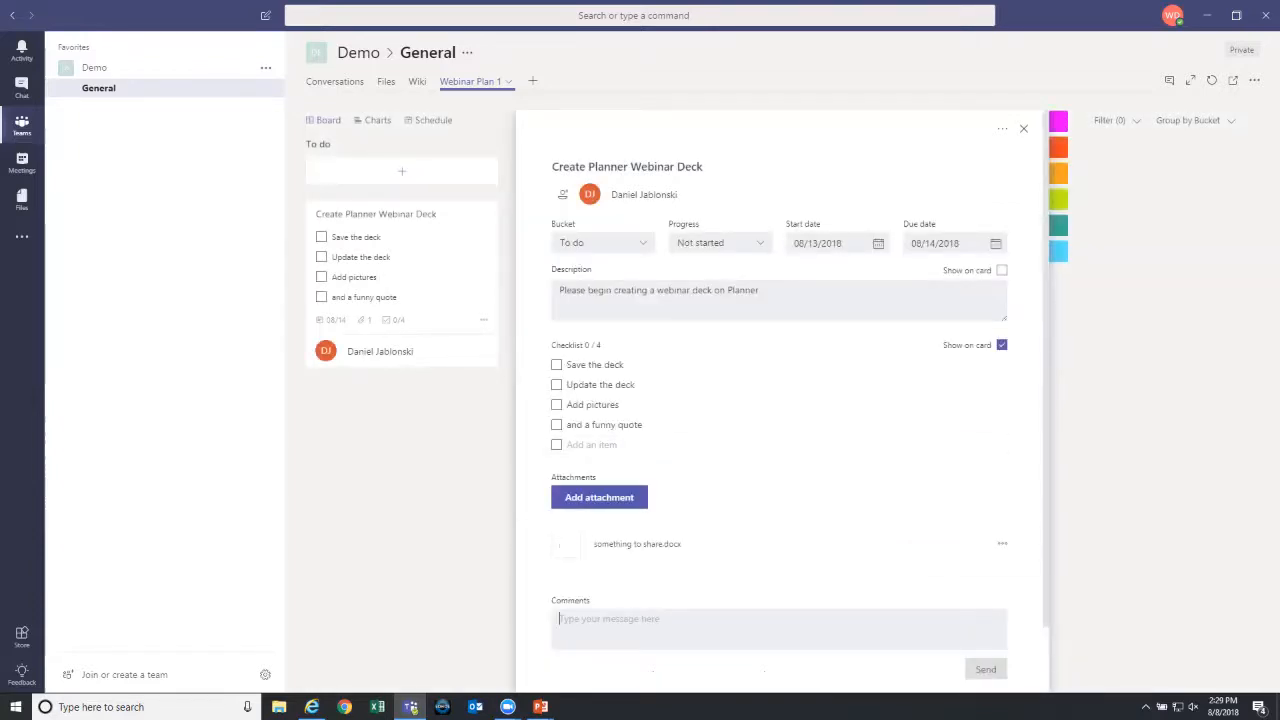
- Draft the comment "Please review the attached document for next steps." on the task and close the task without sending it
type("Please review t")
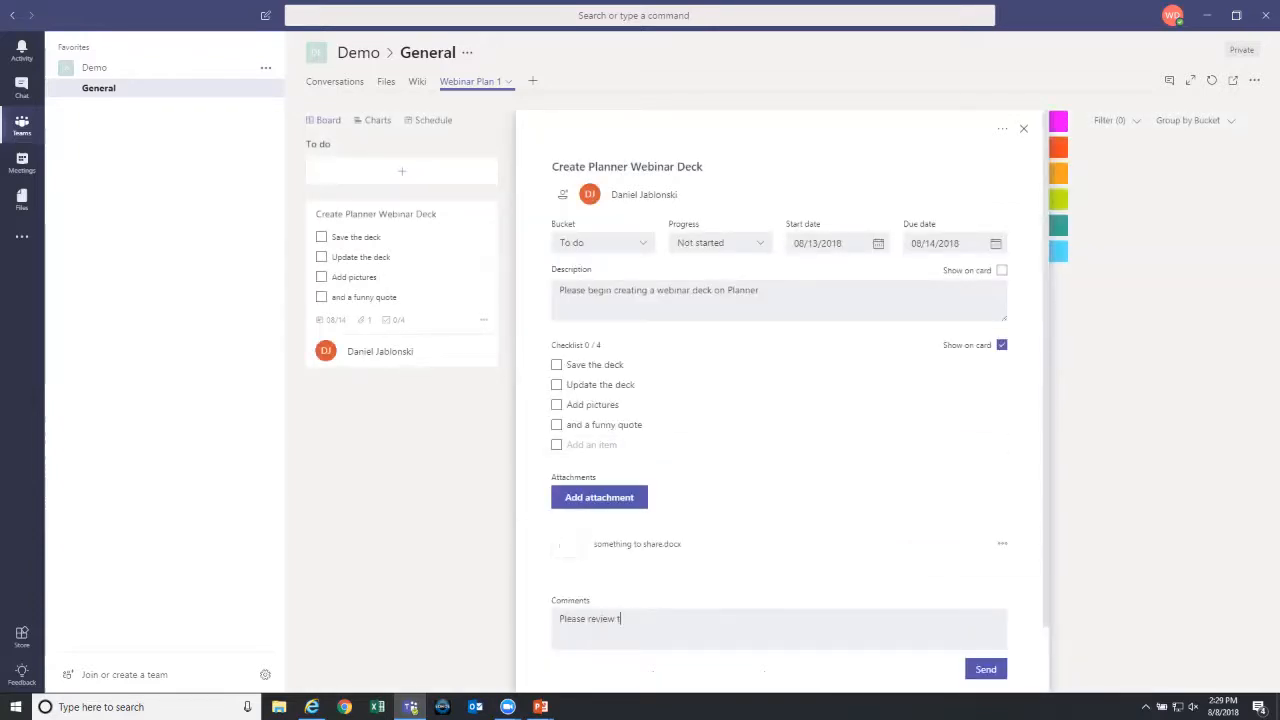
type("he attached document for ")
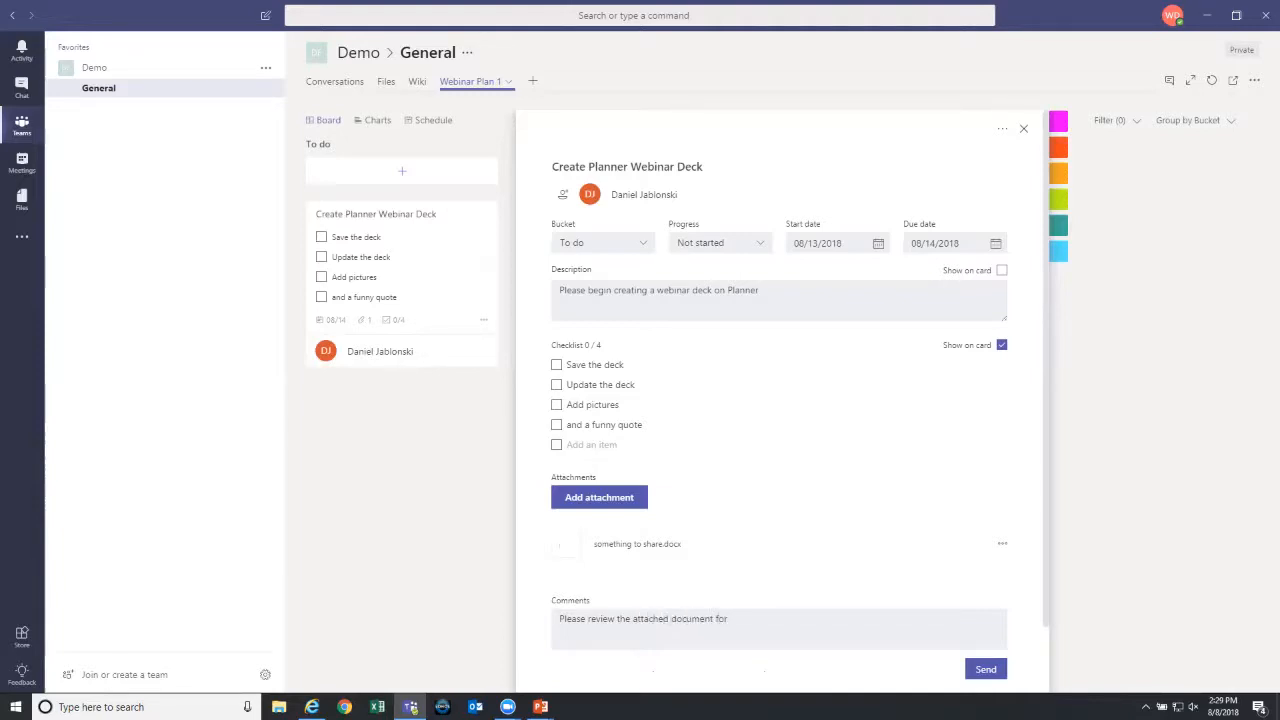
type("next steps.")
mouse_move(1059, 173)
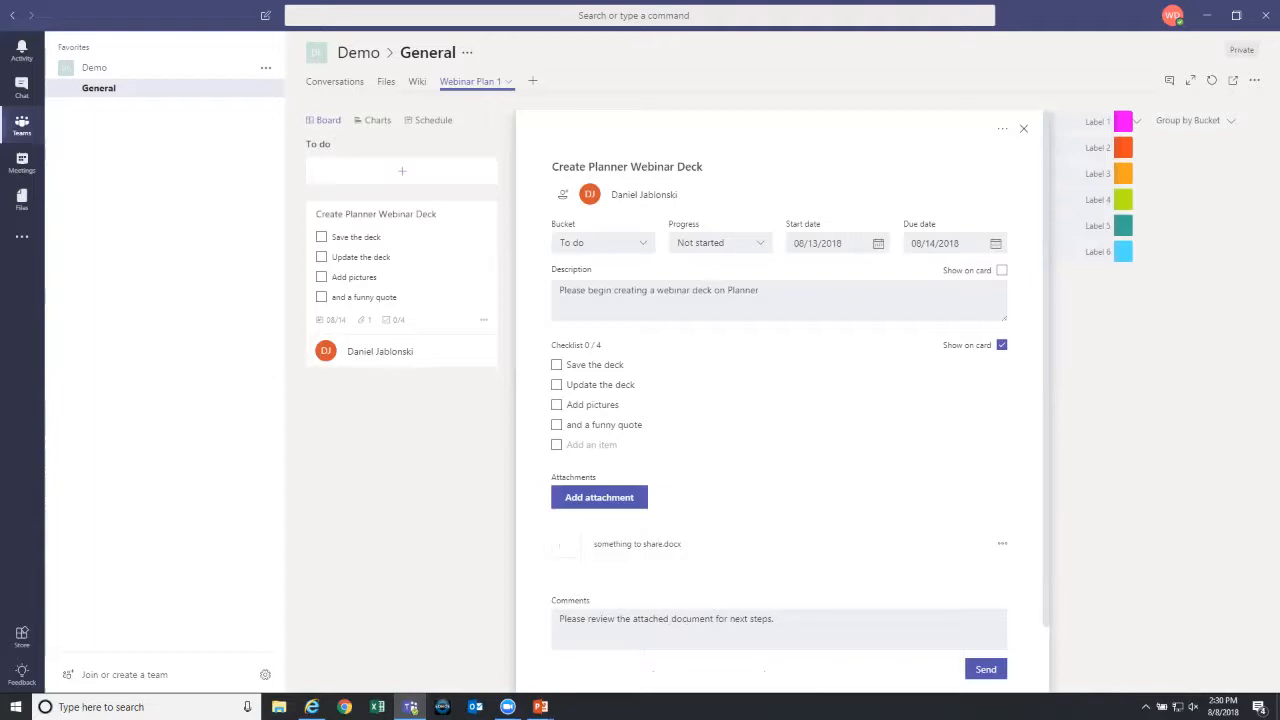
left_click(1023, 129)
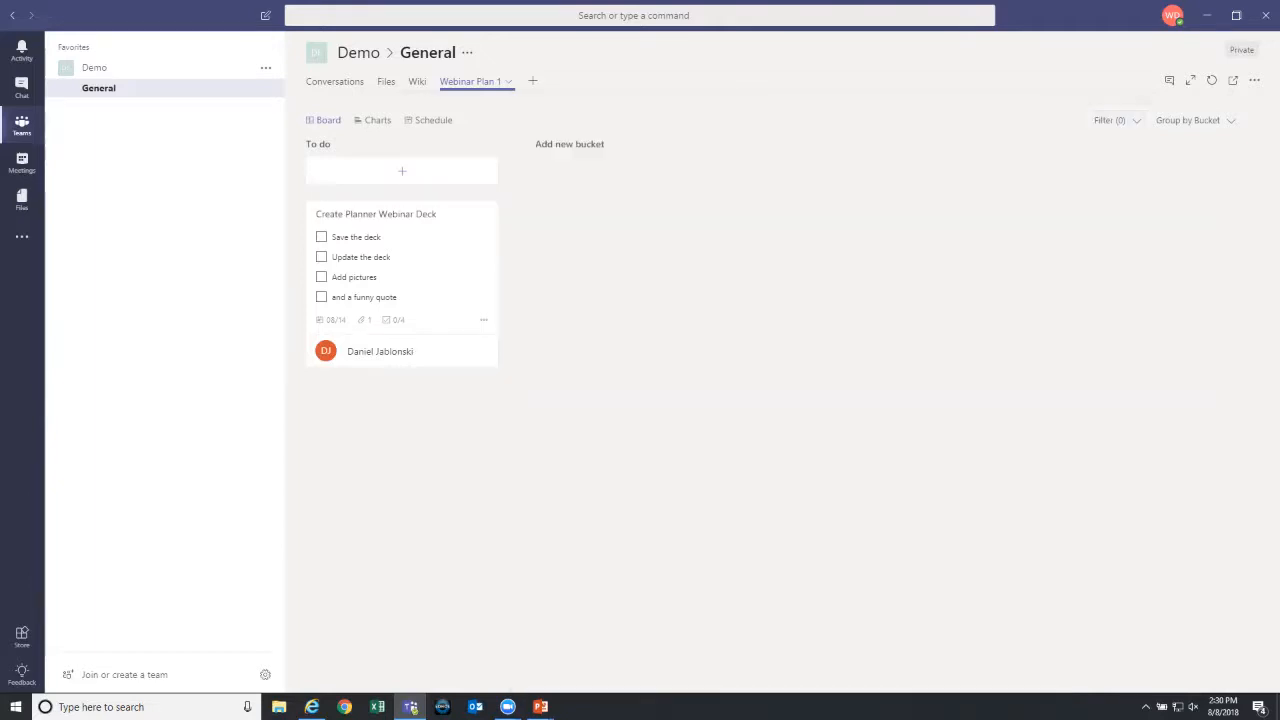
- Reopen the Create Planner Webinar Deck task and name the pink label "update decks" and the red-orange label "update spreadsheet"
left_click(412, 246)
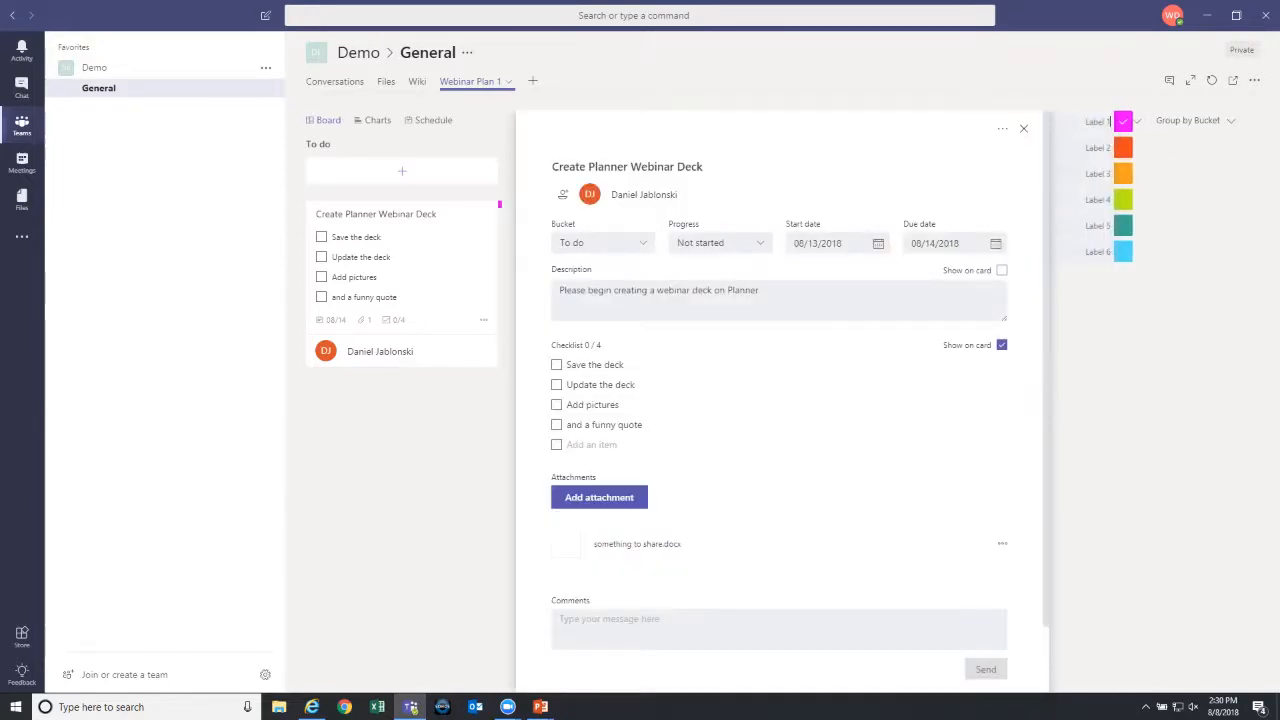
left_click(1110, 121)
type("sa")
key("BackSpace")
key("BackSpace")
type("update")
type(" decks")
type("update spreadsh")
type("eet")
- Name the yellow-orange label "update word docs", apply the pink "update decks" label to the task and close it
key("Tab")
type("updte")
key("BackSpace")
key("BackSpace")
key("BackSpace")
type("date w")
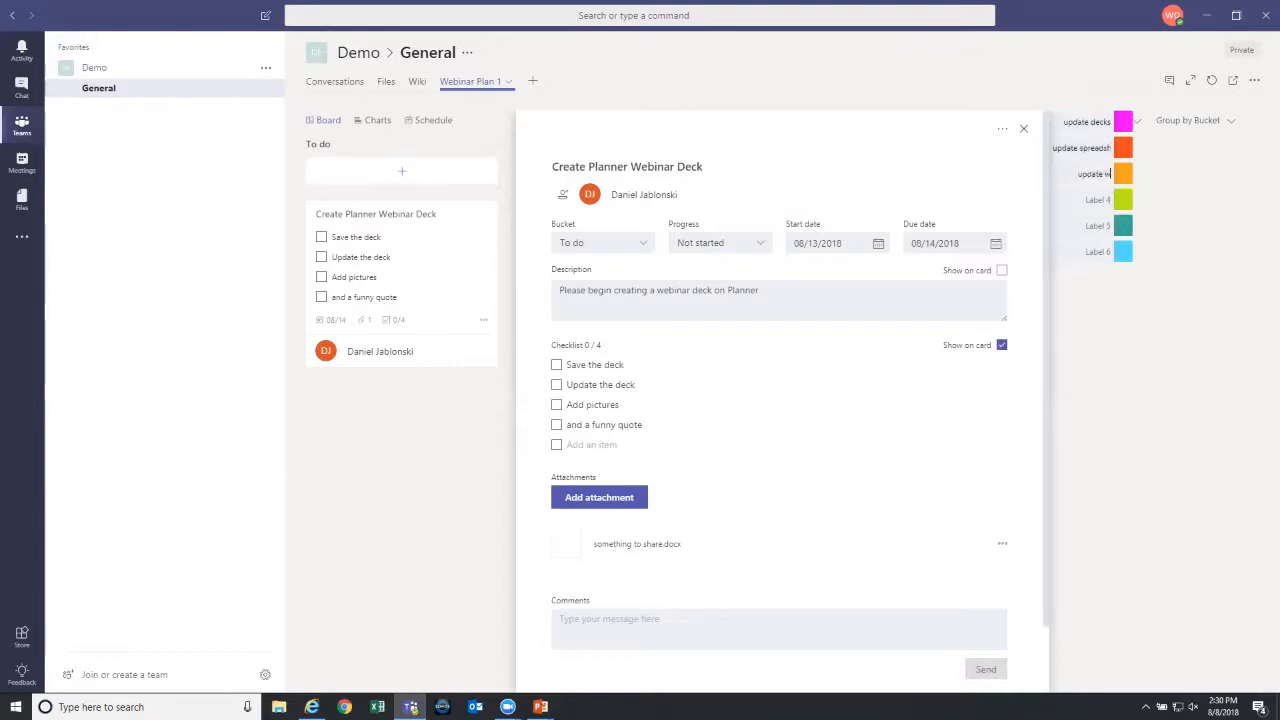
type("ord docs")
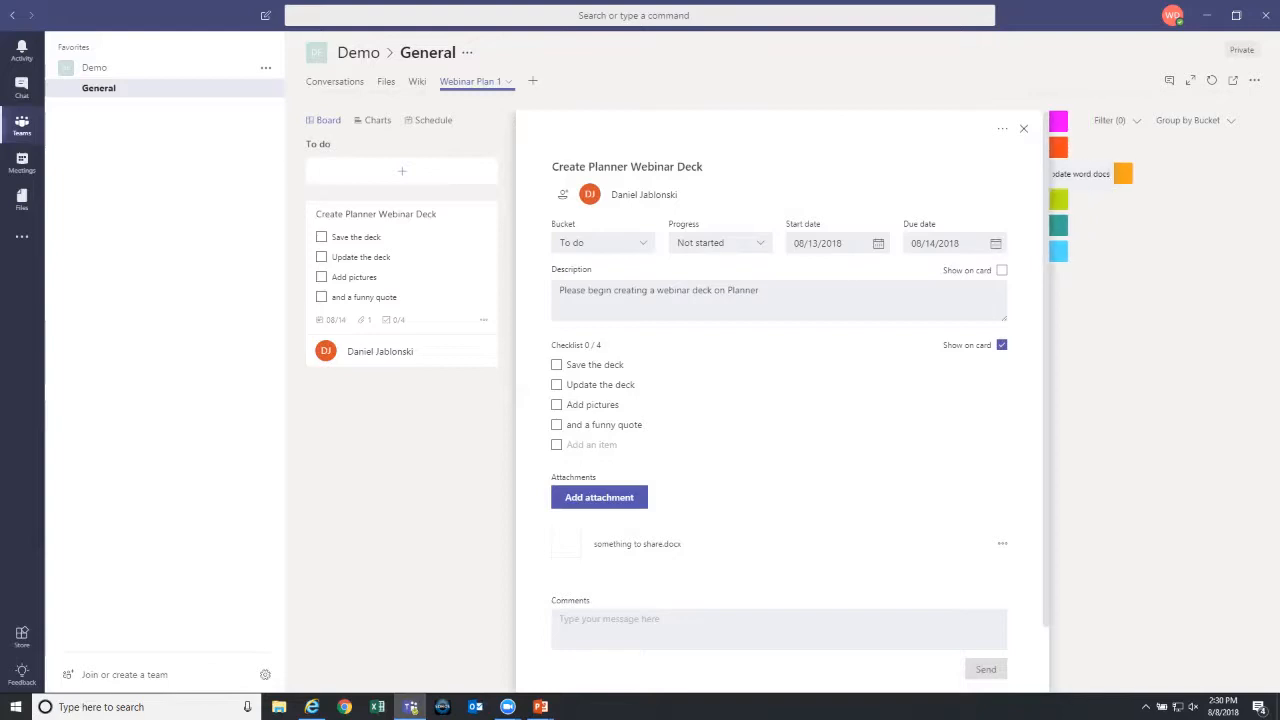
left_click(1123, 122)
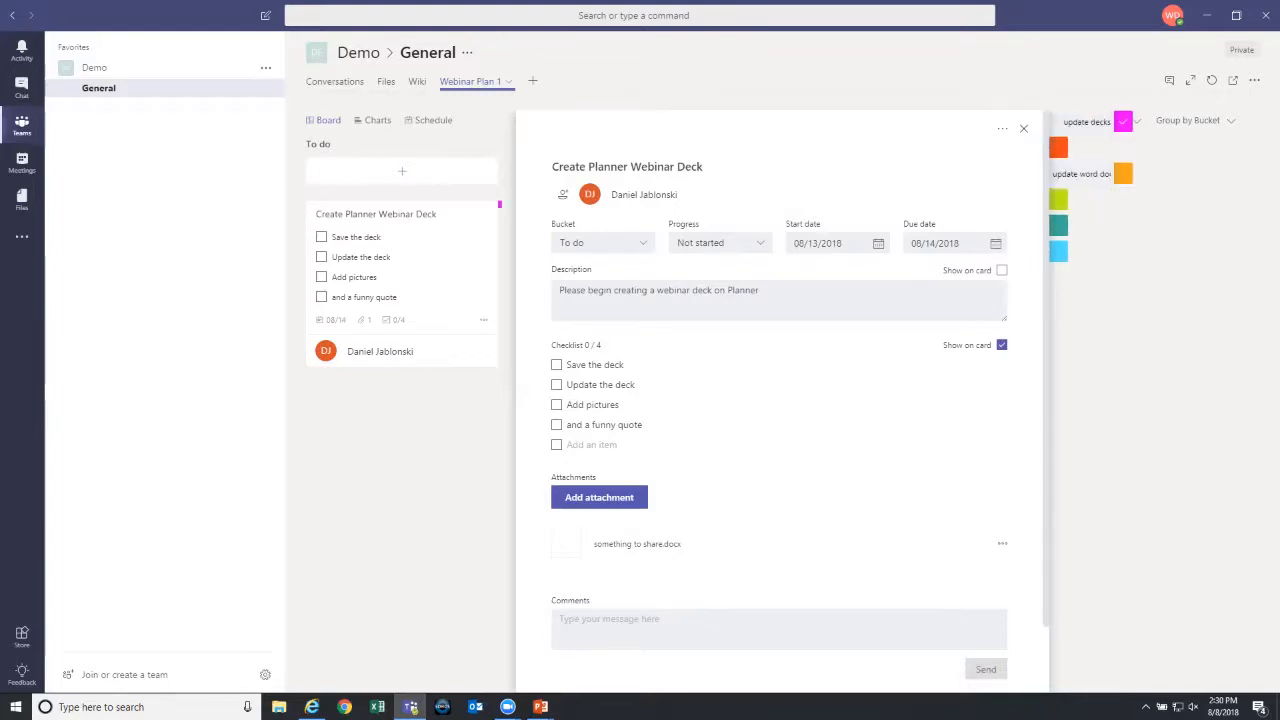
left_click(1024, 129)
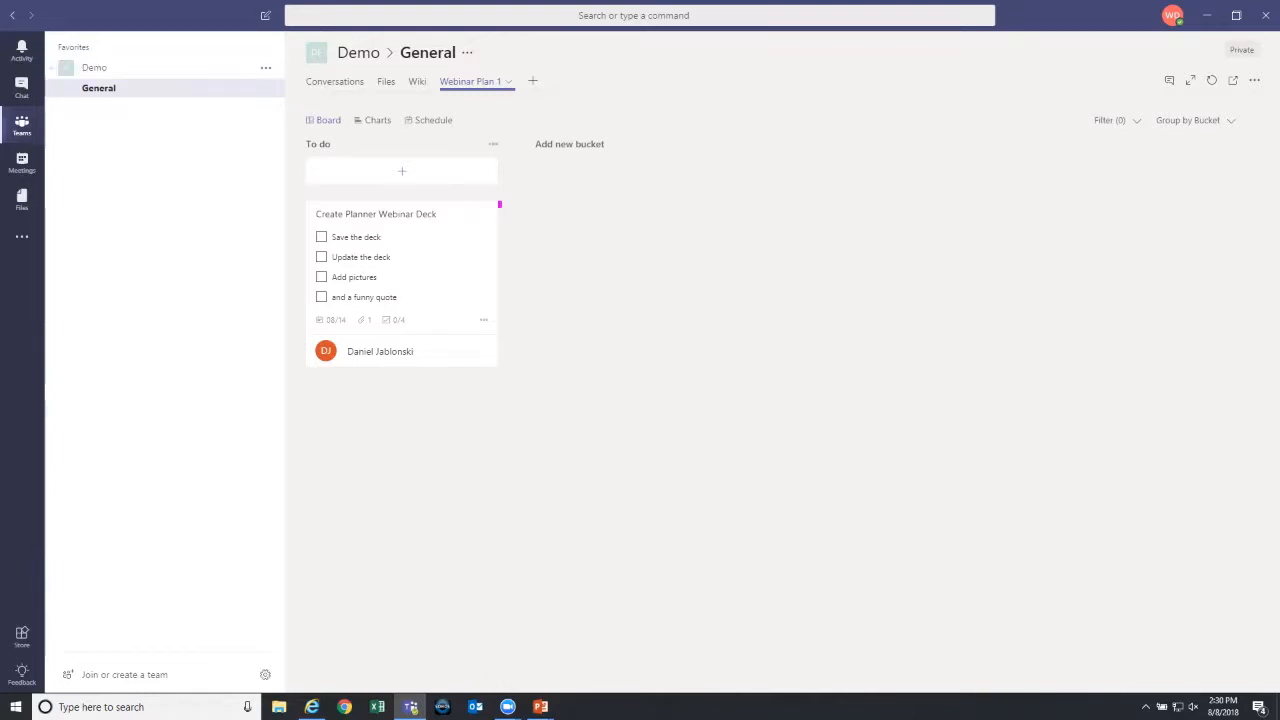
- Add a task named "create a excel webinar deck" to the To do bucket
left_click(402, 171)
type("create a excel webinar deck")
key("Return")
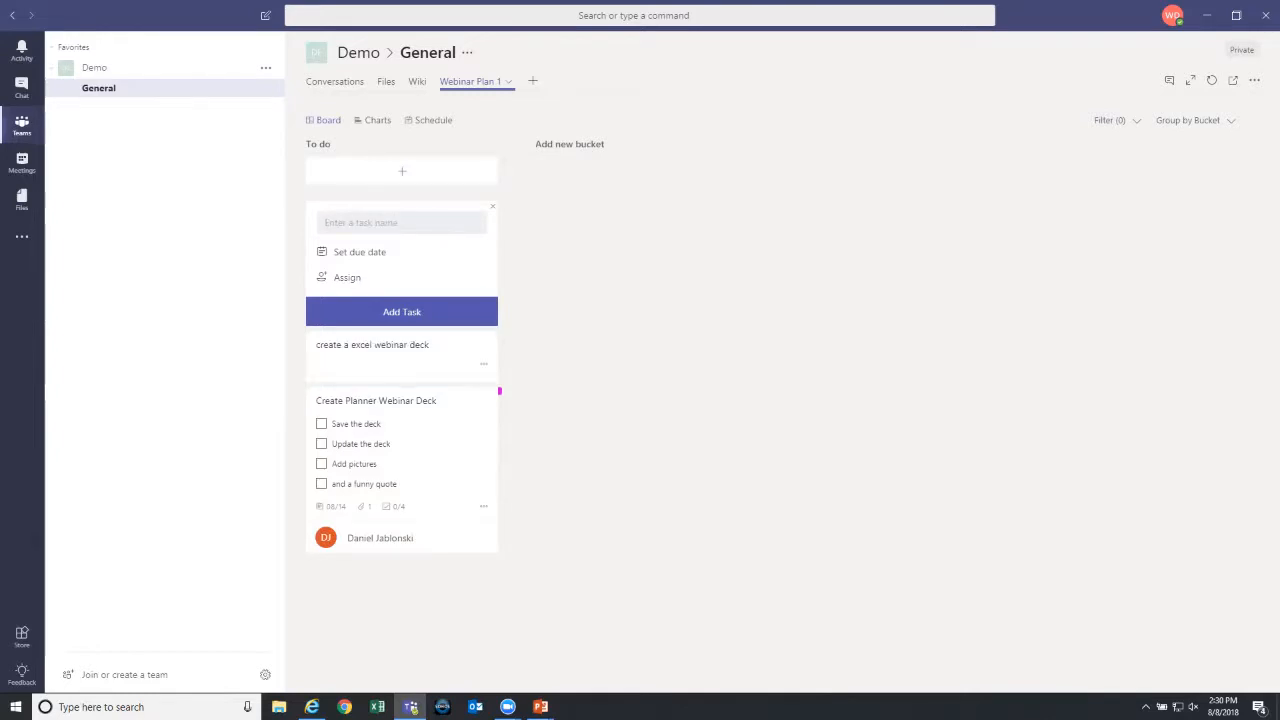
- Open the excel webinar deck task, apply the red-orange update spreadsheet label and assign the task to a colleague
left_click(400, 346)
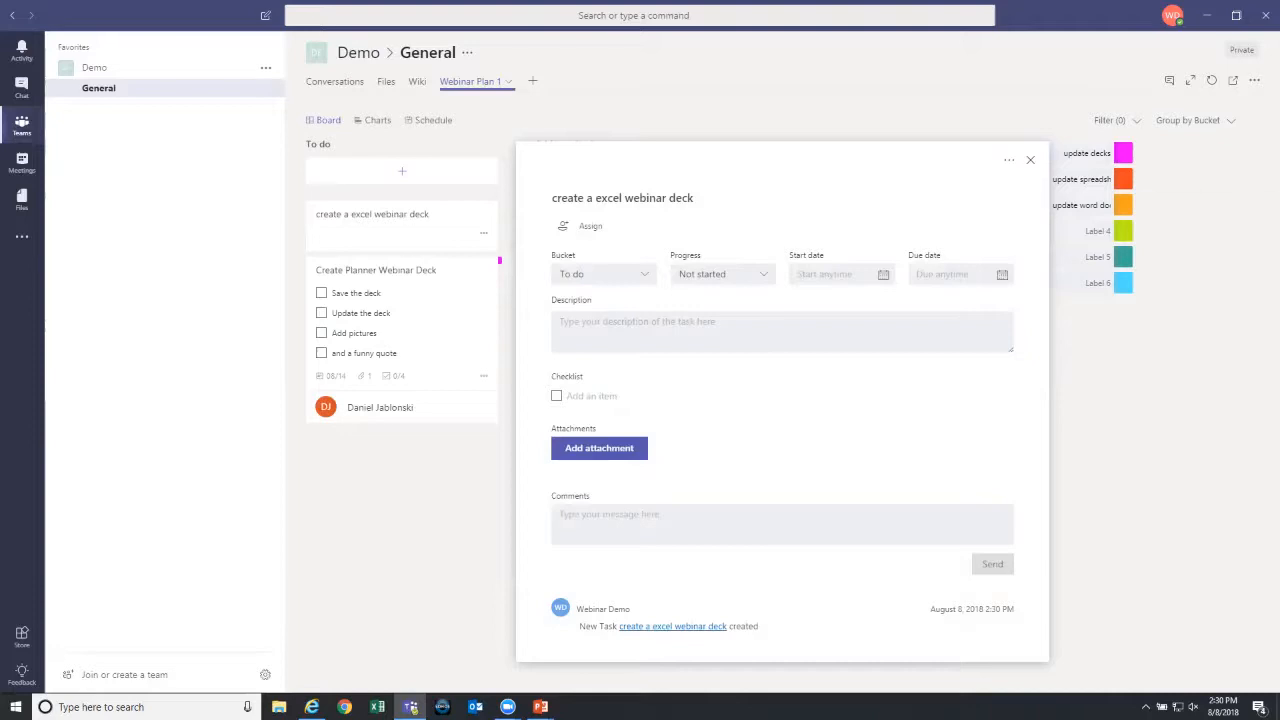
left_click(1123, 179)
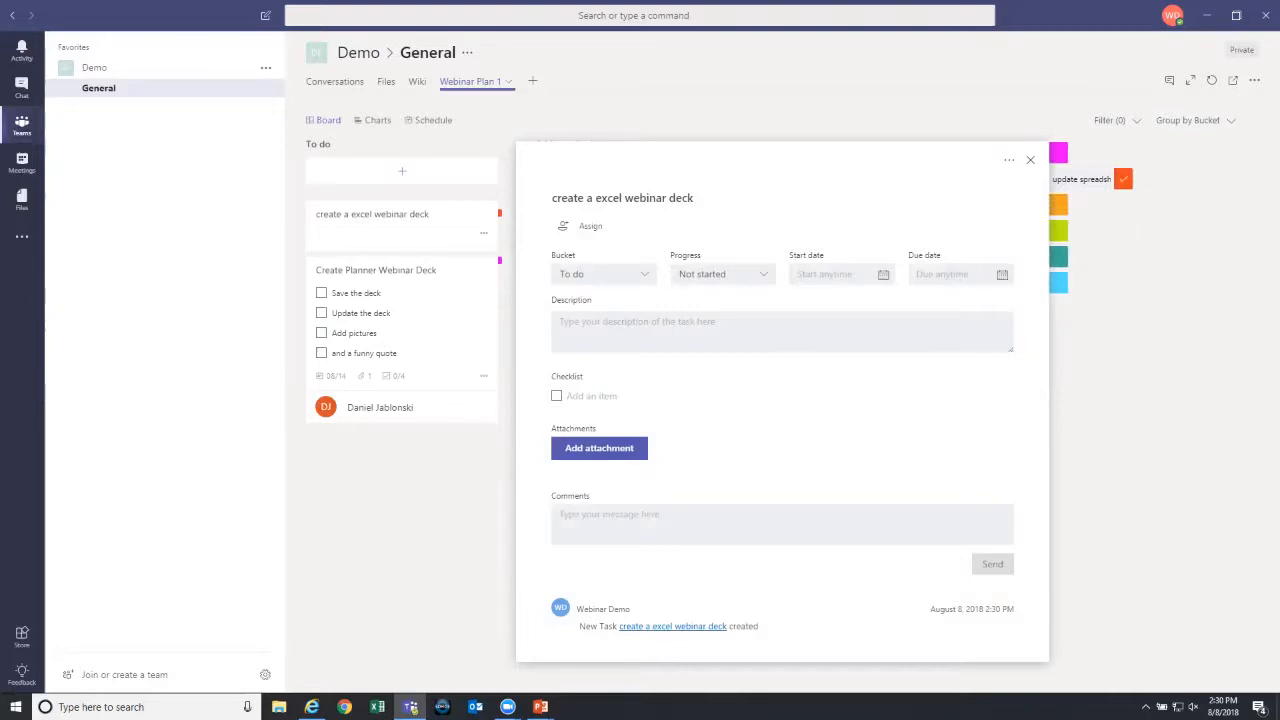
left_click(565, 226)
type("bil")
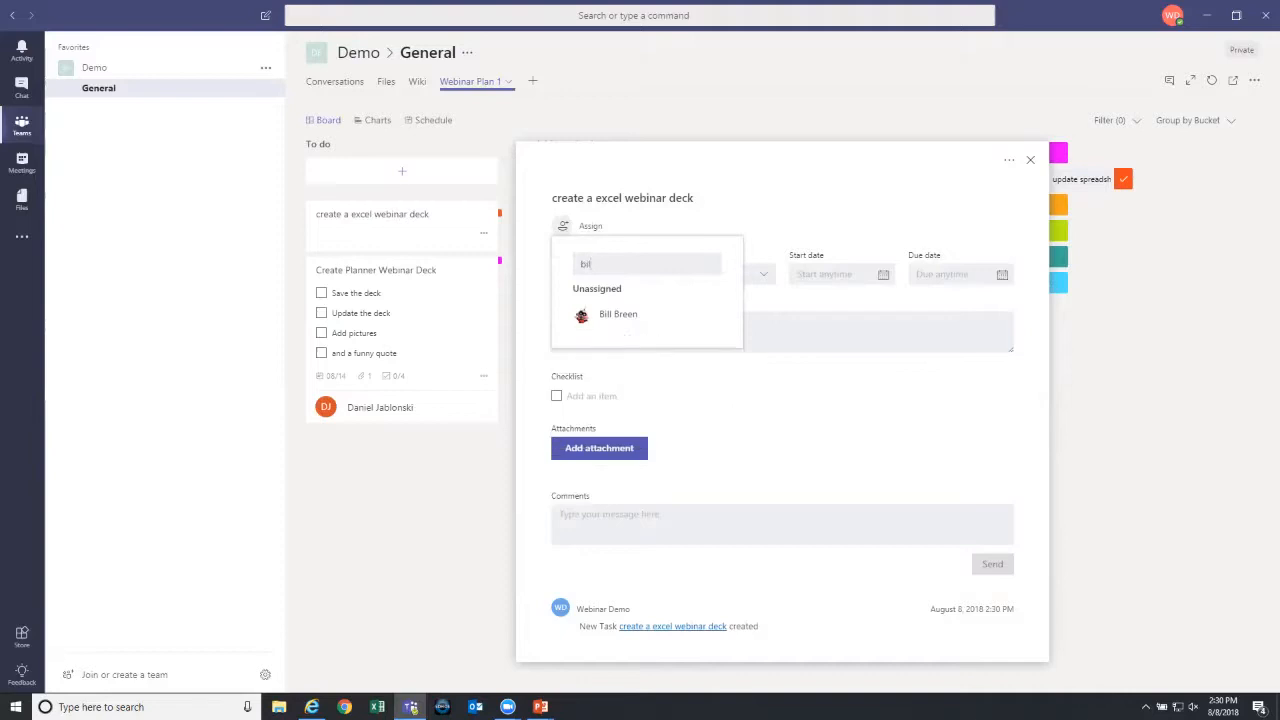
key("Down")
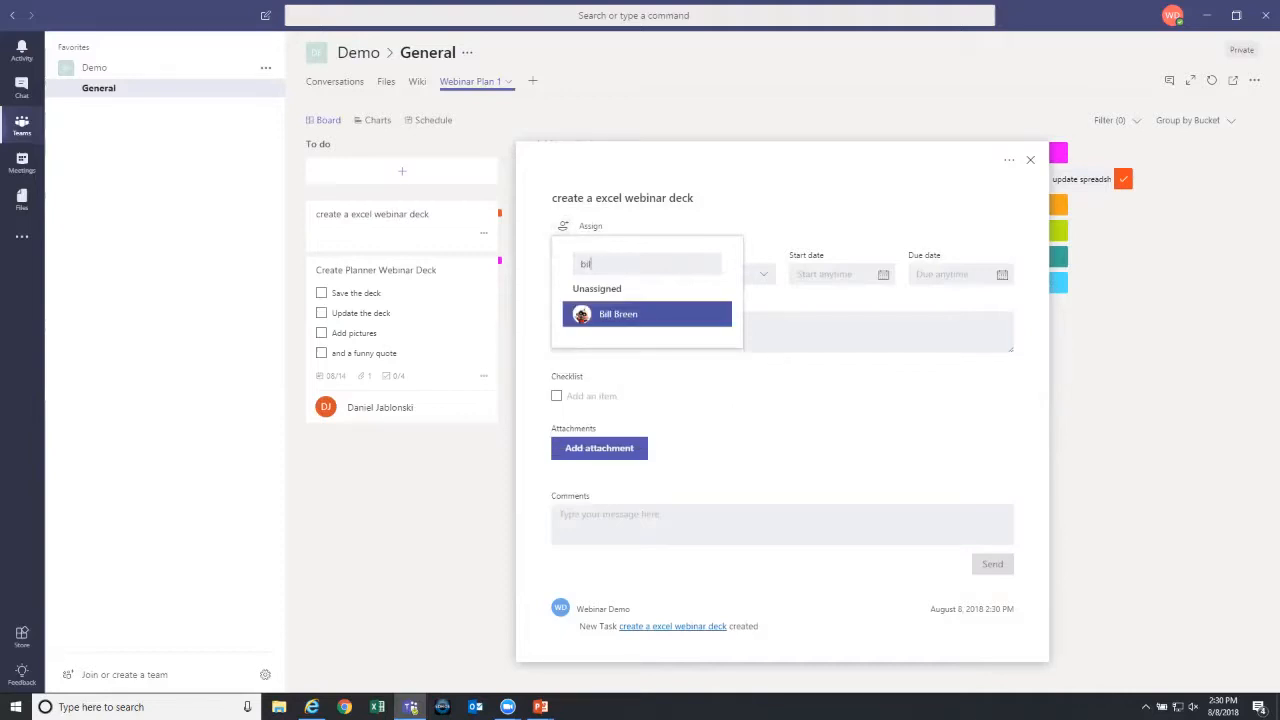
key("Return")
- Set the excel webinar deck task's due date to 08/09/2018 and close the task
left_click(959, 275)
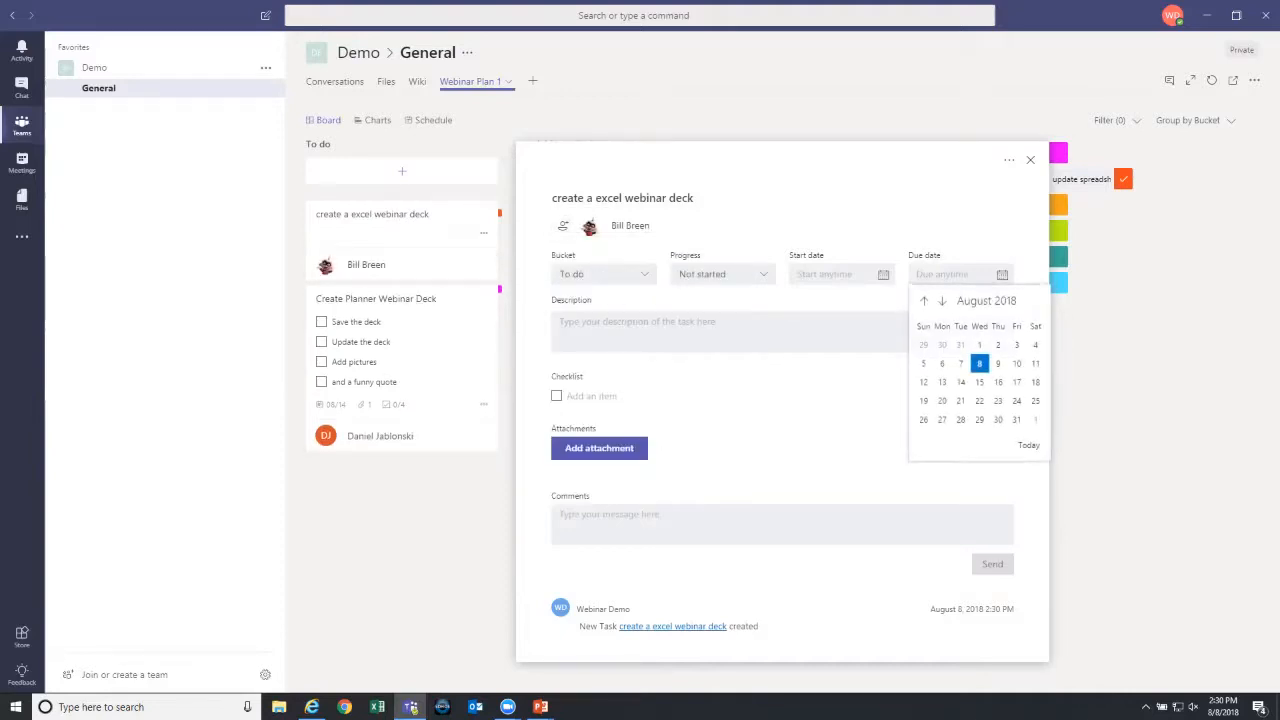
left_click(998, 364)
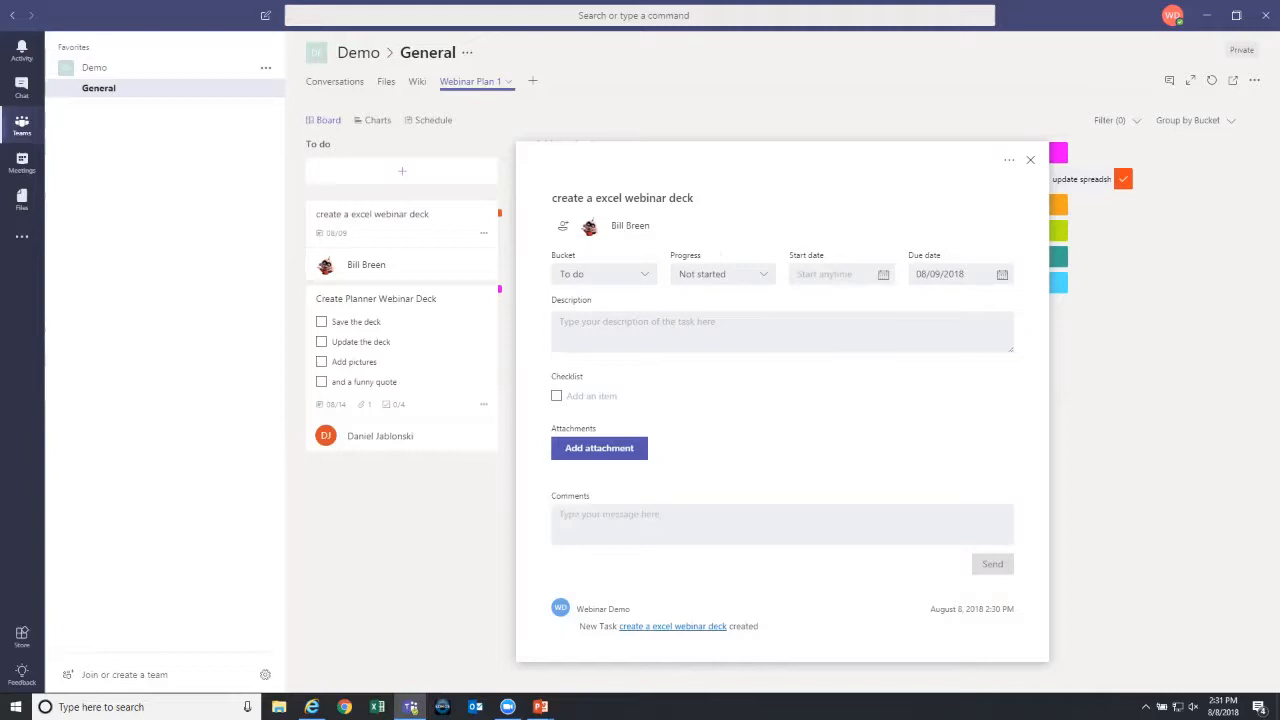
left_click(1031, 160)
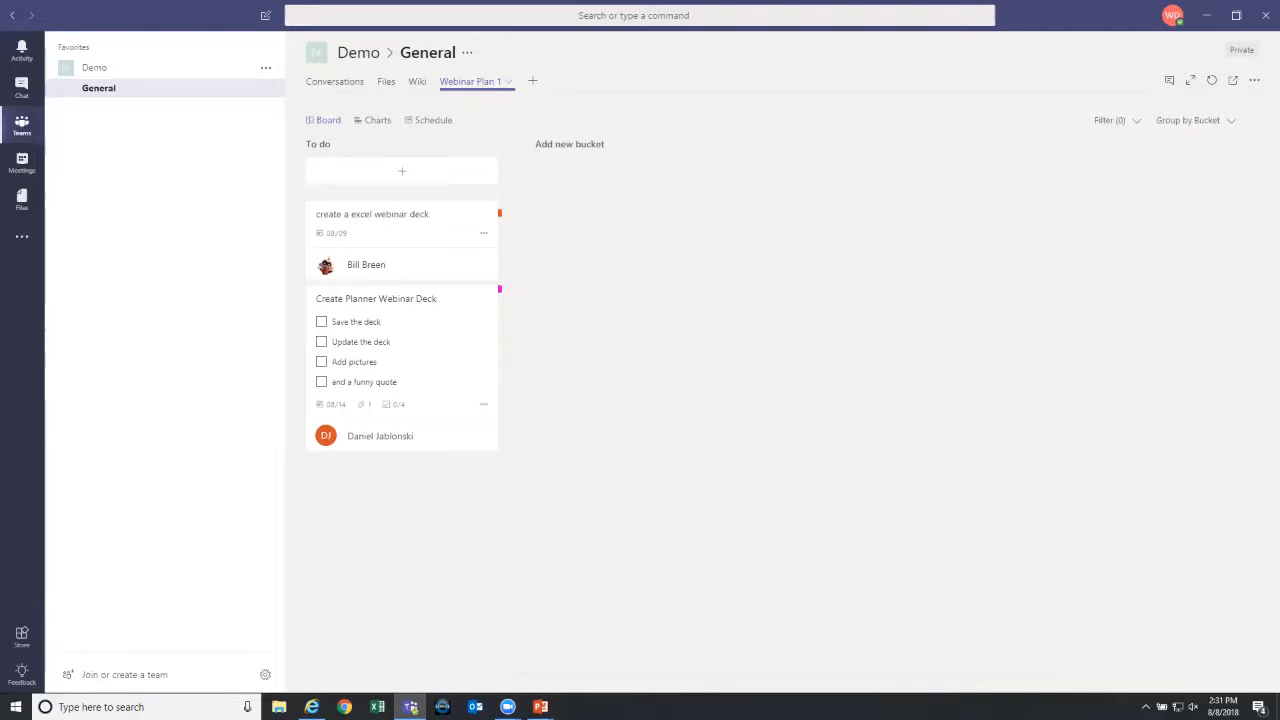
- Add two new buckets named "on deck" and "completed" to the plan board
left_click(569, 145)
type("on deck")
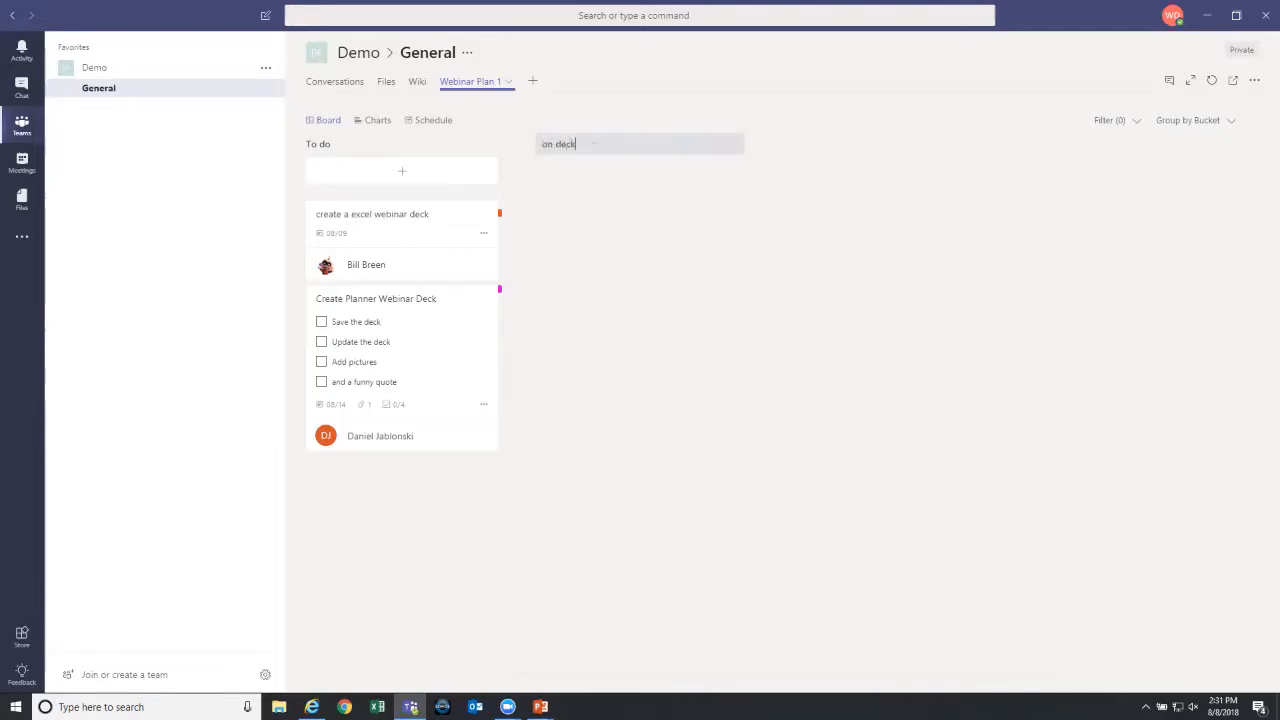
key("Return")
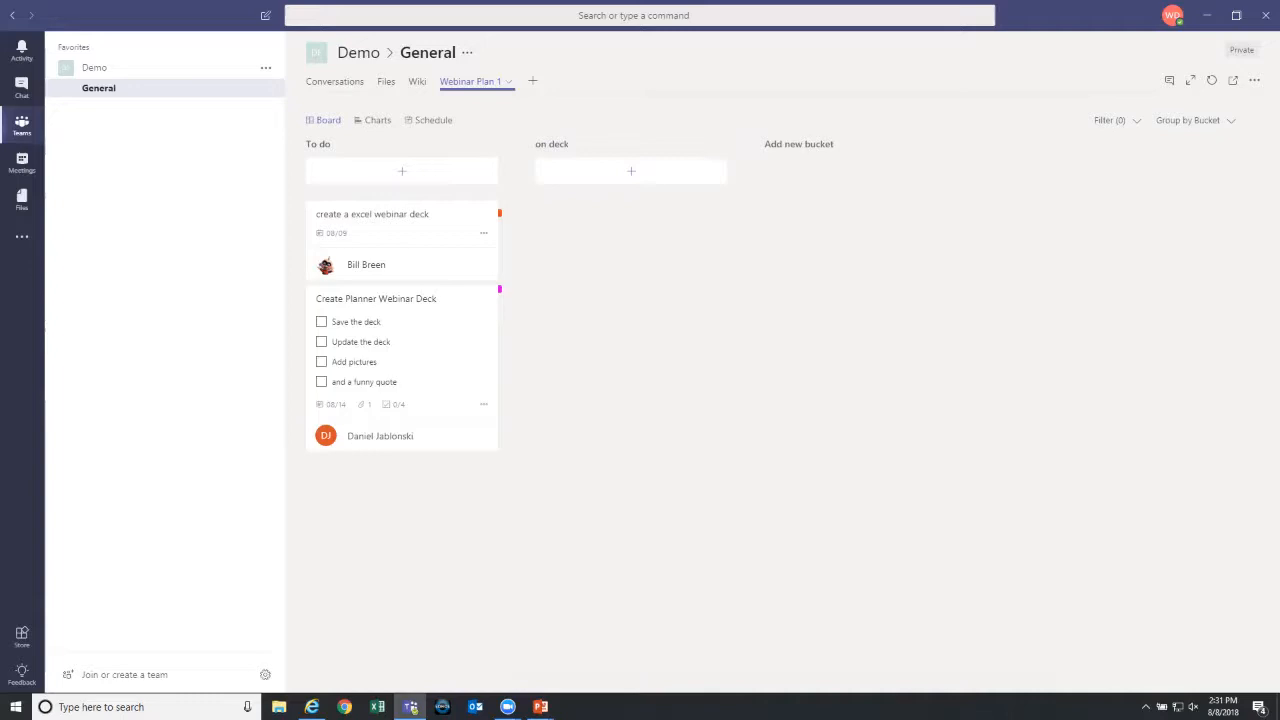
type("complete")
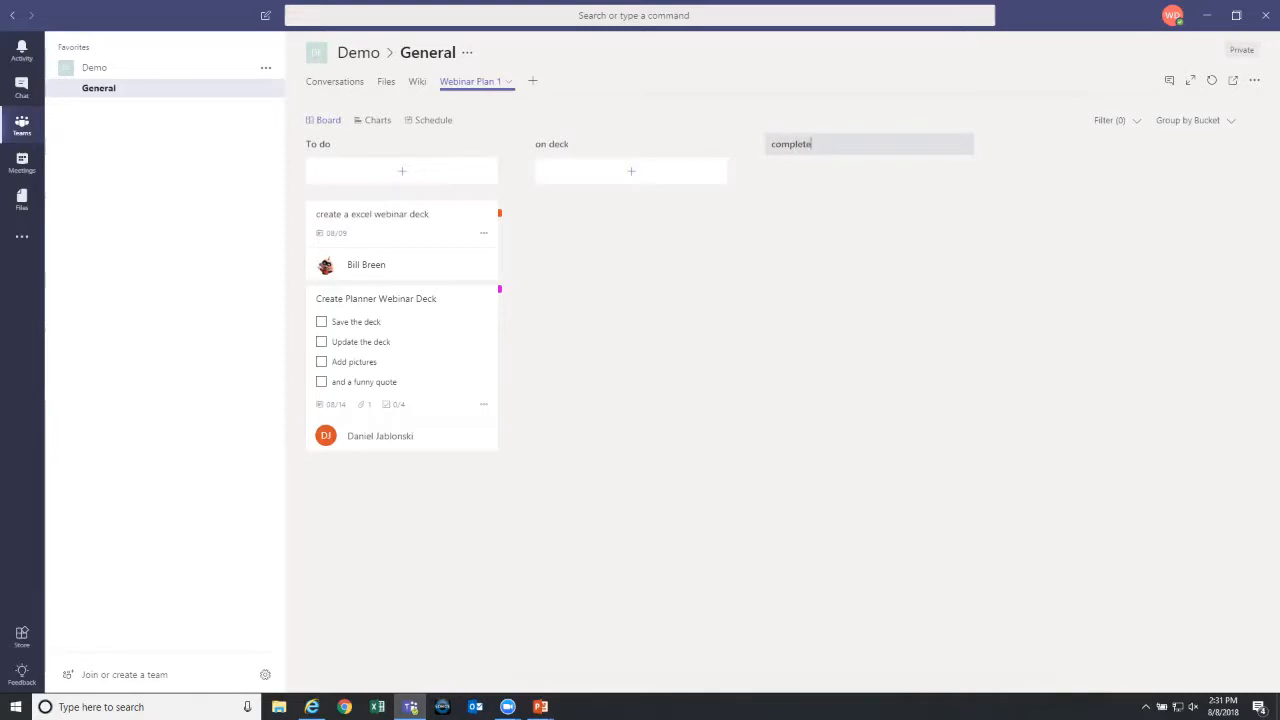
type("d")
key("Return")
- Move the excel webinar deck task to the on deck bucket and the Create Planner Webinar Deck task to the completed bucket
left_click_drag(470, 214, 700, 214)
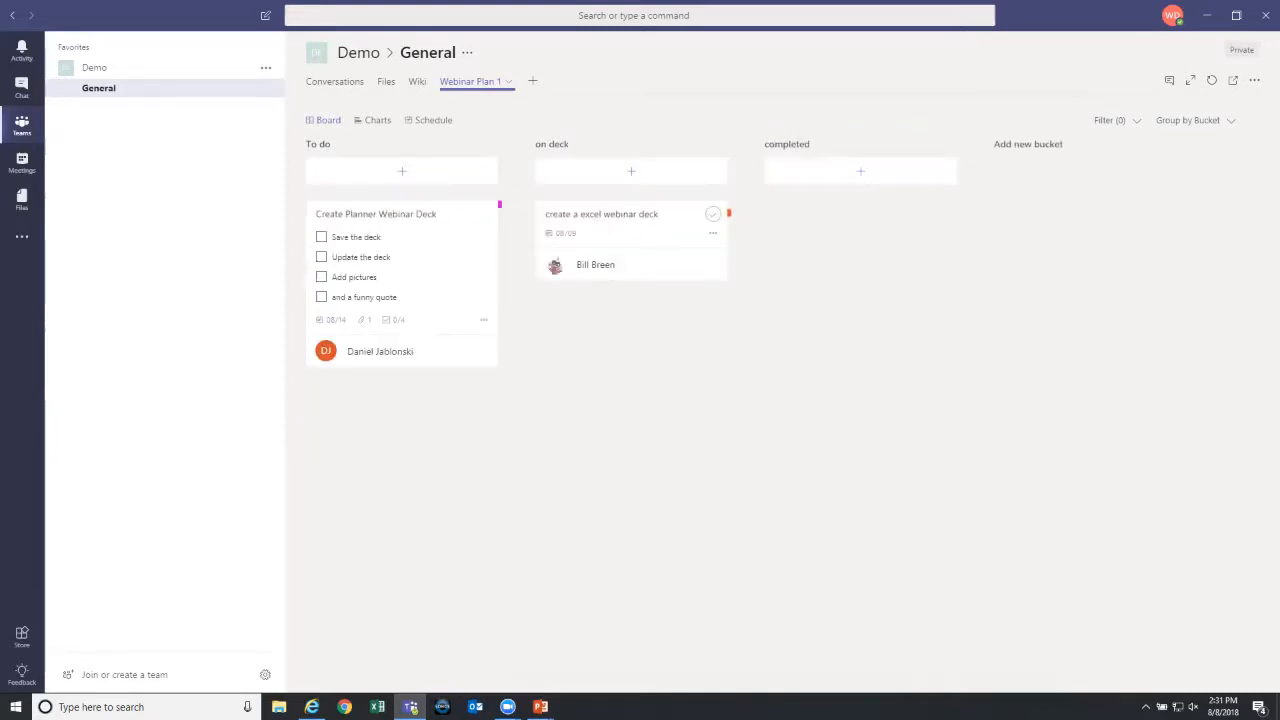
left_click_drag(400, 230, 860, 230)
- Check off "Save the deck", "Update the deck" and "Add pictures" on the Create Planner Webinar Deck card and open the task
left_click(780, 237)
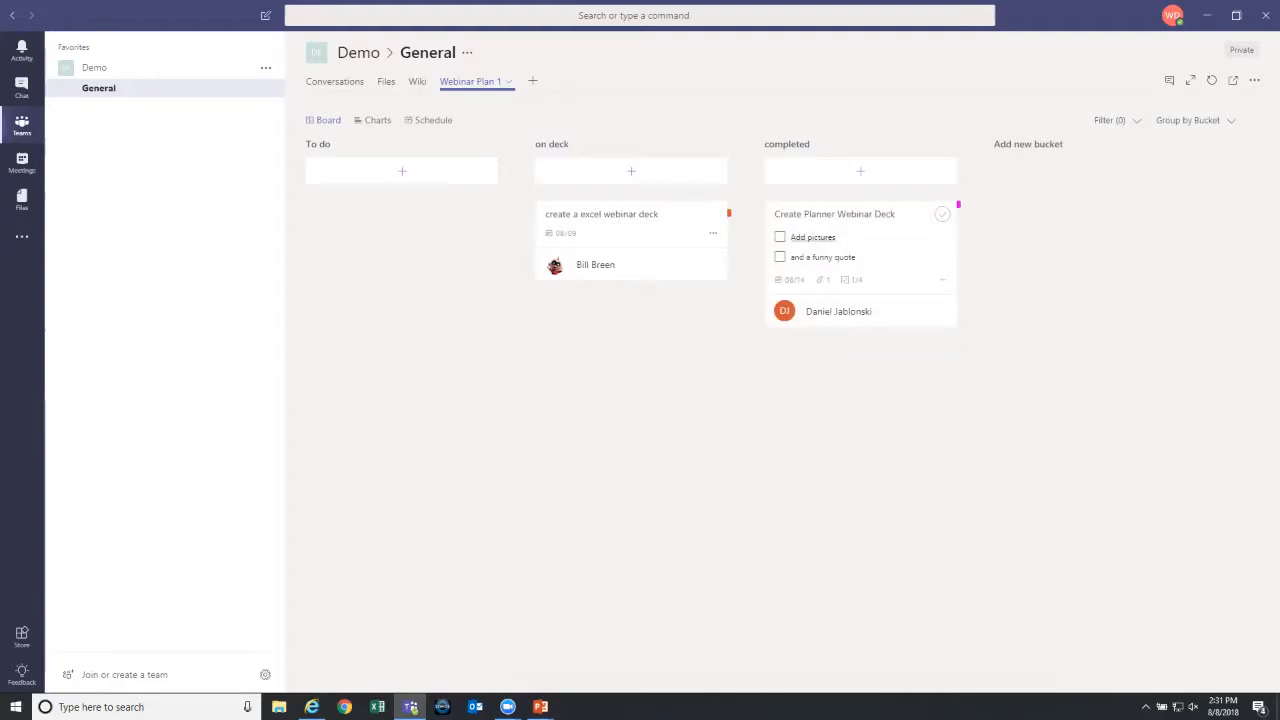
left_click(780, 237)
left_click(848, 216)
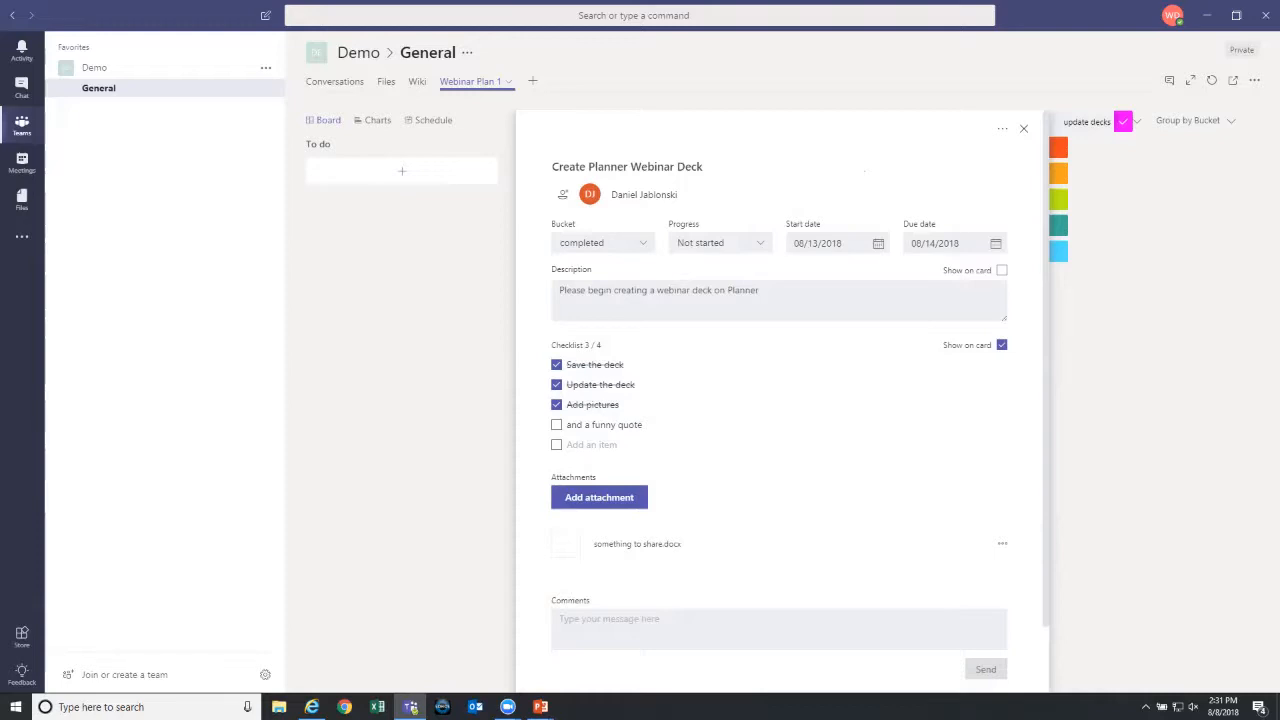
- Close the task and review the General channel's wiki, files and conversation history, plus the Demo team's management options
key("Escape")
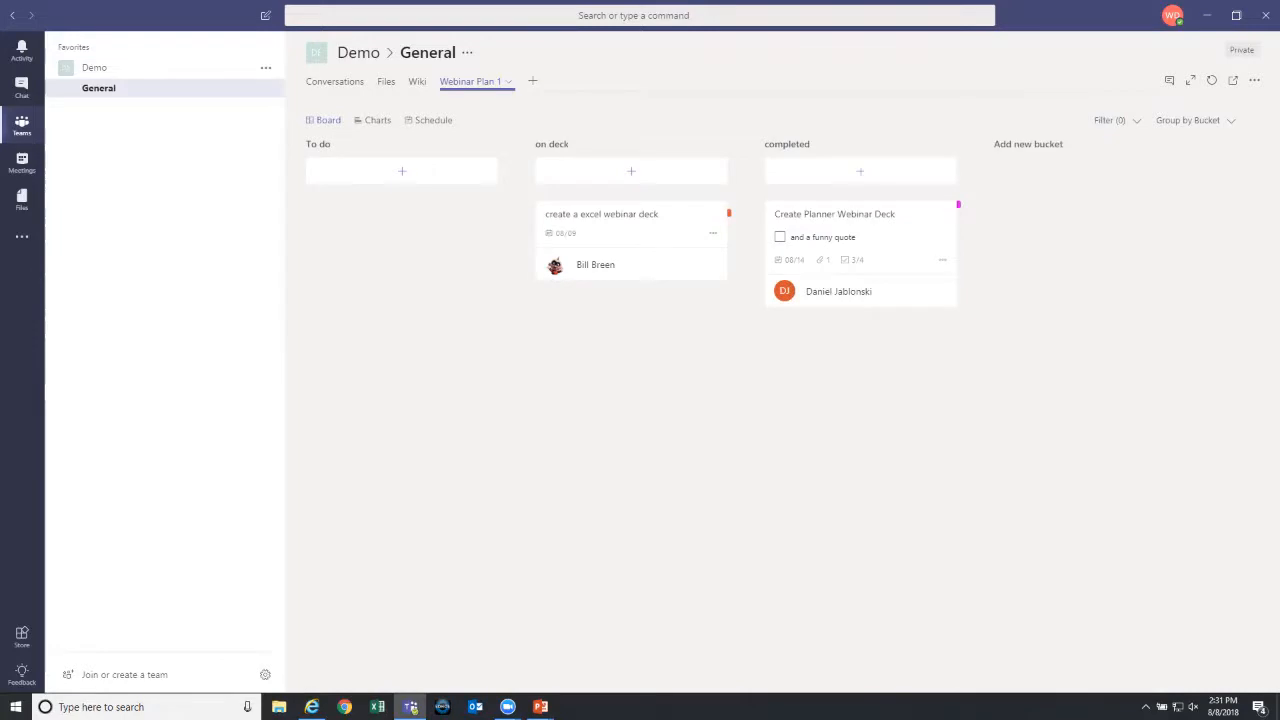
left_click(417, 81)
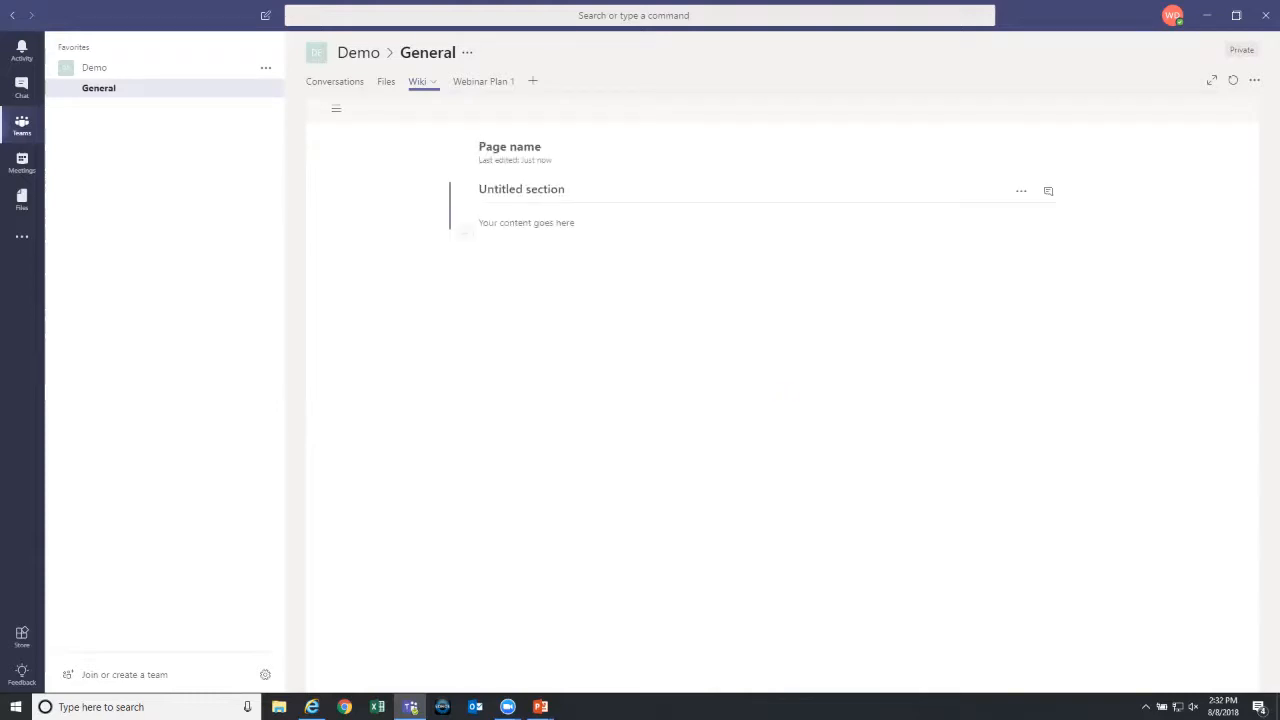
left_click(386, 82)
left_click(335, 82)
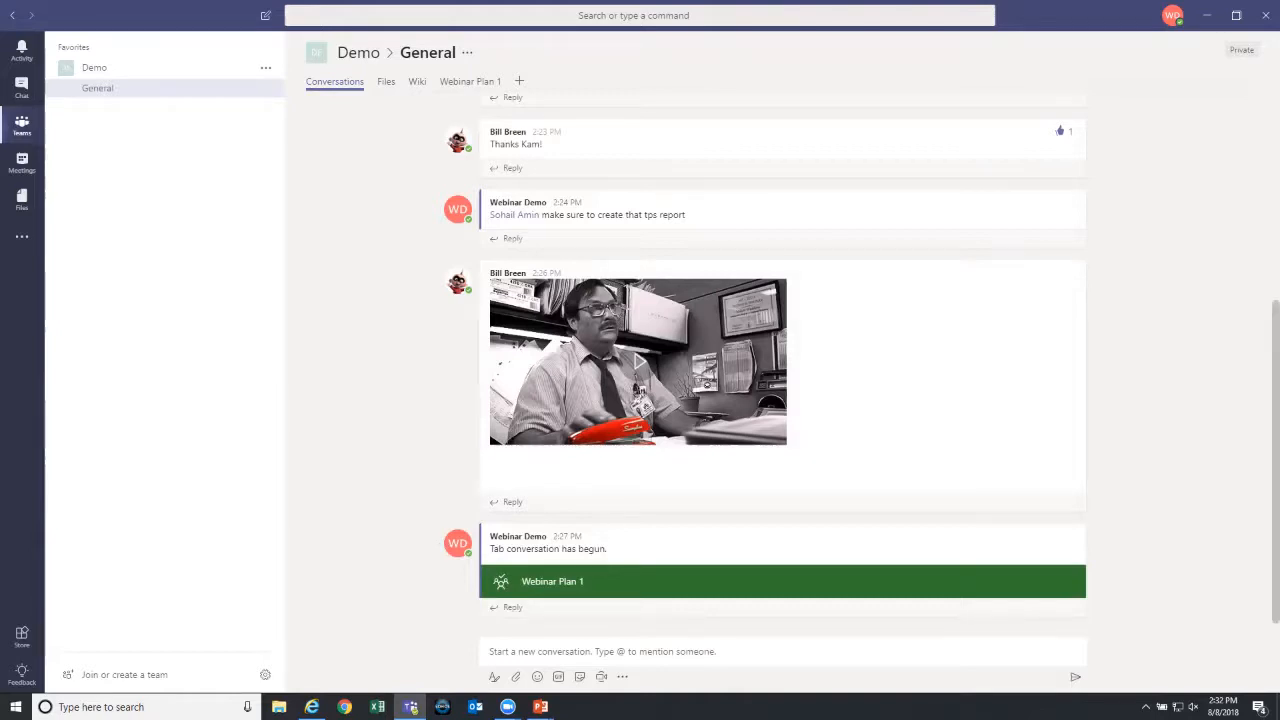
scroll(765, 360, "up", 2)
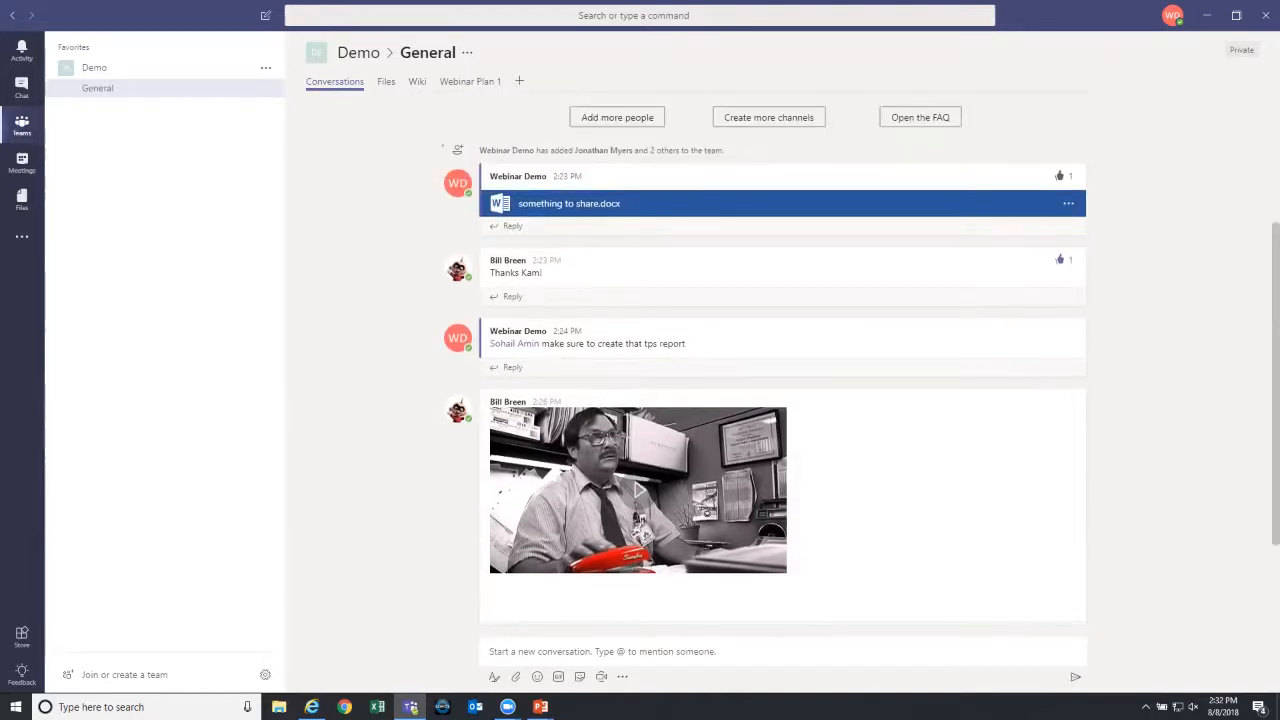
scroll(765, 360, "up", 3)
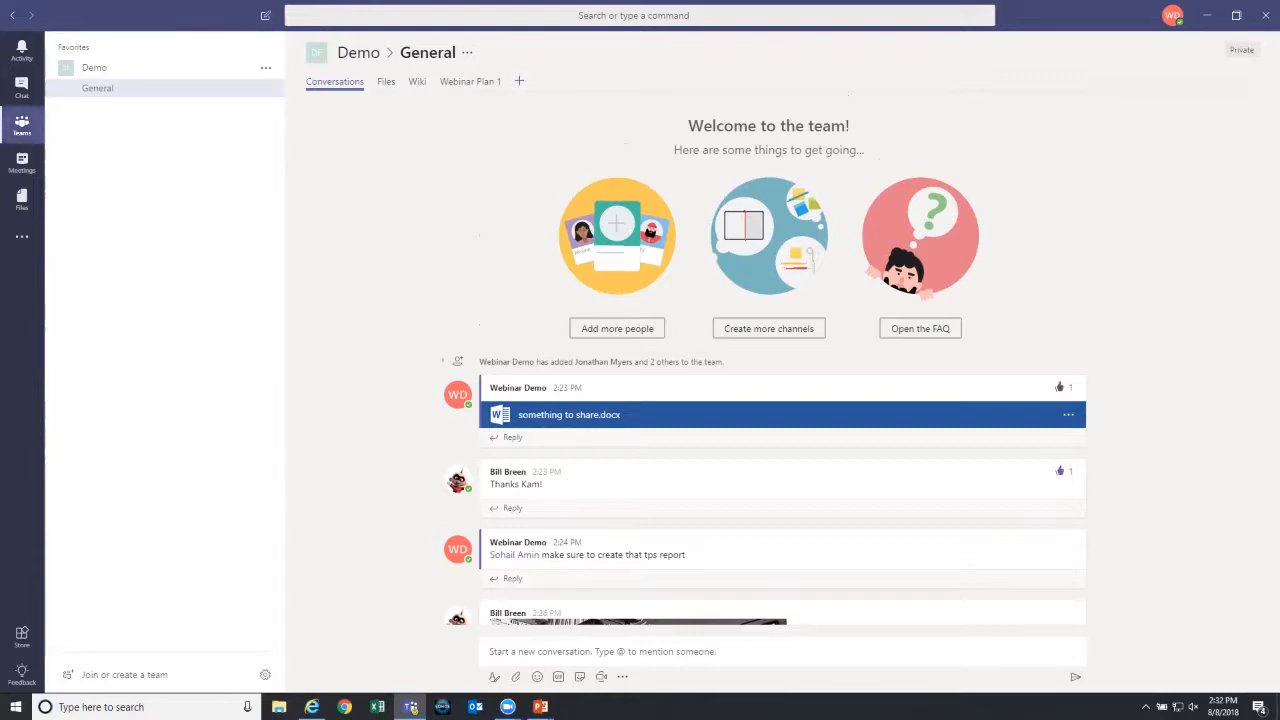
left_click(94, 68)
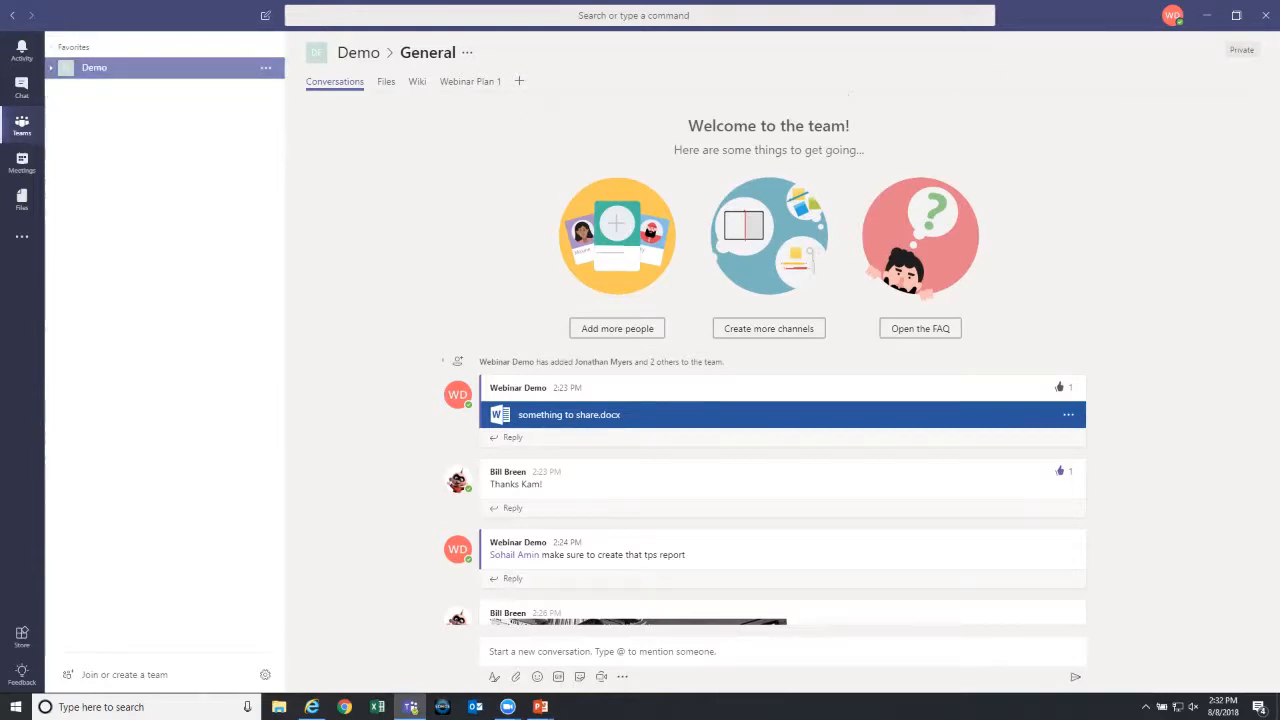
left_click(265, 68)
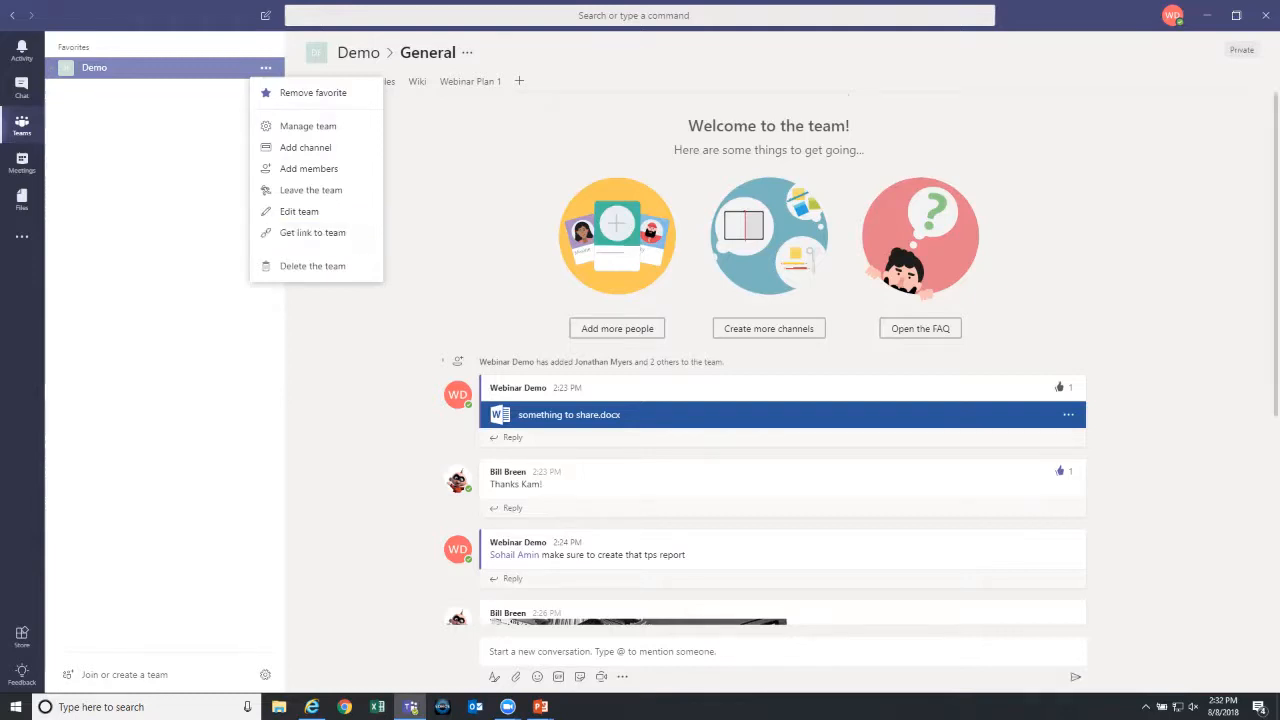
key("Escape")
left_click(519, 81)
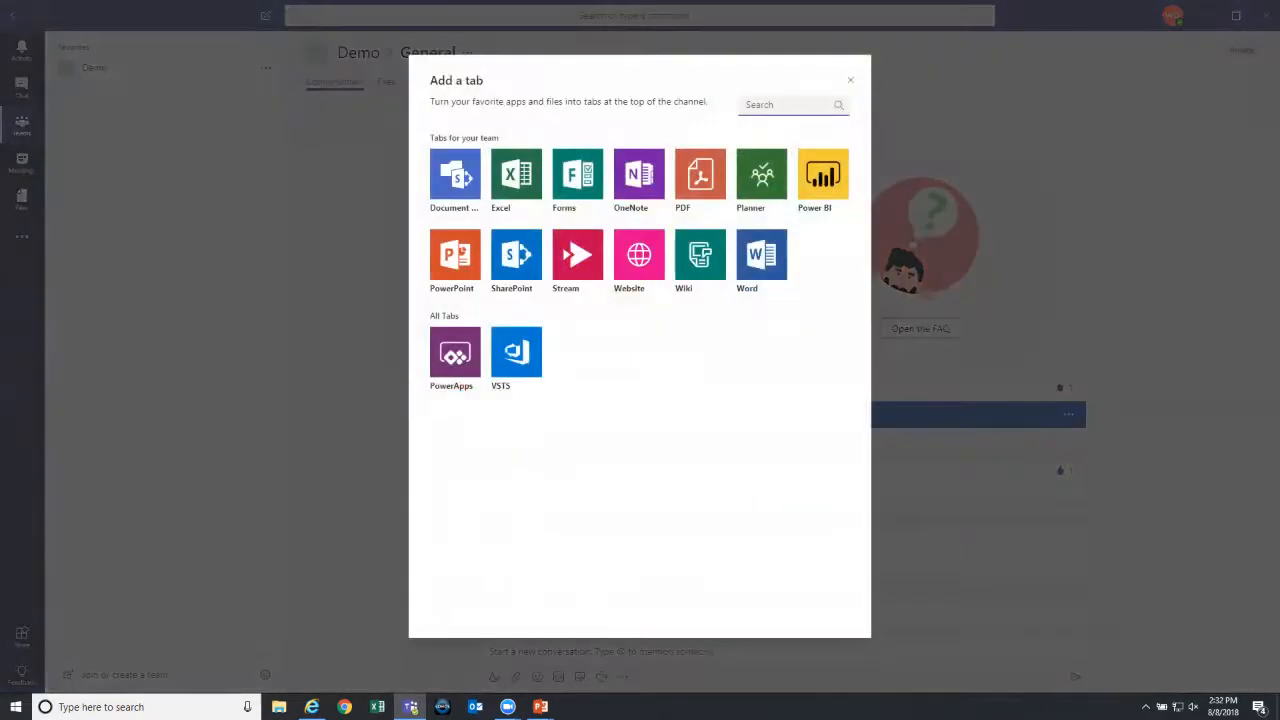
left_click(516, 173)
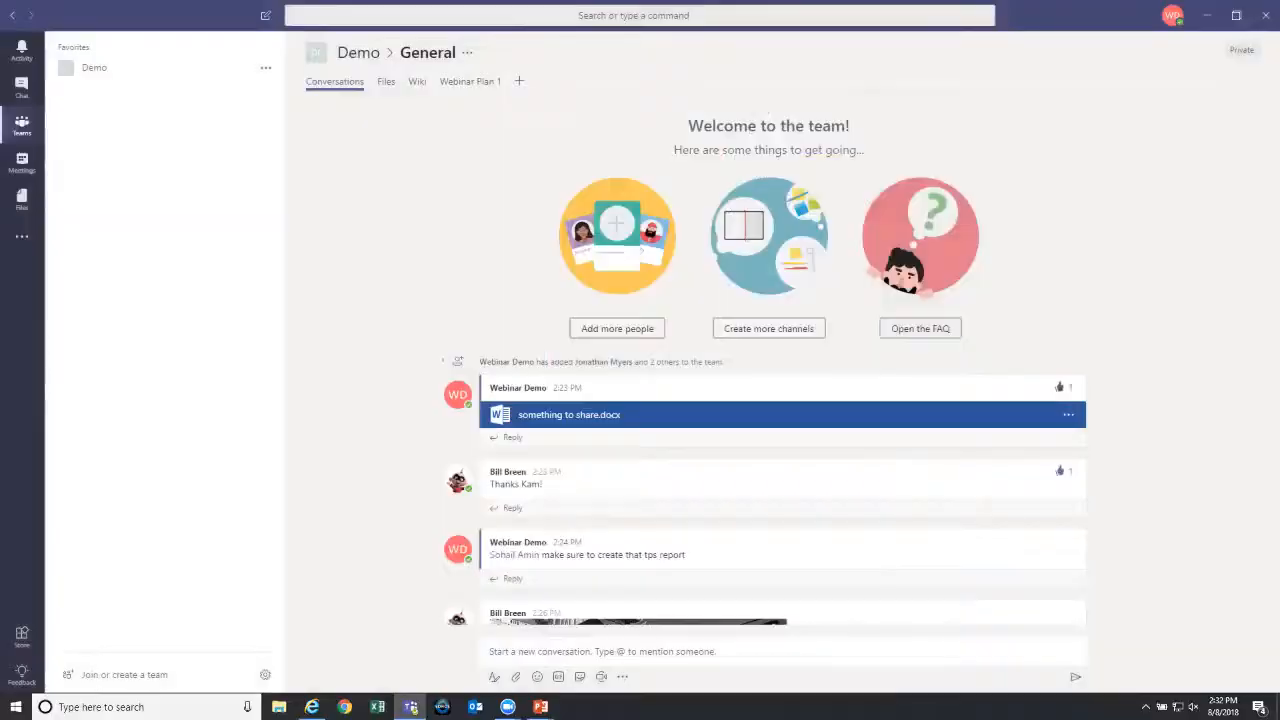
left_click(562, 312)
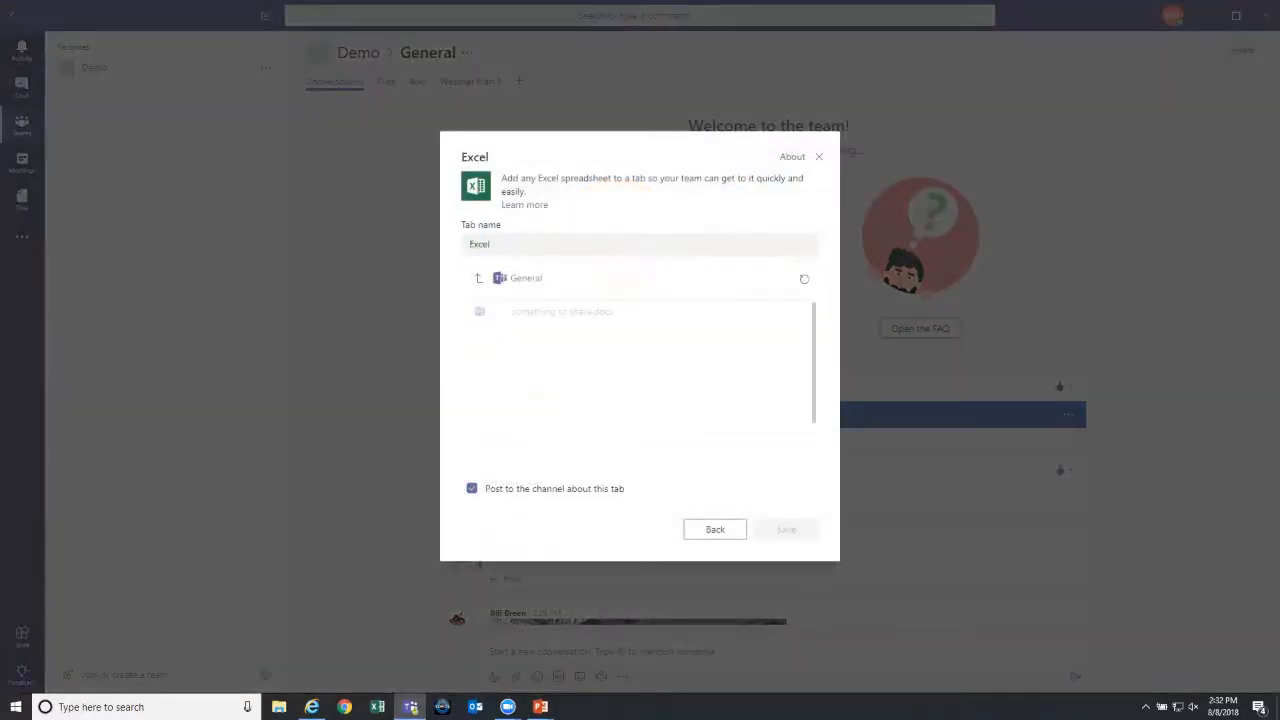
double_click(480, 244)
type("demo please modify ")
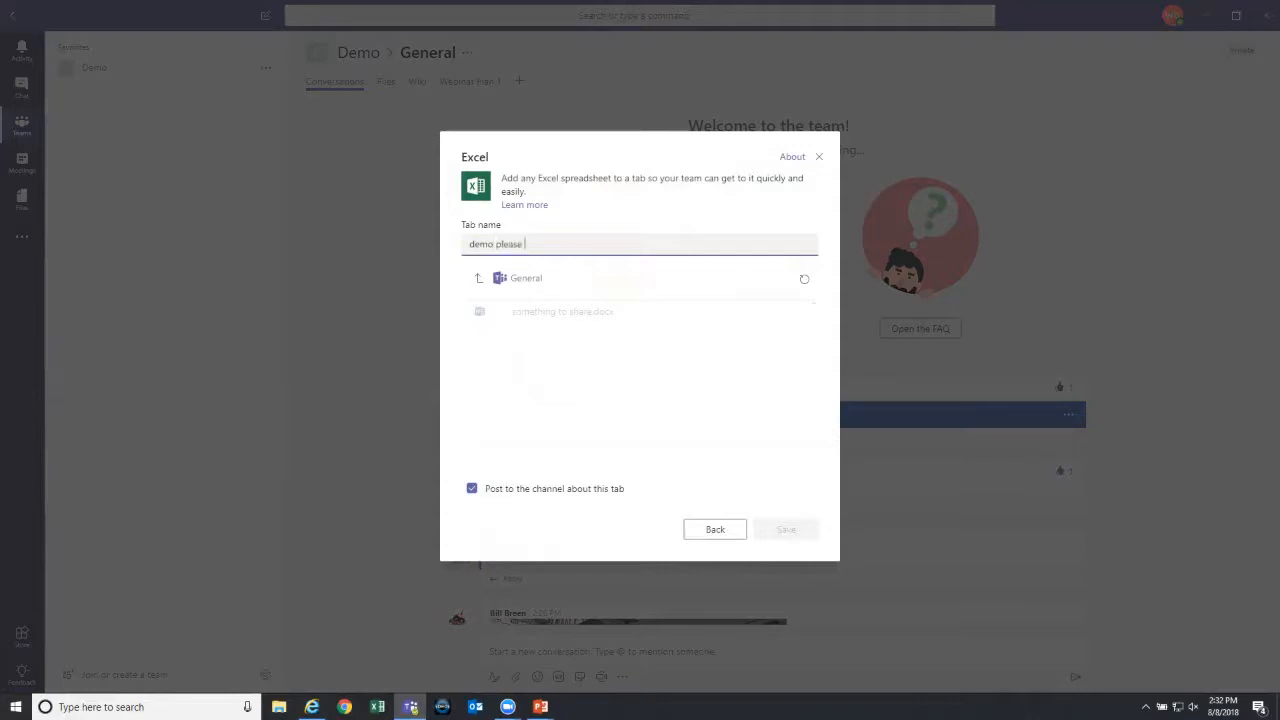
type("this spreadsheet")
left_click(640, 366)
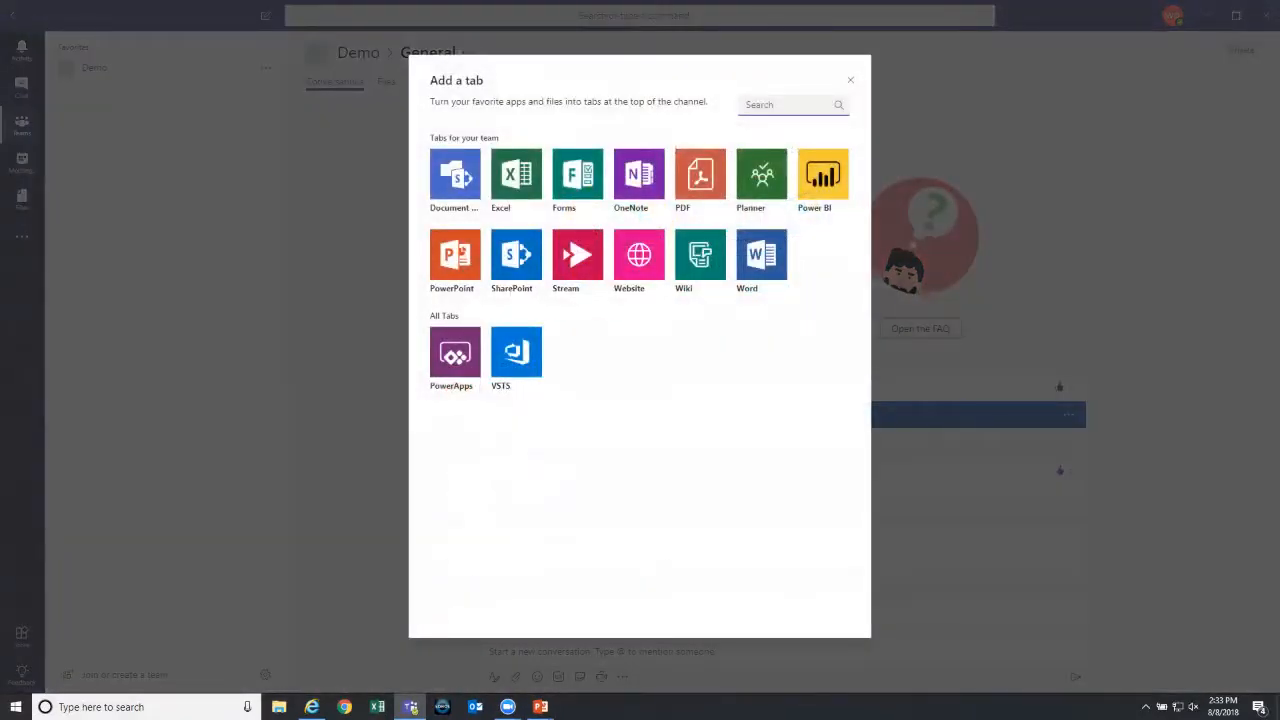
left_click(850, 80)
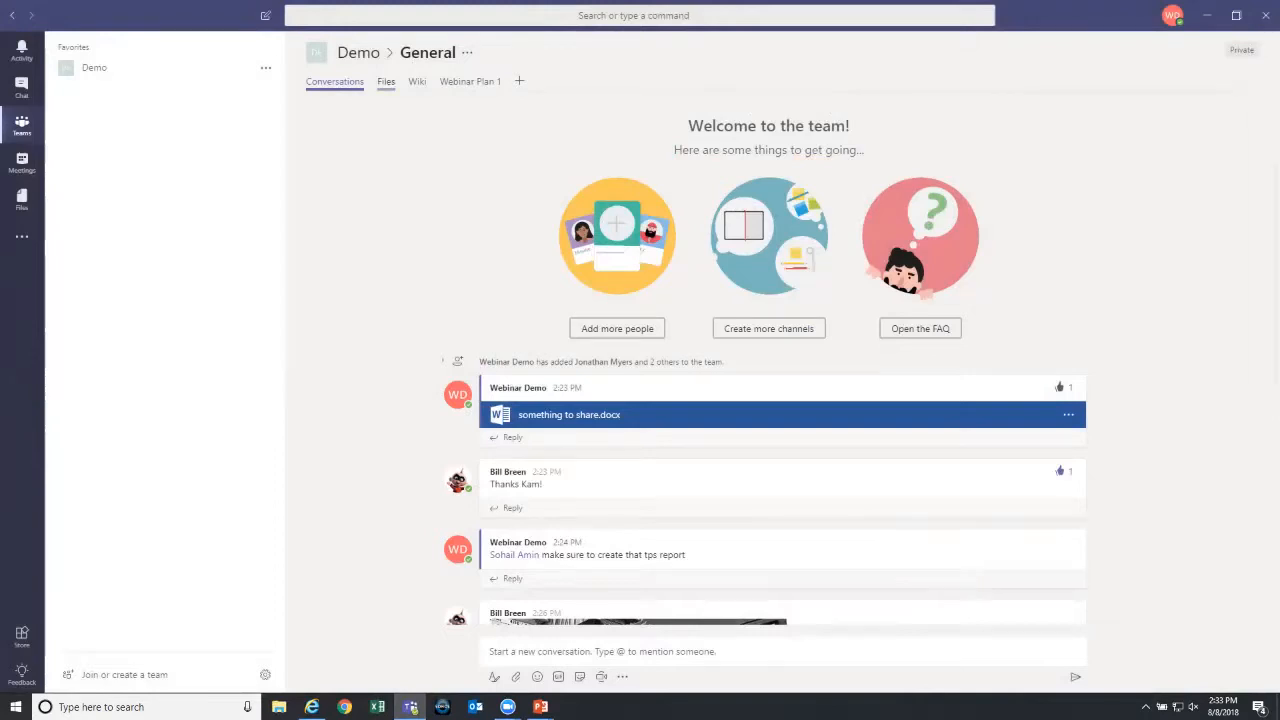
- Create an Excel spreadsheet named "new spreadsheet to share" in the General channel's files
left_click(386, 82)
left_click(338, 140)
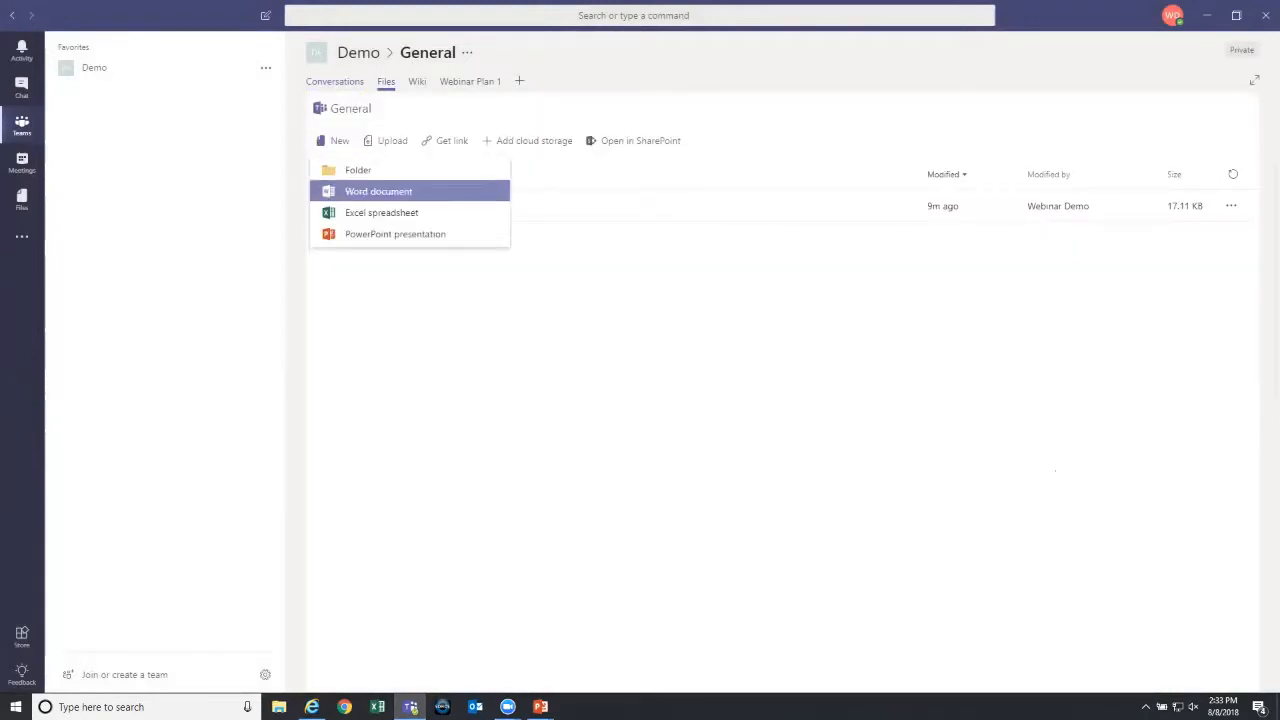
left_click(390, 208)
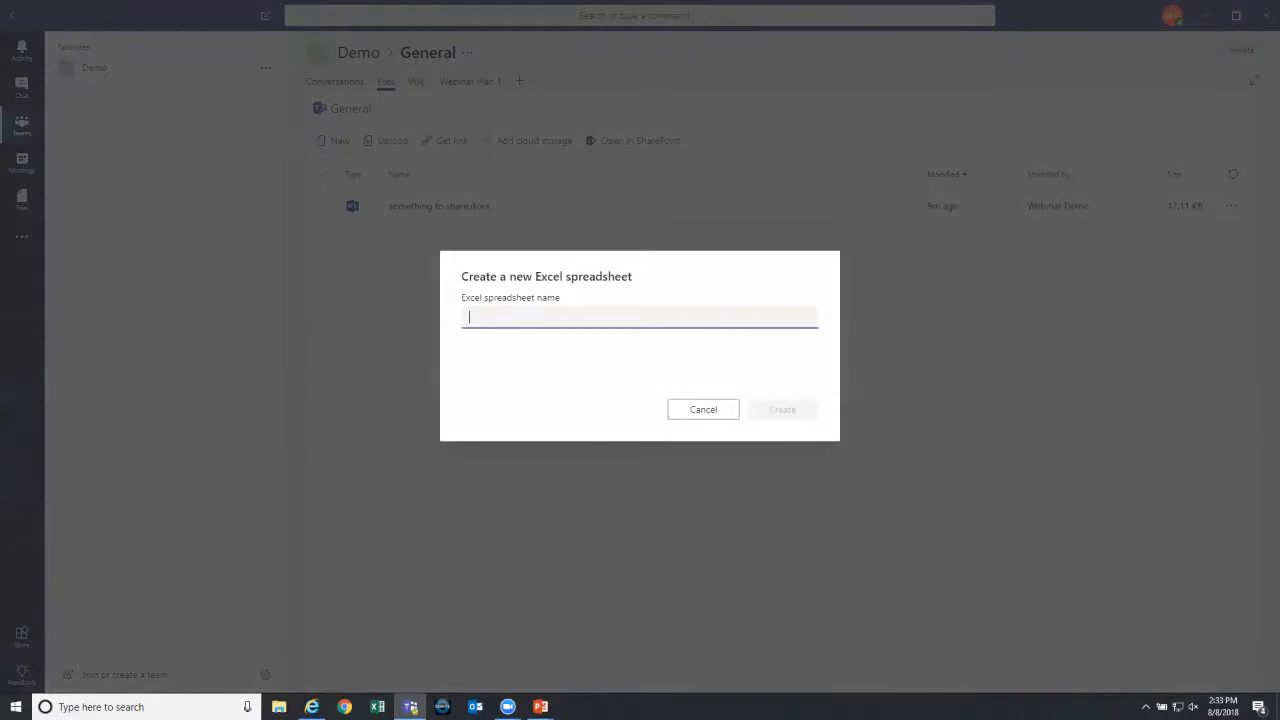
type("new spreadsheet to share")
key("Return")
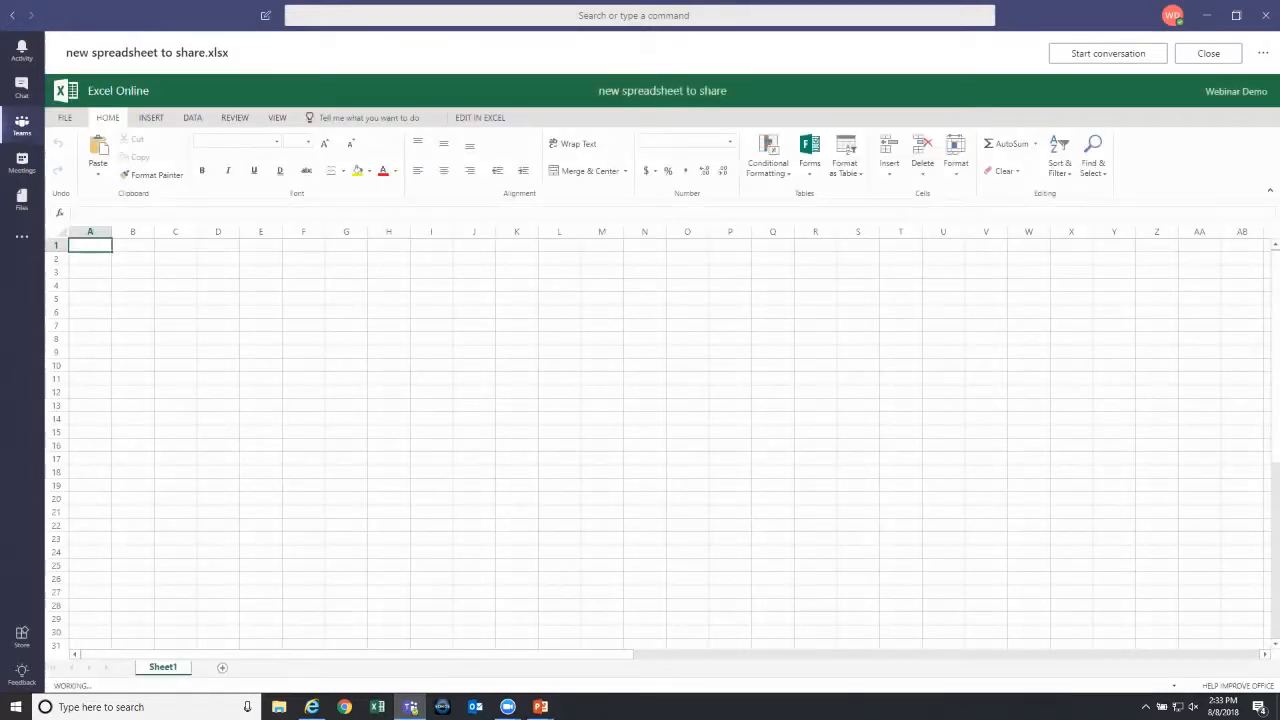
- Enter "update here" in cell H11 and close the spreadsheet
left_click(389, 379)
type("u")
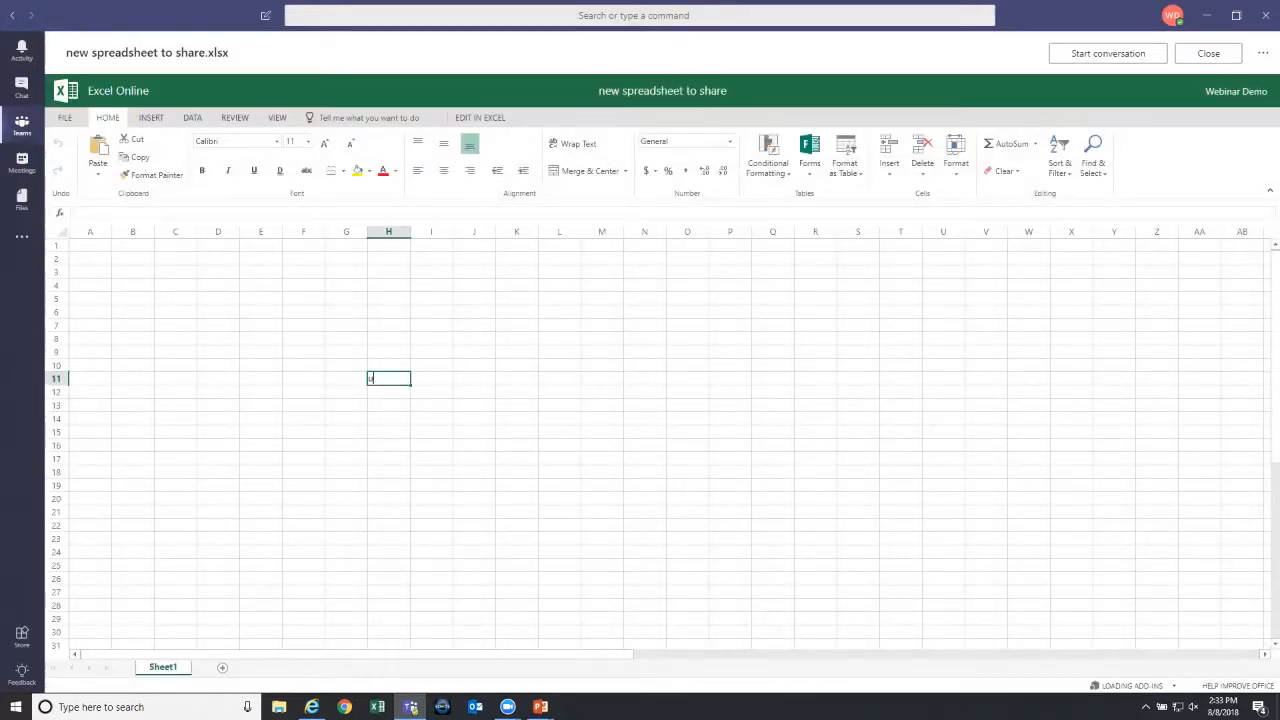
type("pdate here")
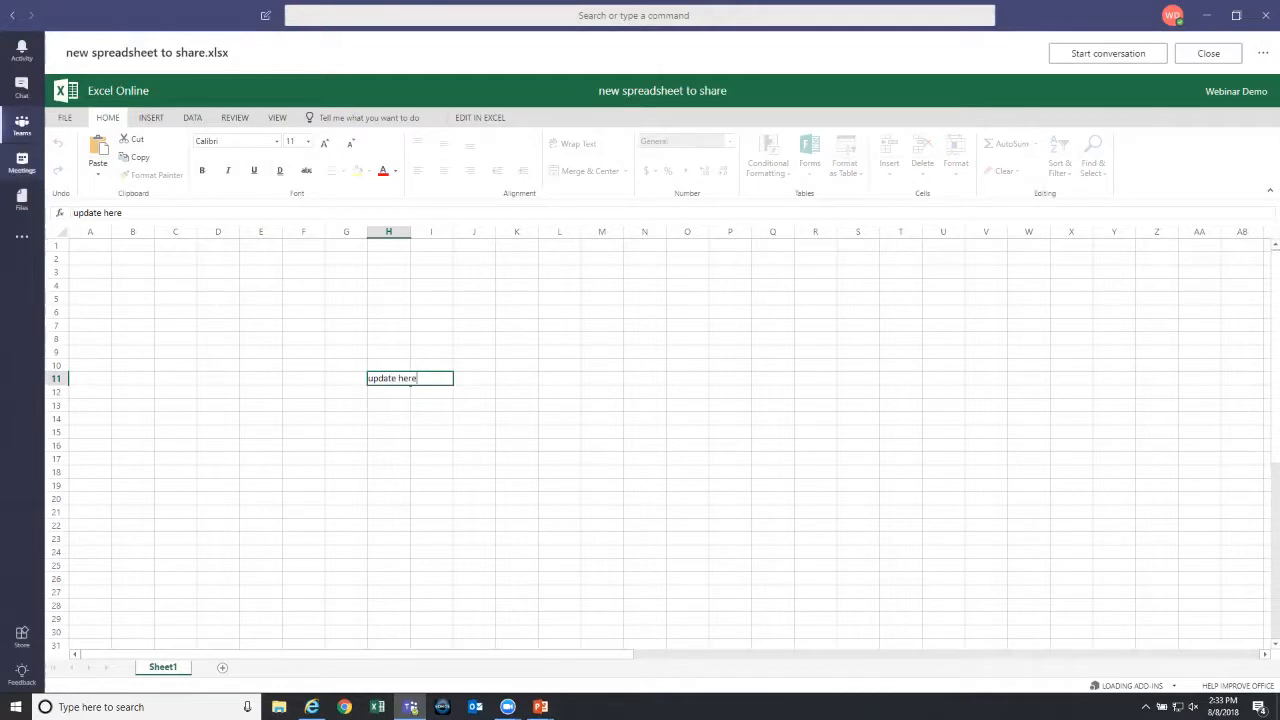
left_click(1208, 53)
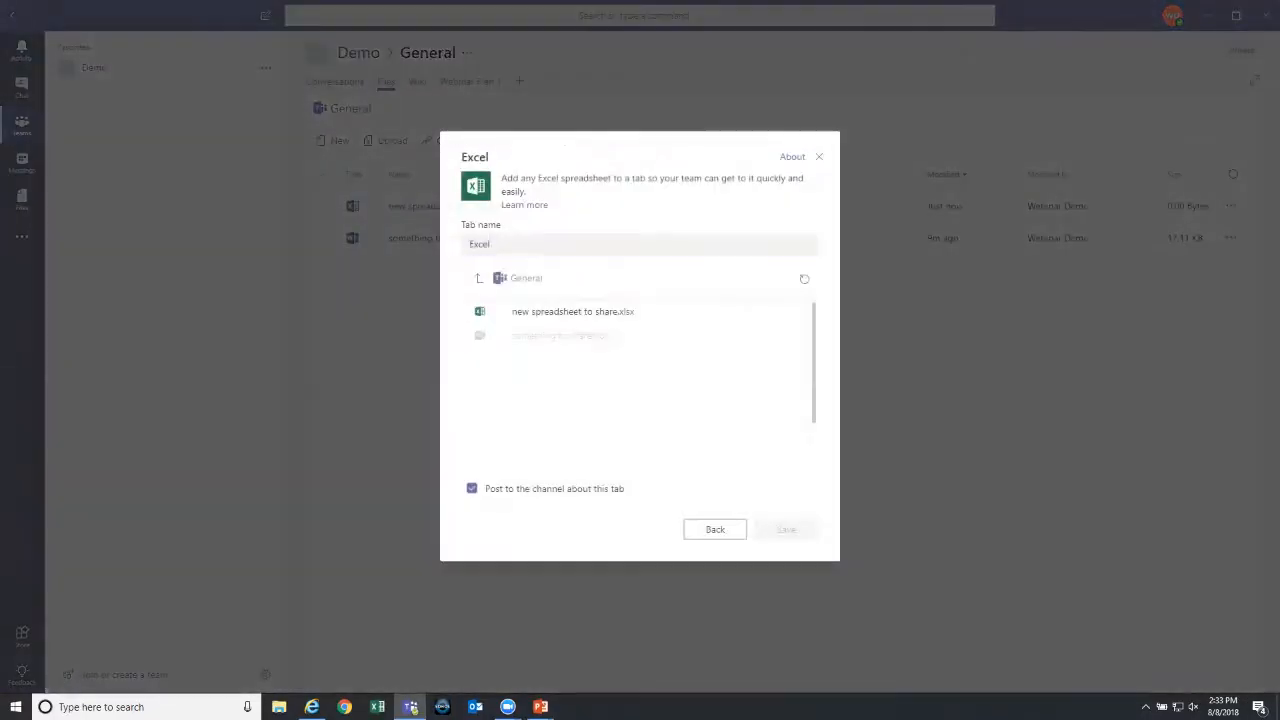
- Add an Excel tab named "Demo Spreadsheet" to the General channel, based on new spreadsheet to share.xlsx
left_click(573, 312)
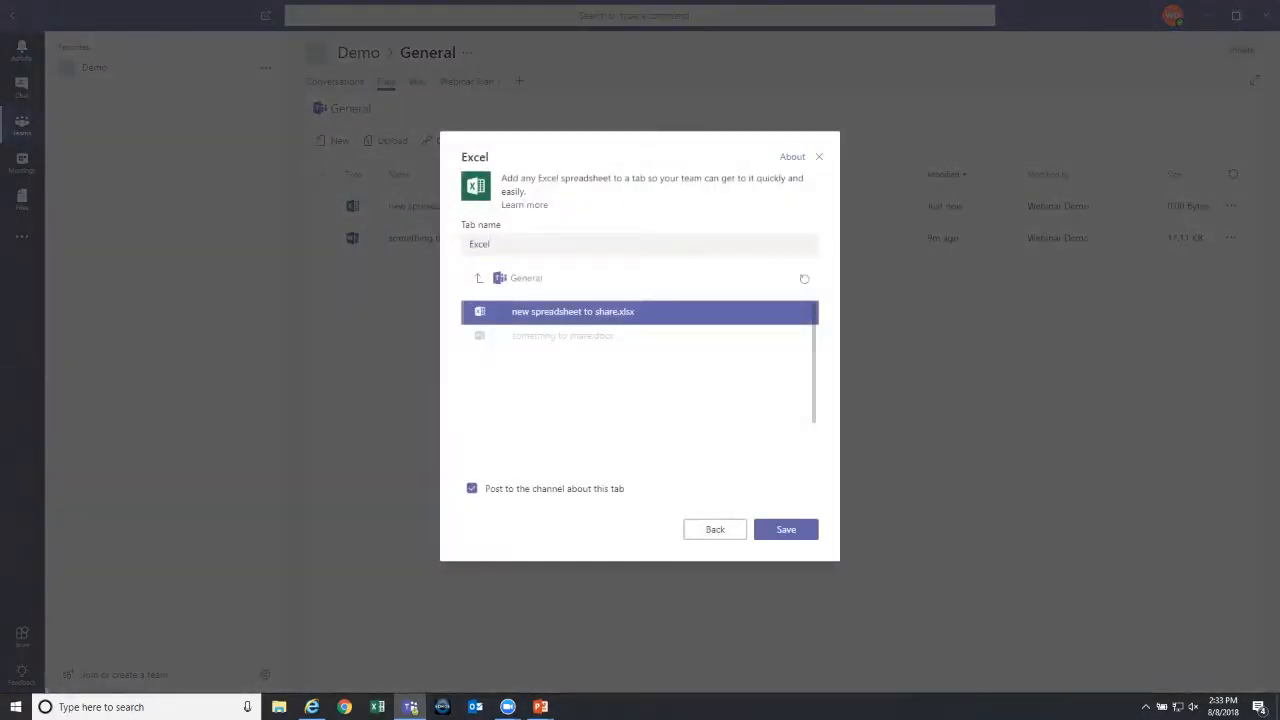
double_click(480, 244)
type("Demo Spri")
type("adsheet")
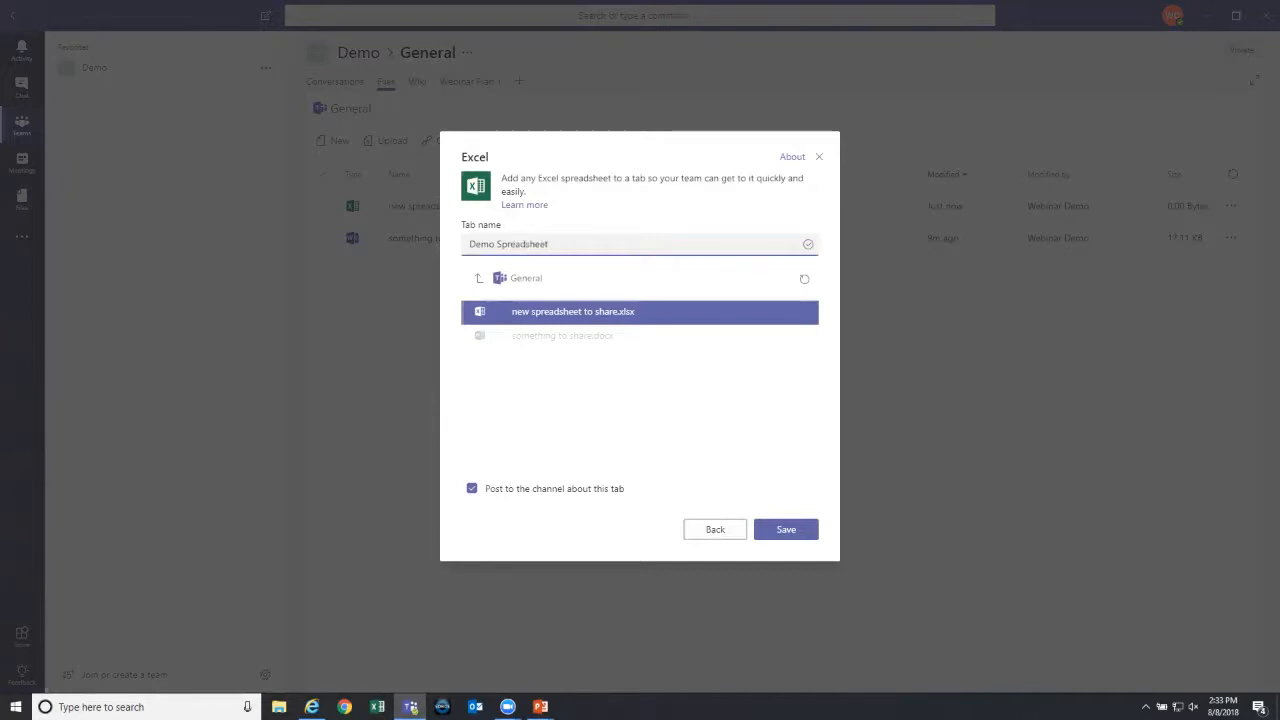
left_click(786, 530)
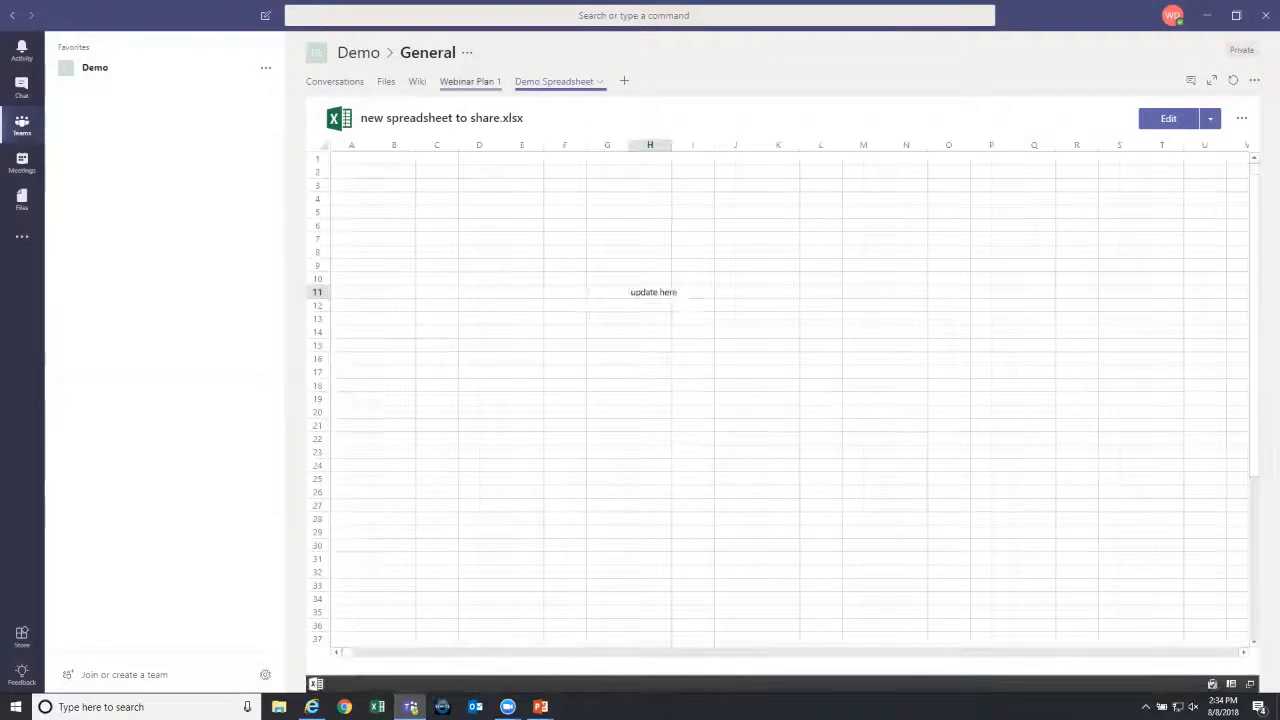
- View the Webinar Plan 1 board, return to the Demo Spreadsheet tab and look at the spreadsheet's editing options
left_click(470, 82)
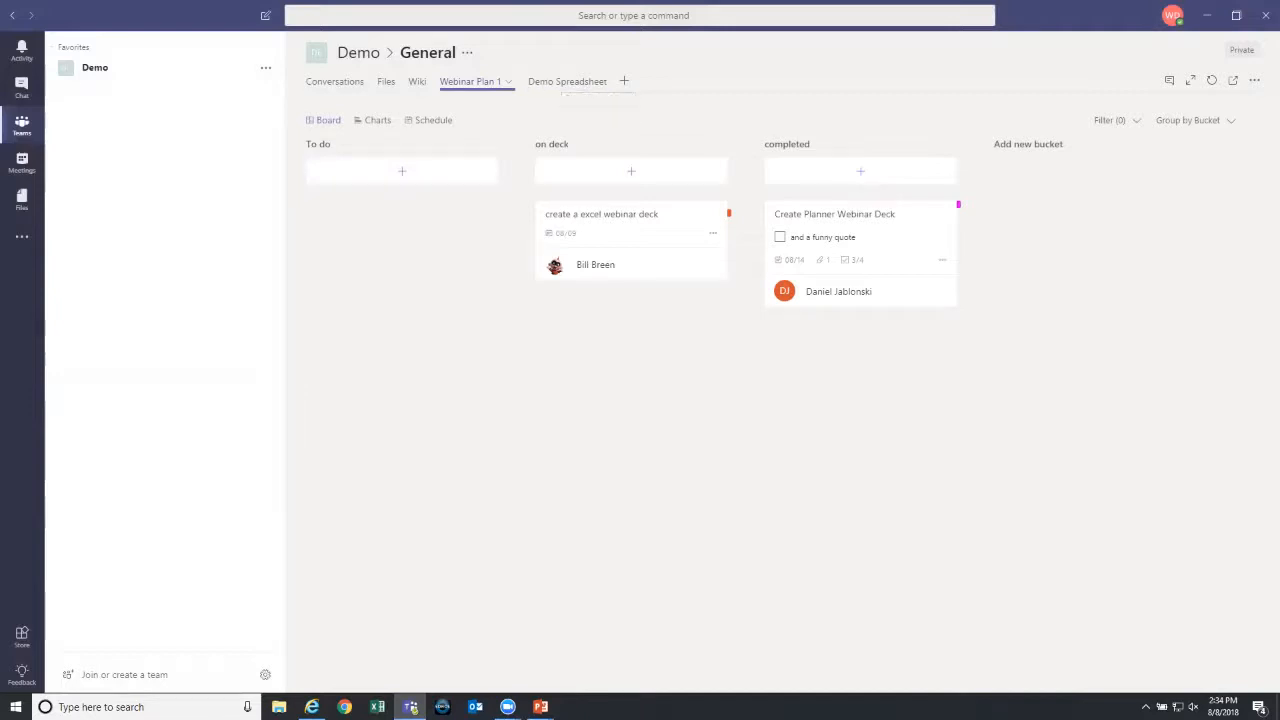
left_click(567, 81)
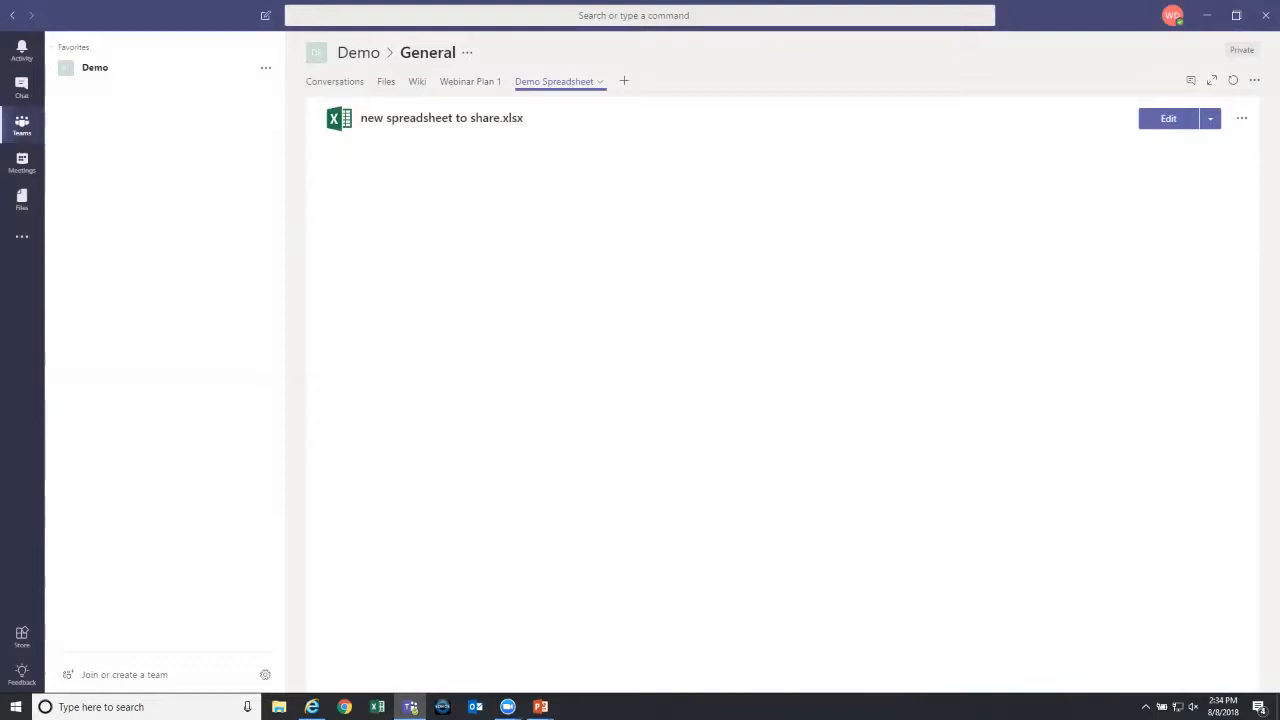
left_click(1210, 118)
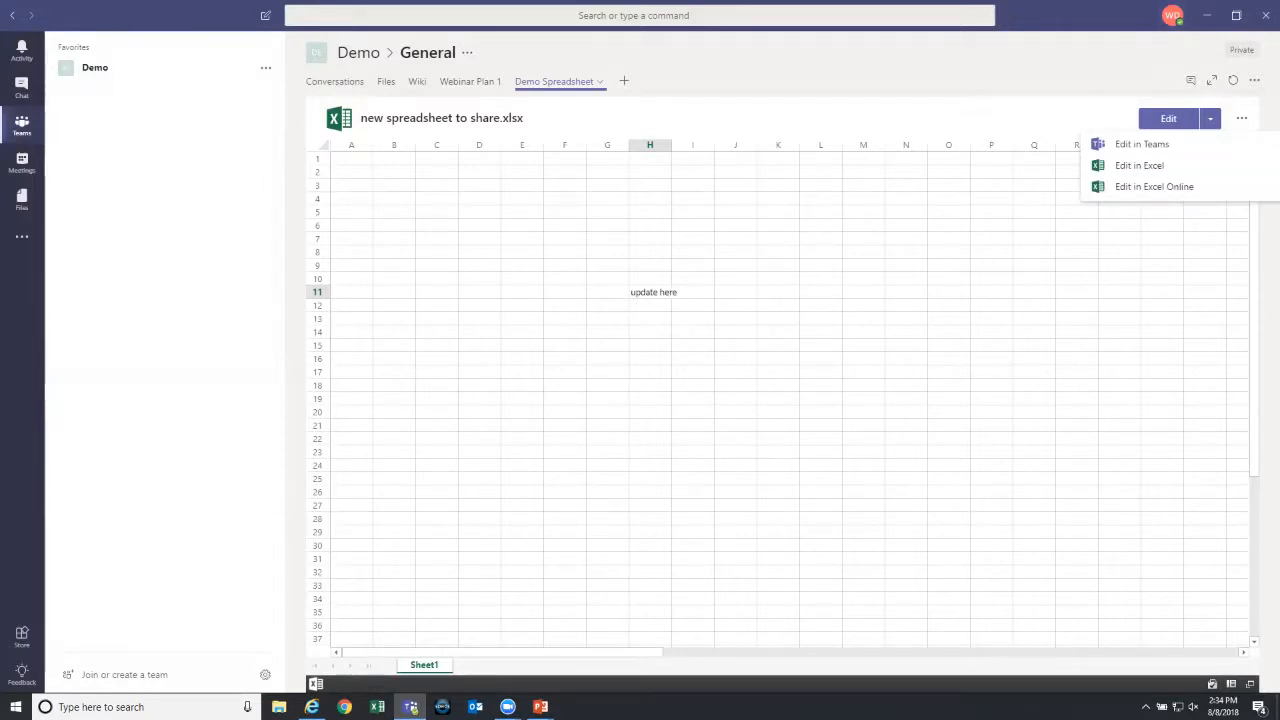
- Open the Demo Spreadsheet tab's conversation and post a message asking a teammate to "please update column c row 12"
left_click(1191, 81)
left_click(1191, 81)
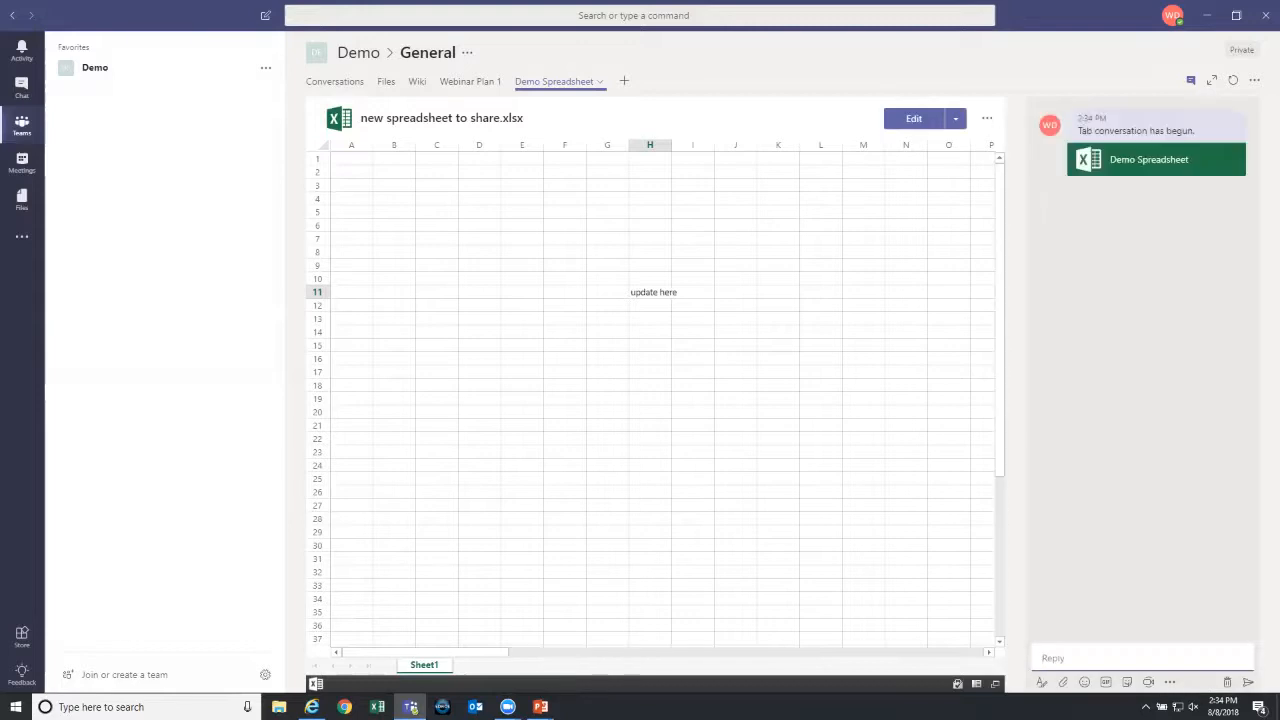
type("bill please ")
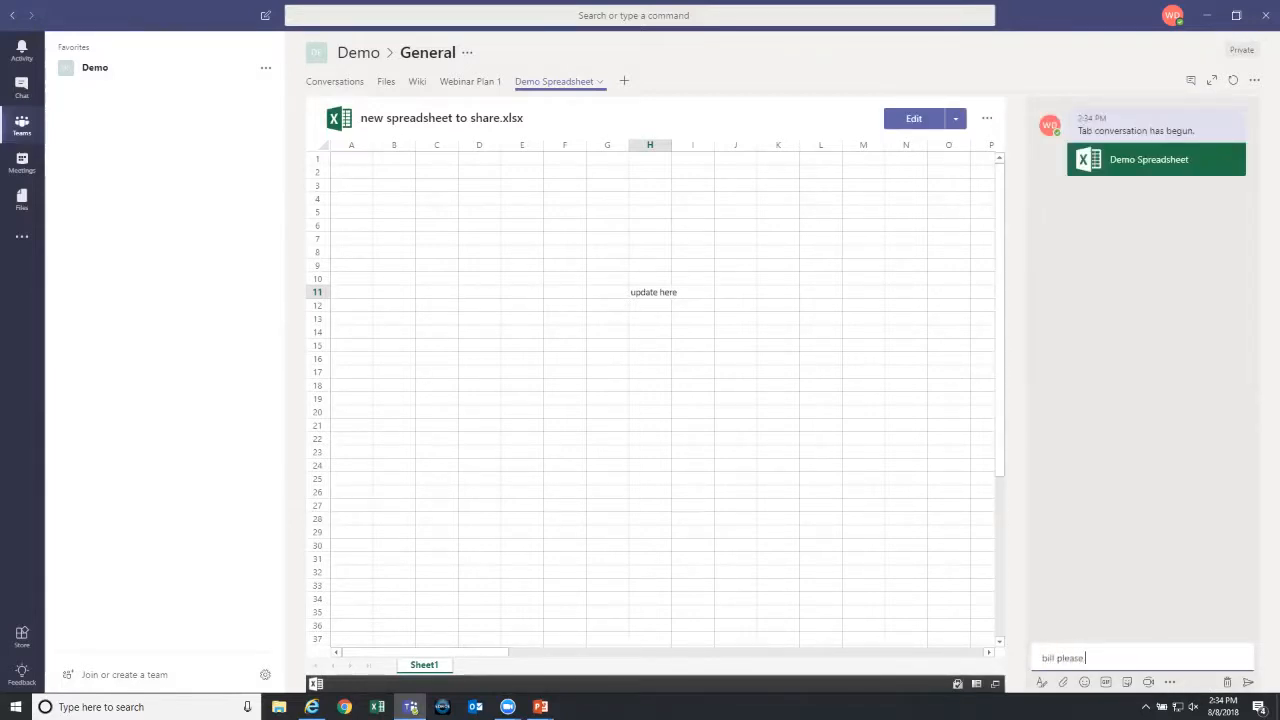
type("update column c row 12")
key("Return")
type("@bill")
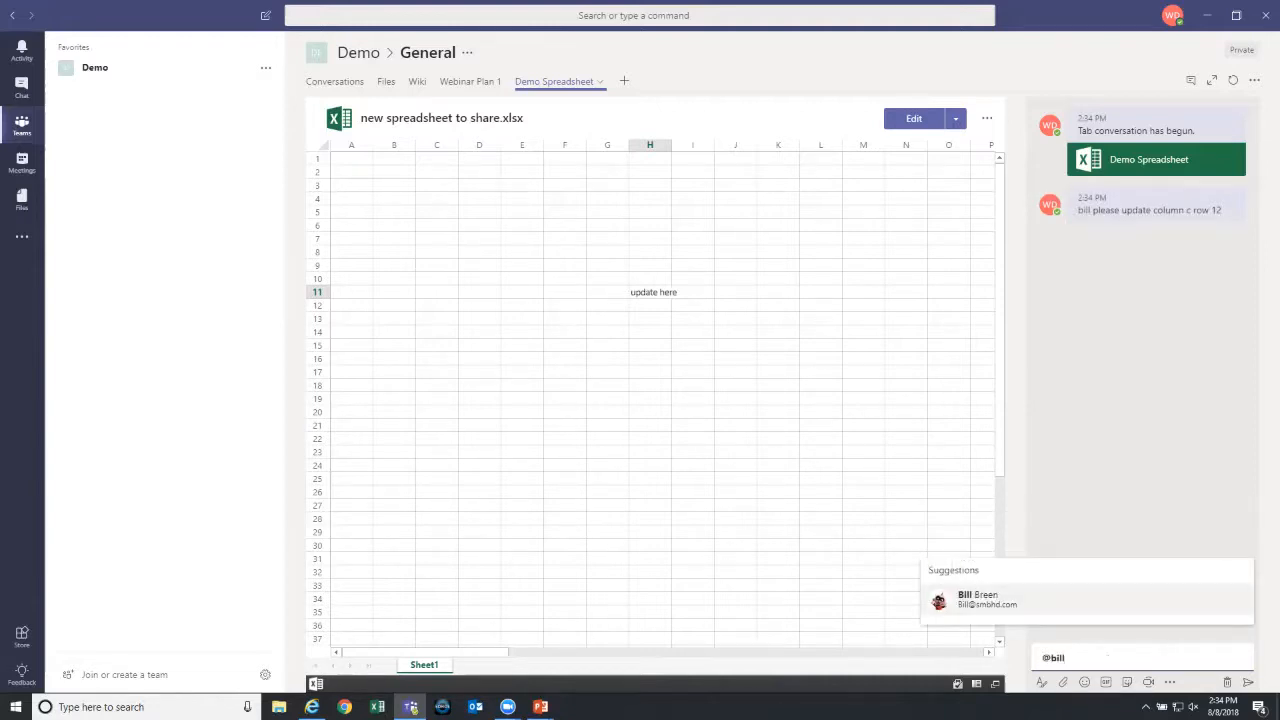
key("Return")
type("please update")
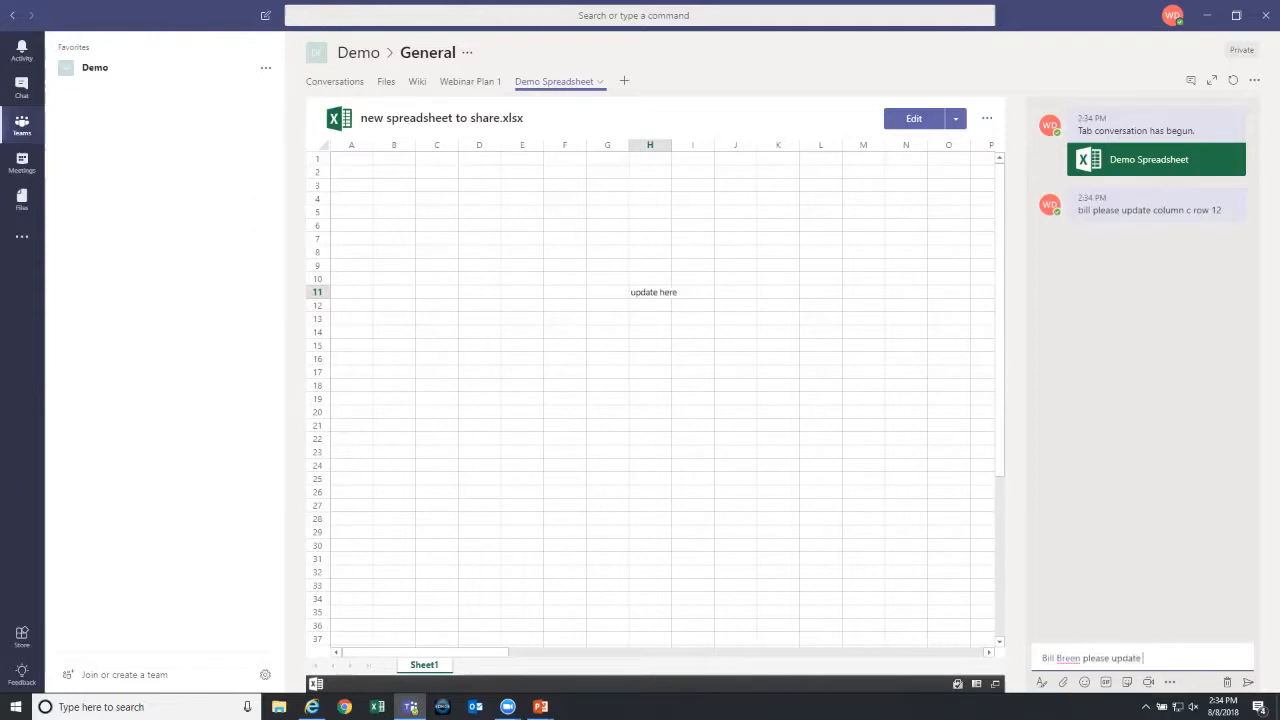
type(" c row 12")
key("Return")
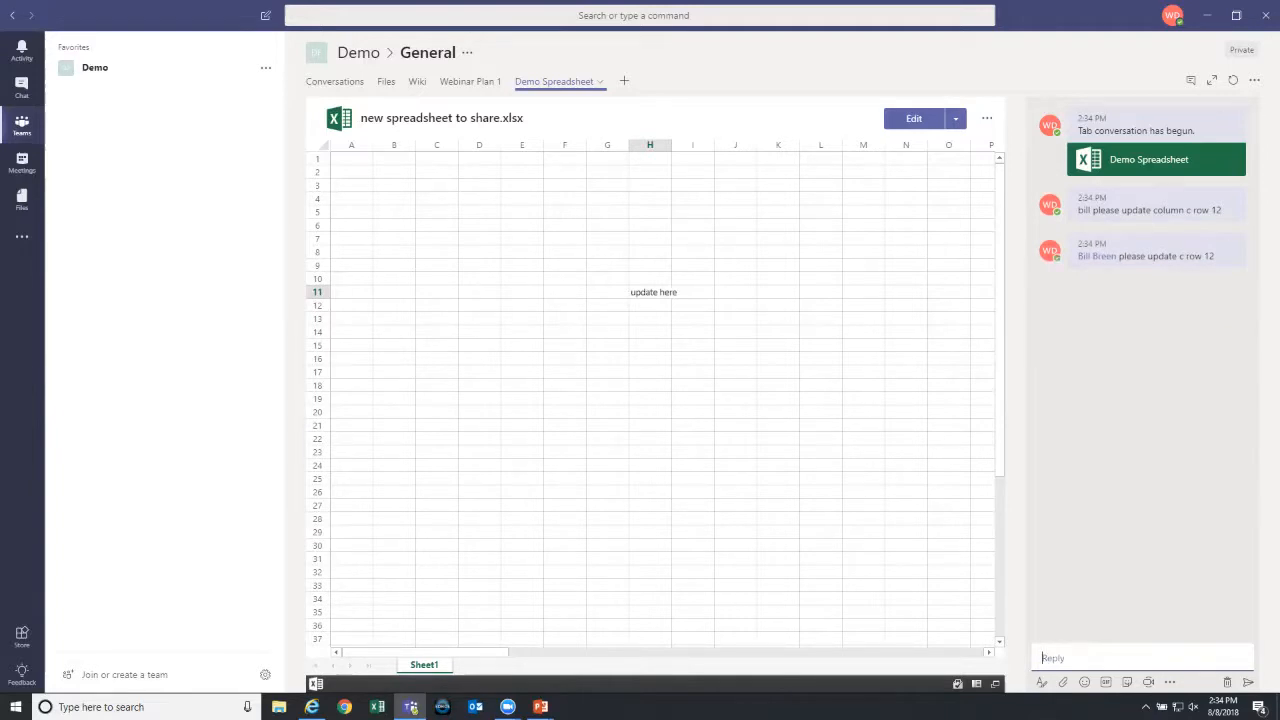
- Look at the Demo Spreadsheet tab's additional options and expand the tab to full view
left_click(1099, 257)
left_click(1254, 80)
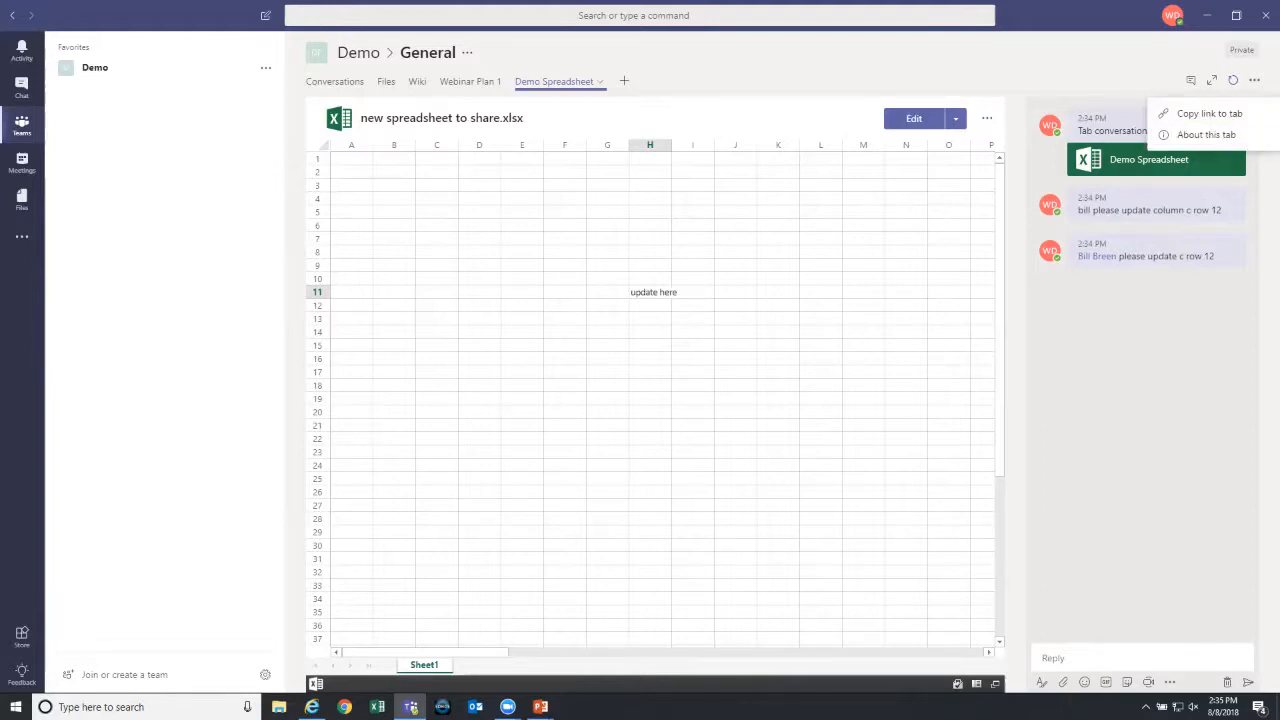
left_click(1150, 330)
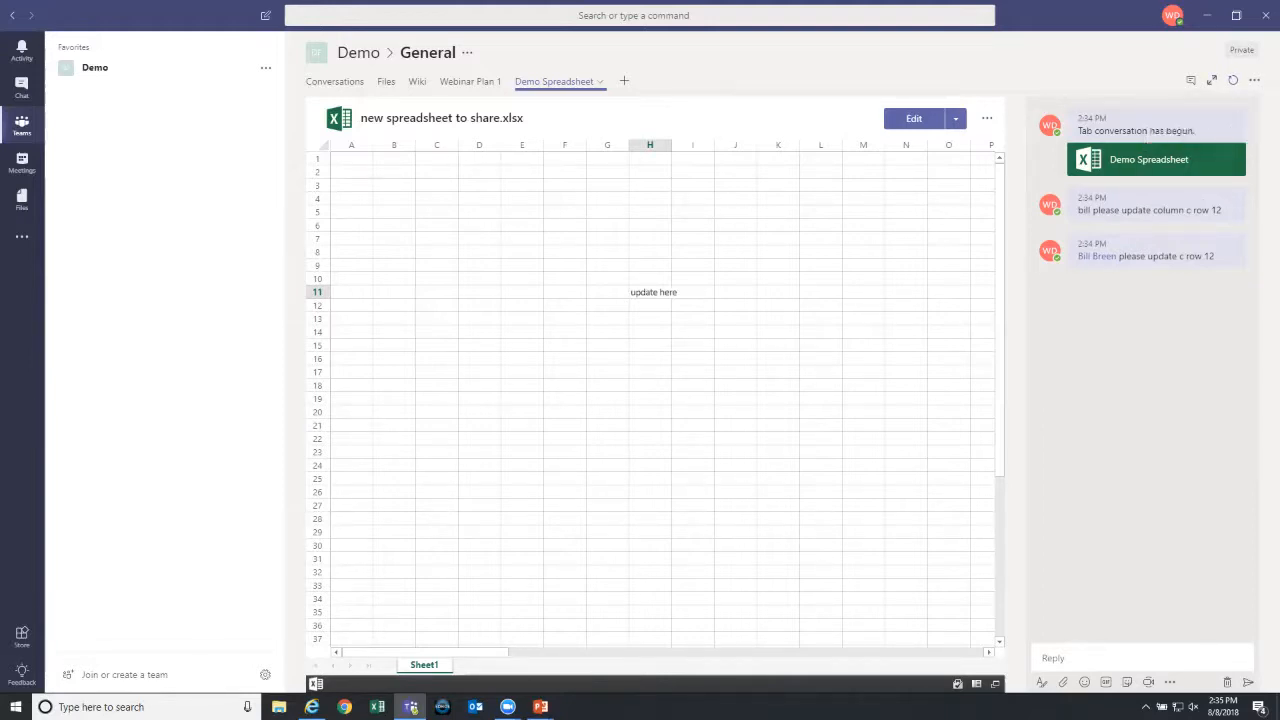
left_click(1212, 80)
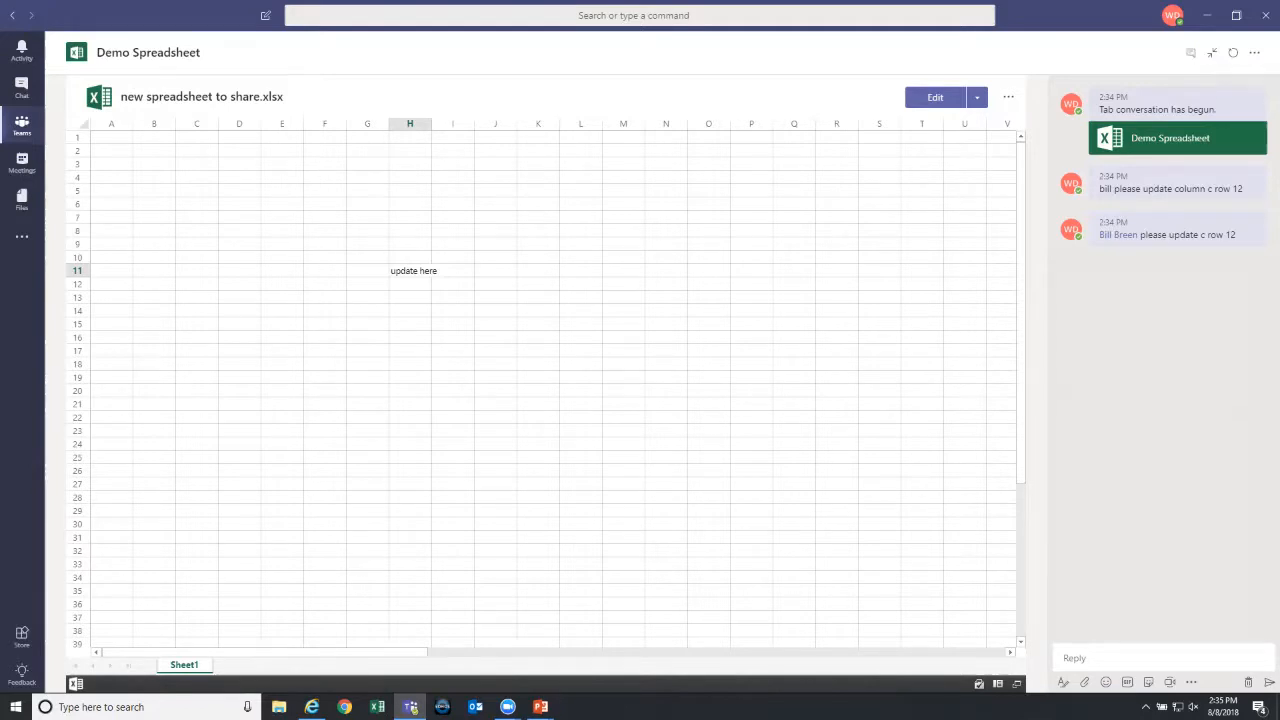
left_click(709, 311)
left_click(709, 284)
left_click(751, 230)
left_click(794, 337)
left_click(922, 310)
left_click(794, 230)
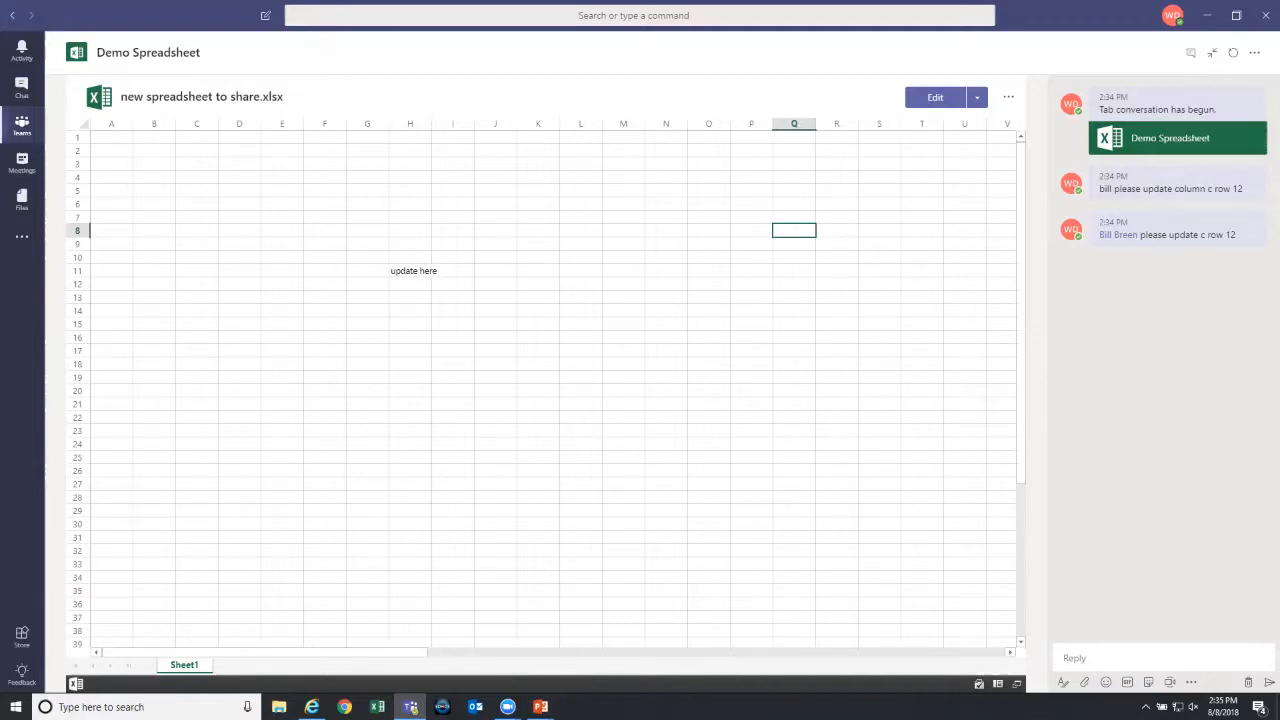
left_click(495, 297)
left_click(538, 430)
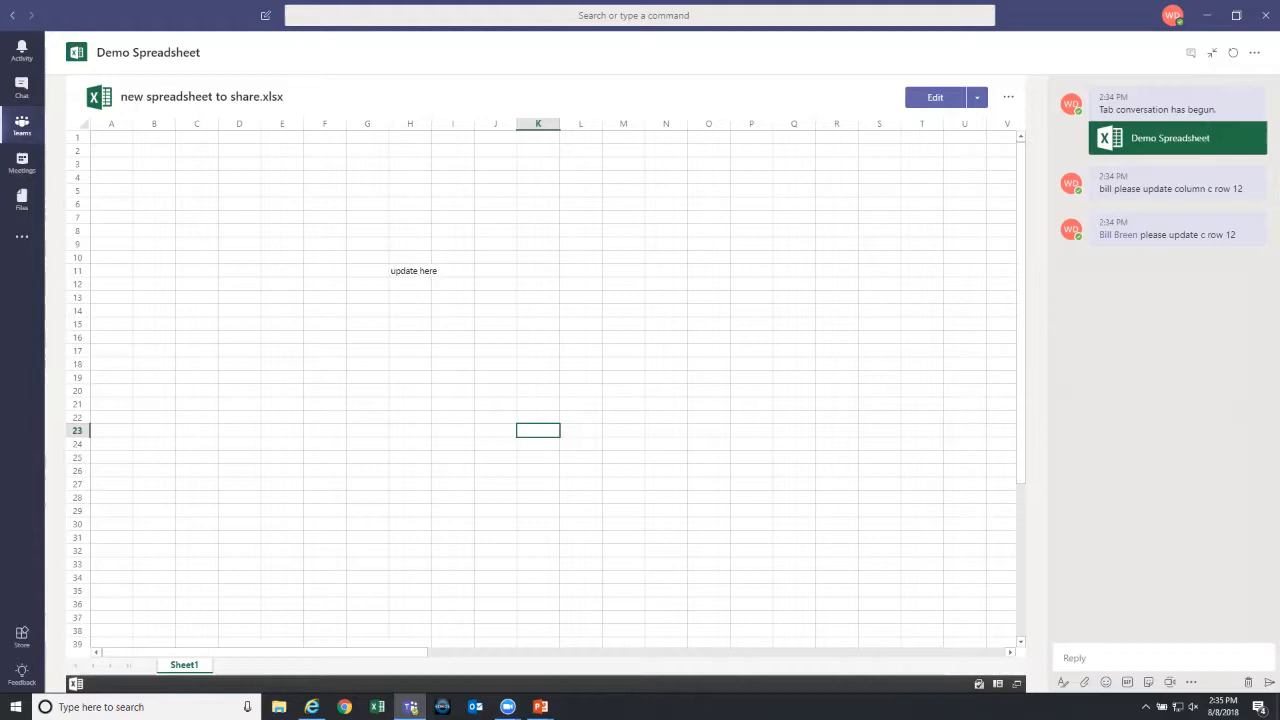
- Post a cat GIF and a separate emoji reply in the Demo Spreadsheet tab's conversation
left_click(1127, 682)
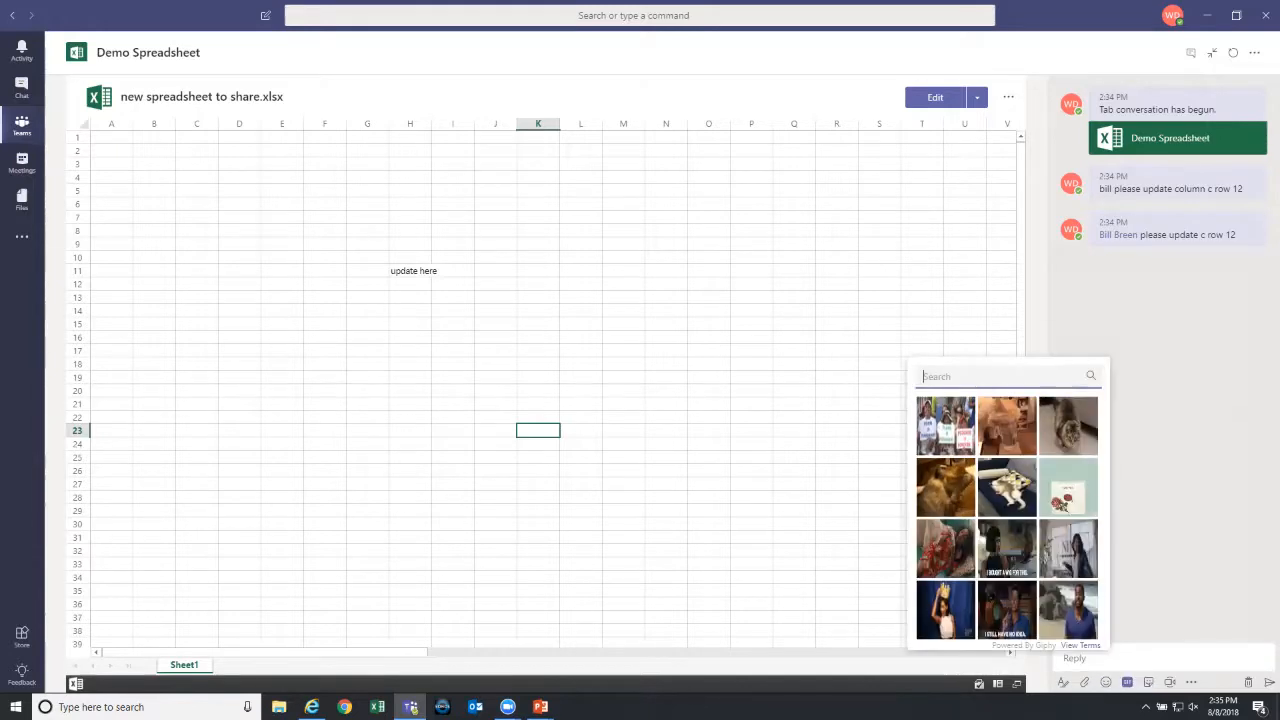
key("Escape")
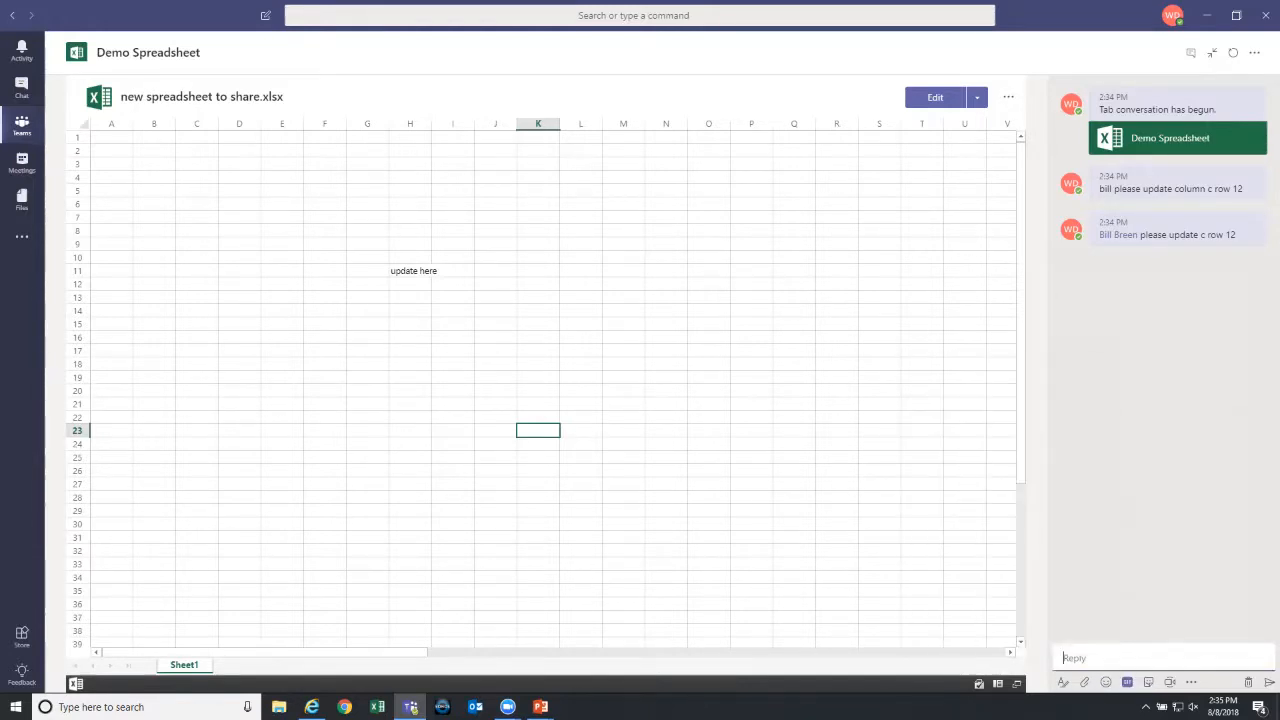
key("Return")
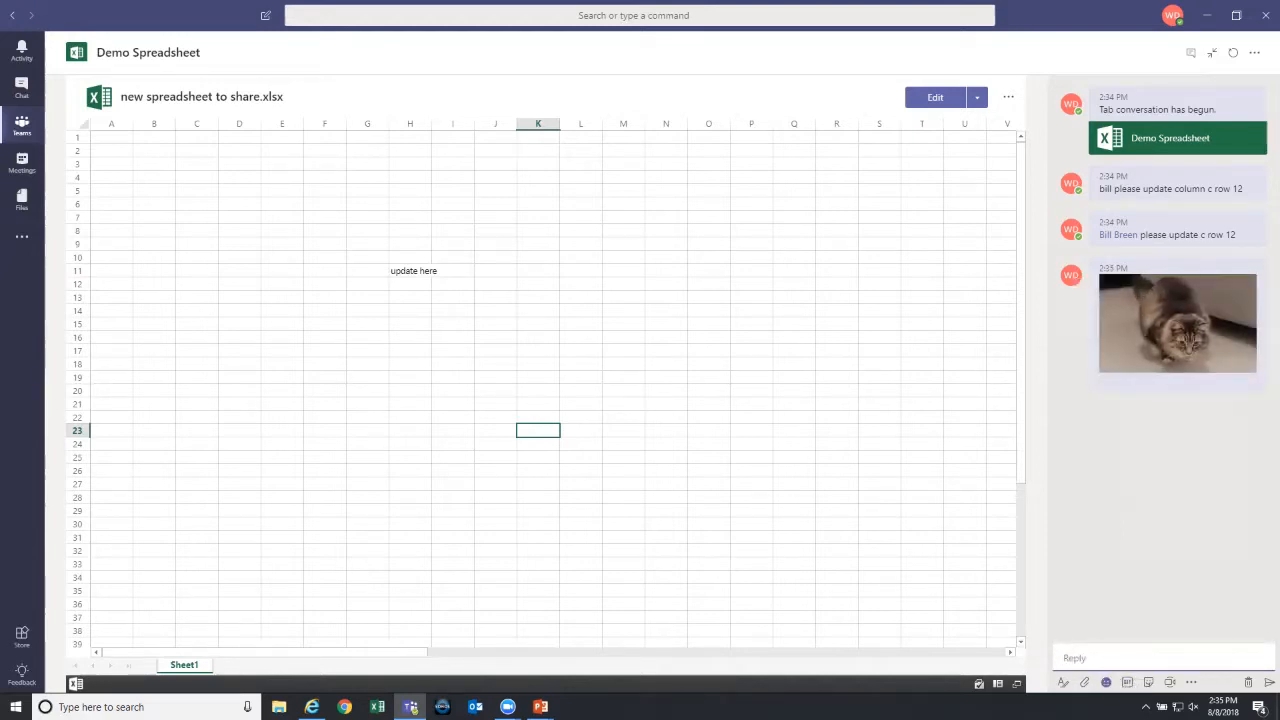
left_click(1106, 682)
left_click(997, 588)
key("Return")
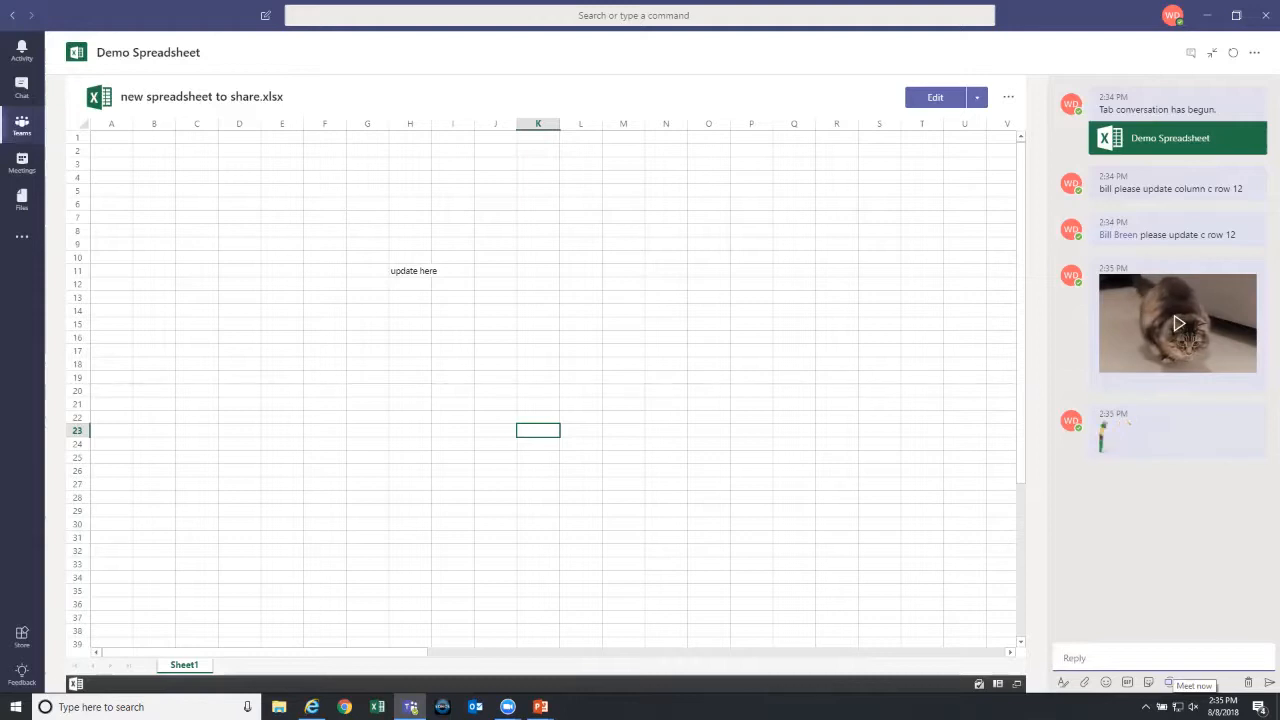
- Look at the suggested apps and the file attachment sources available for a reply in the Demo Spreadsheet conversation
left_click(1191, 682)
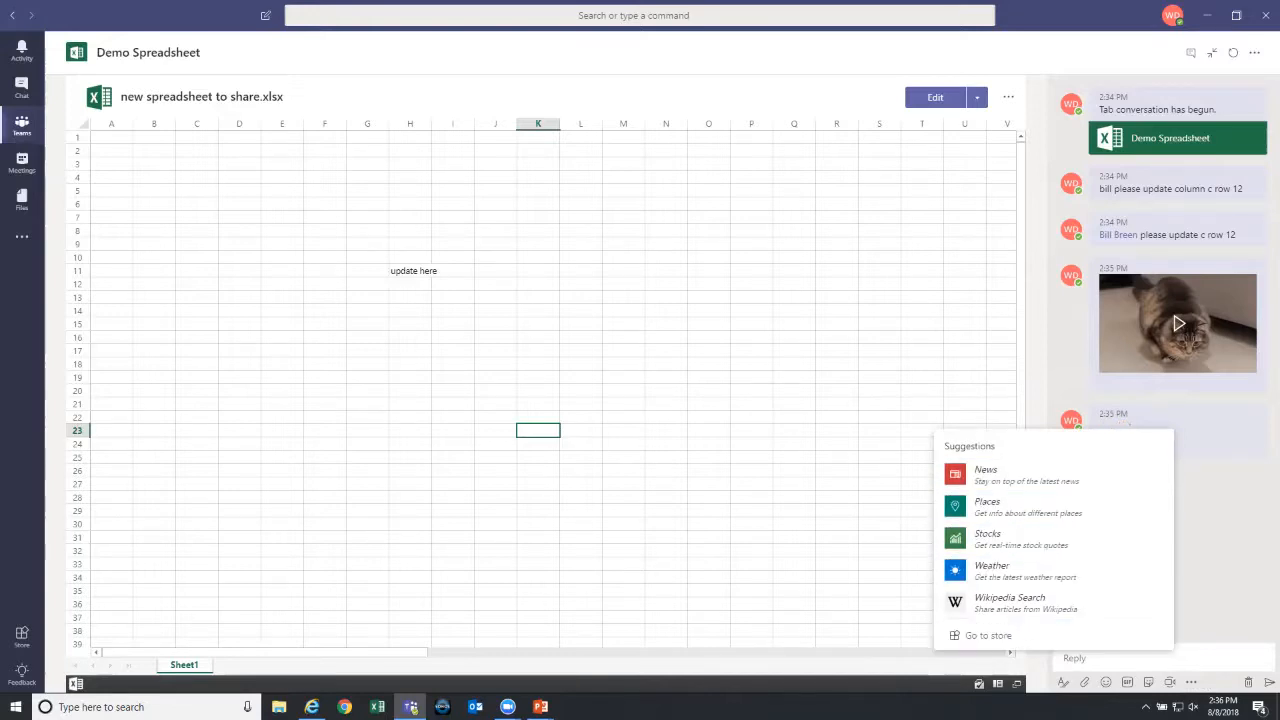
left_click(1226, 588)
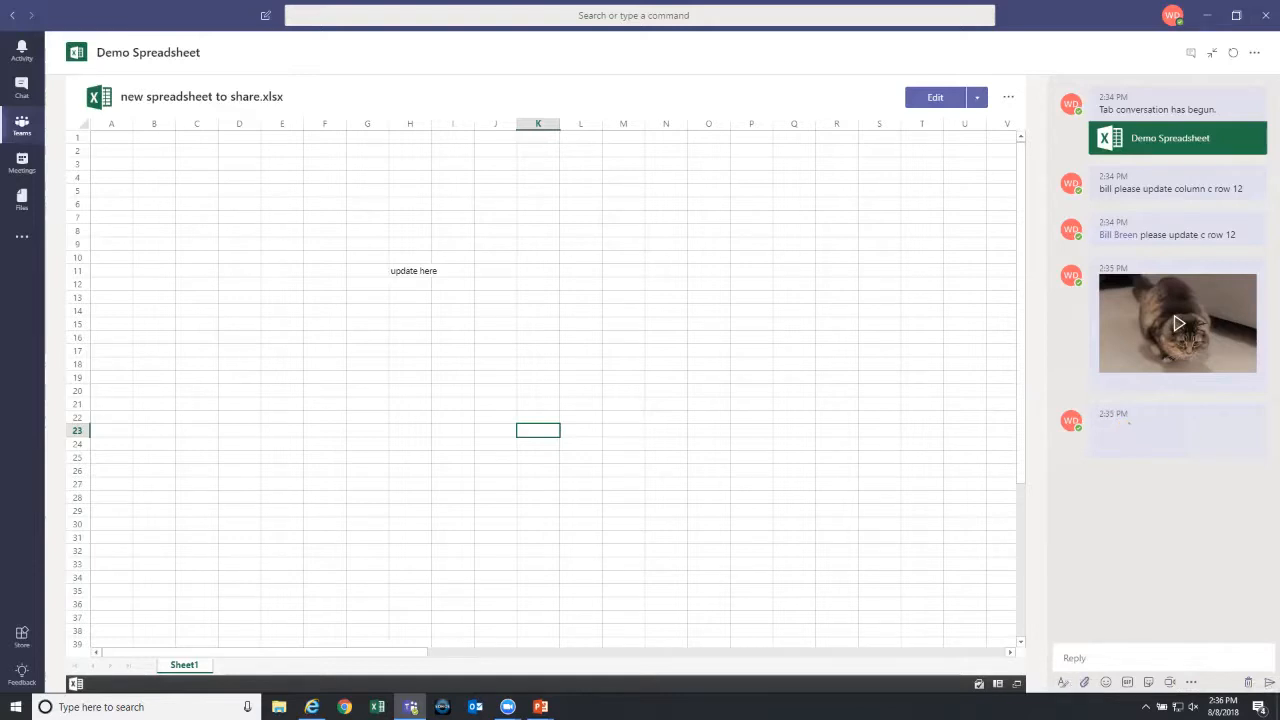
left_click(1084, 682)
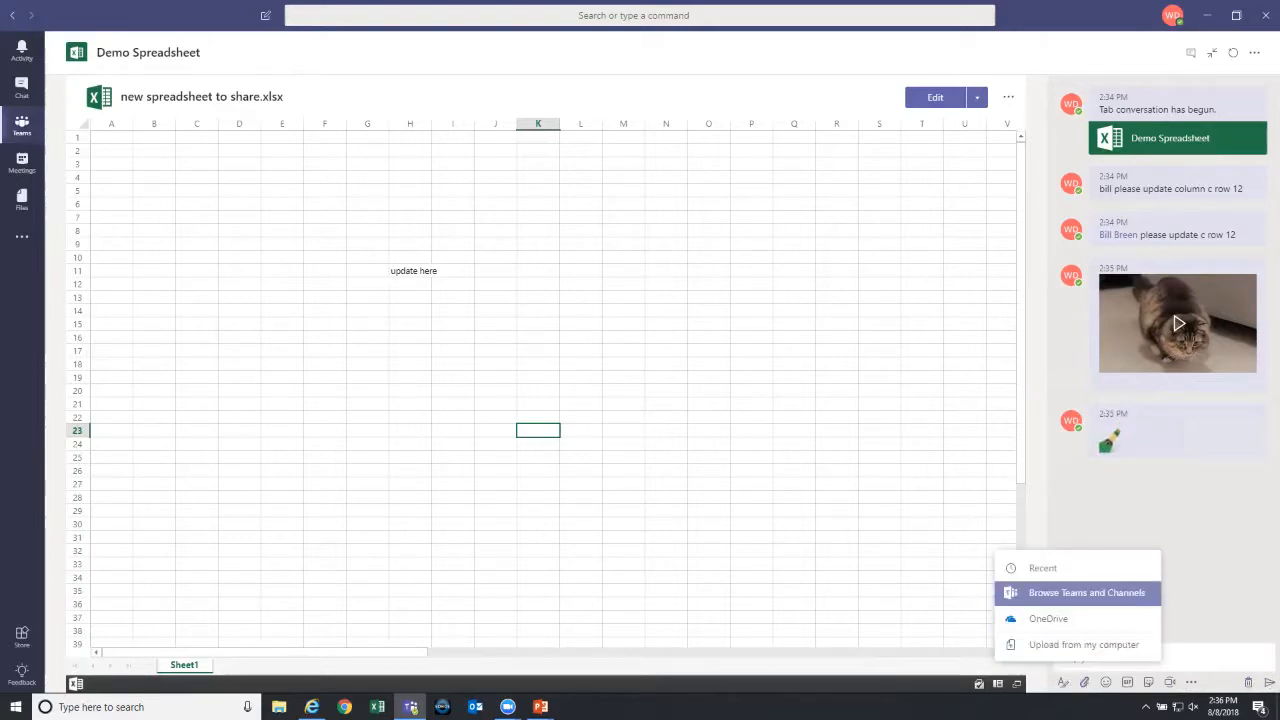
key("Escape")
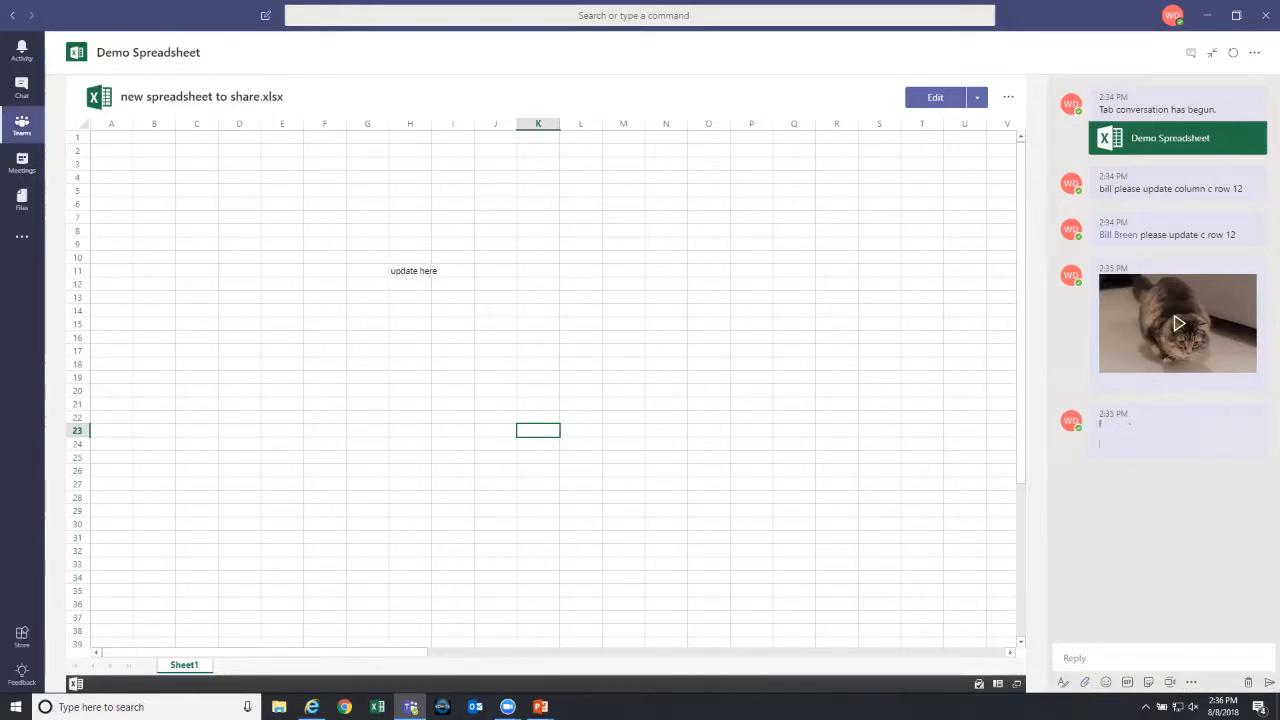
- Review the Demo team's General channel conversations and expand the replies under the Demo Spreadsheet thread
left_click(22, 125)
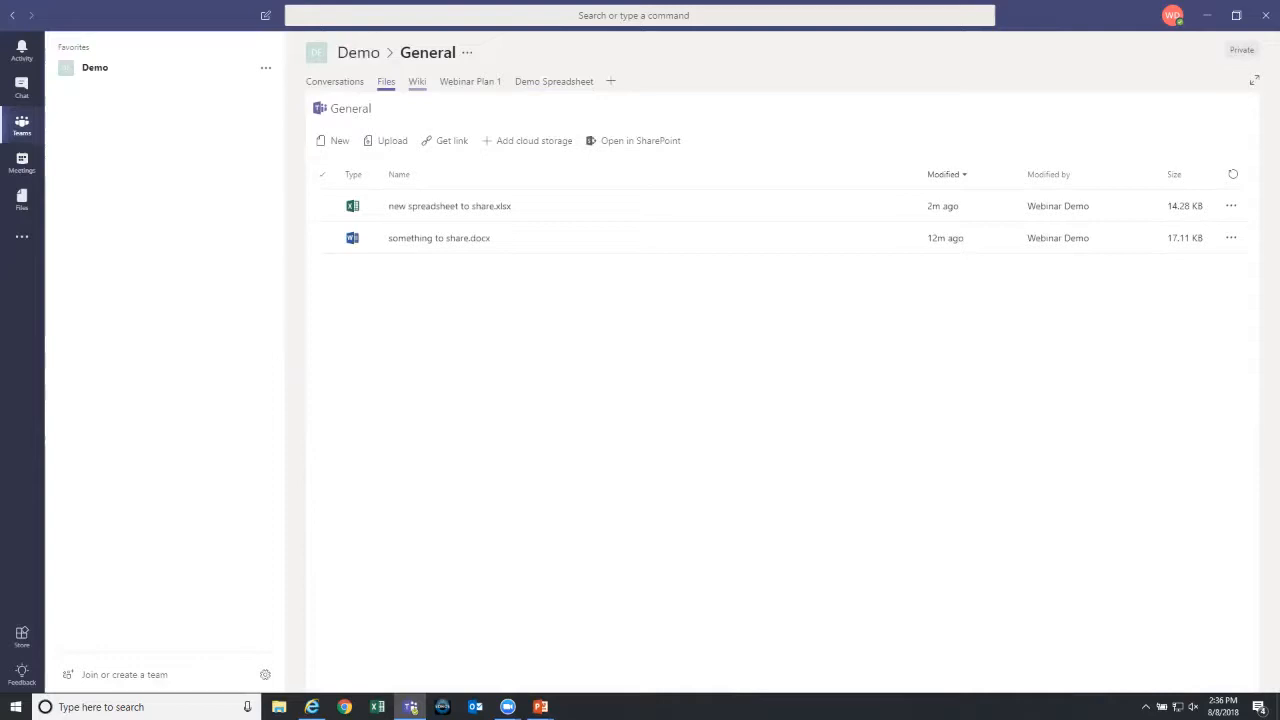
left_click(334, 81)
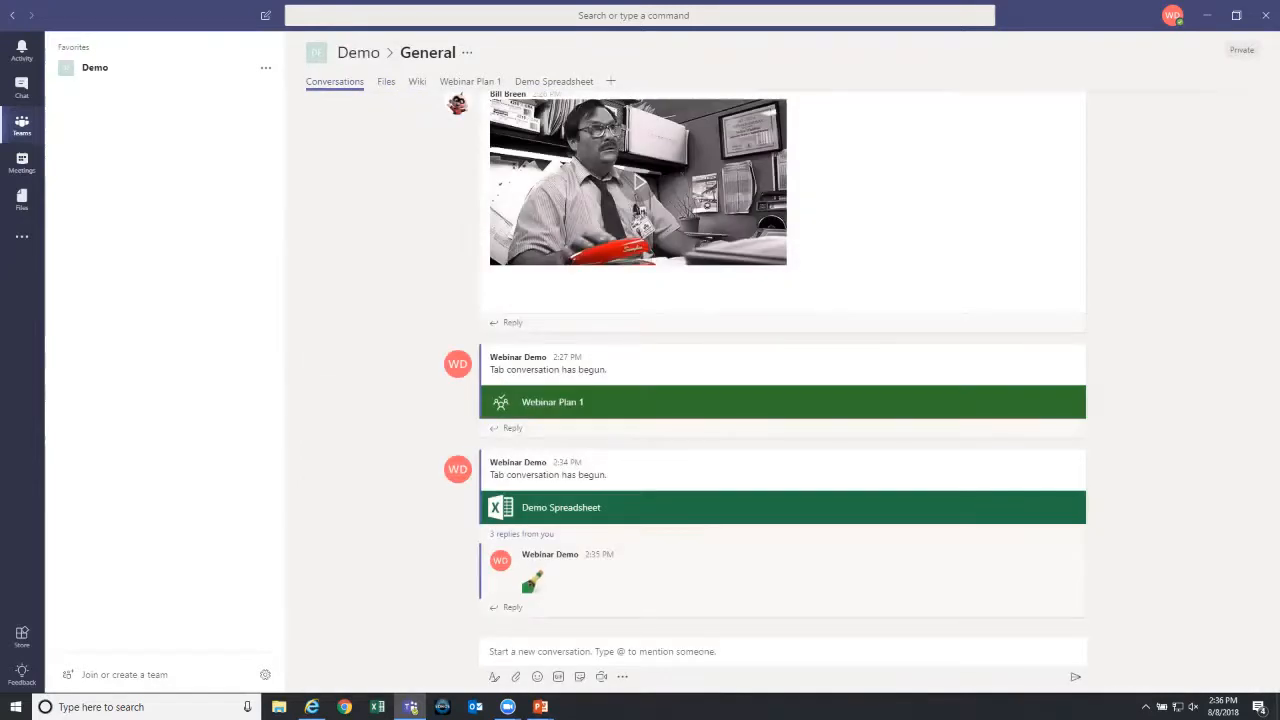
scroll(765, 360, "up", 5)
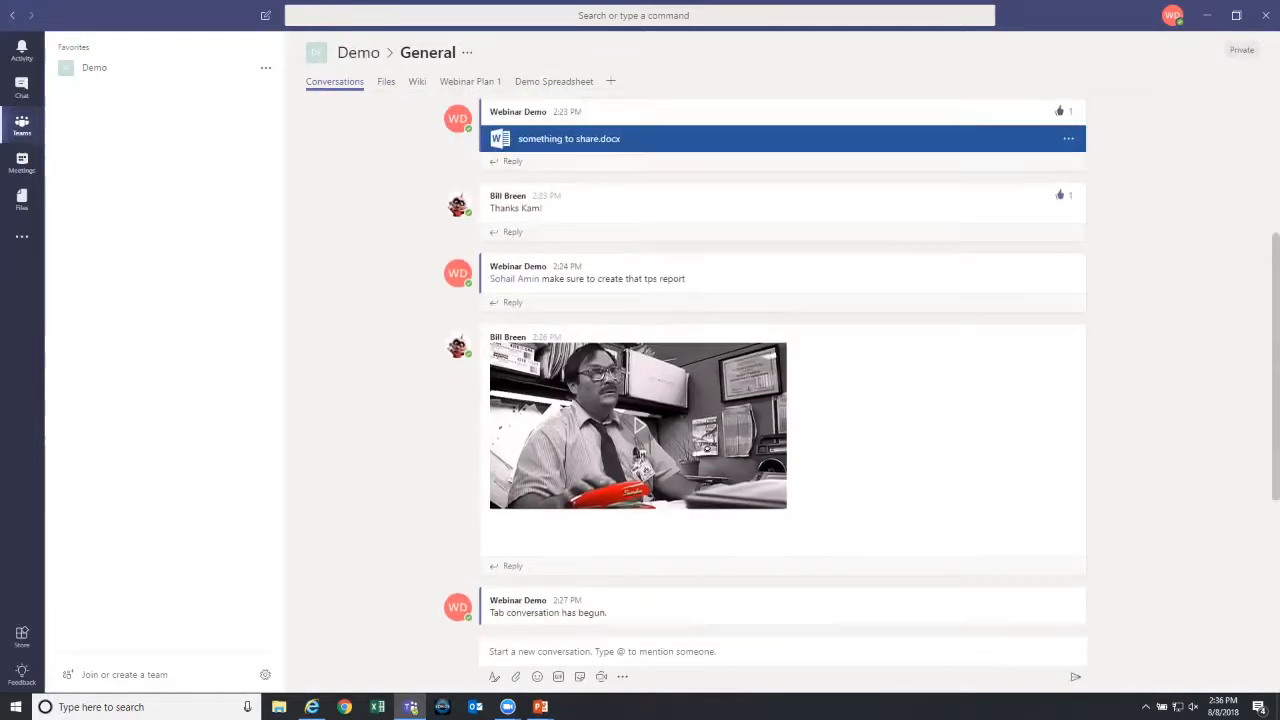
scroll(765, 360, "up", 1)
scroll(765, 360, "down", 6)
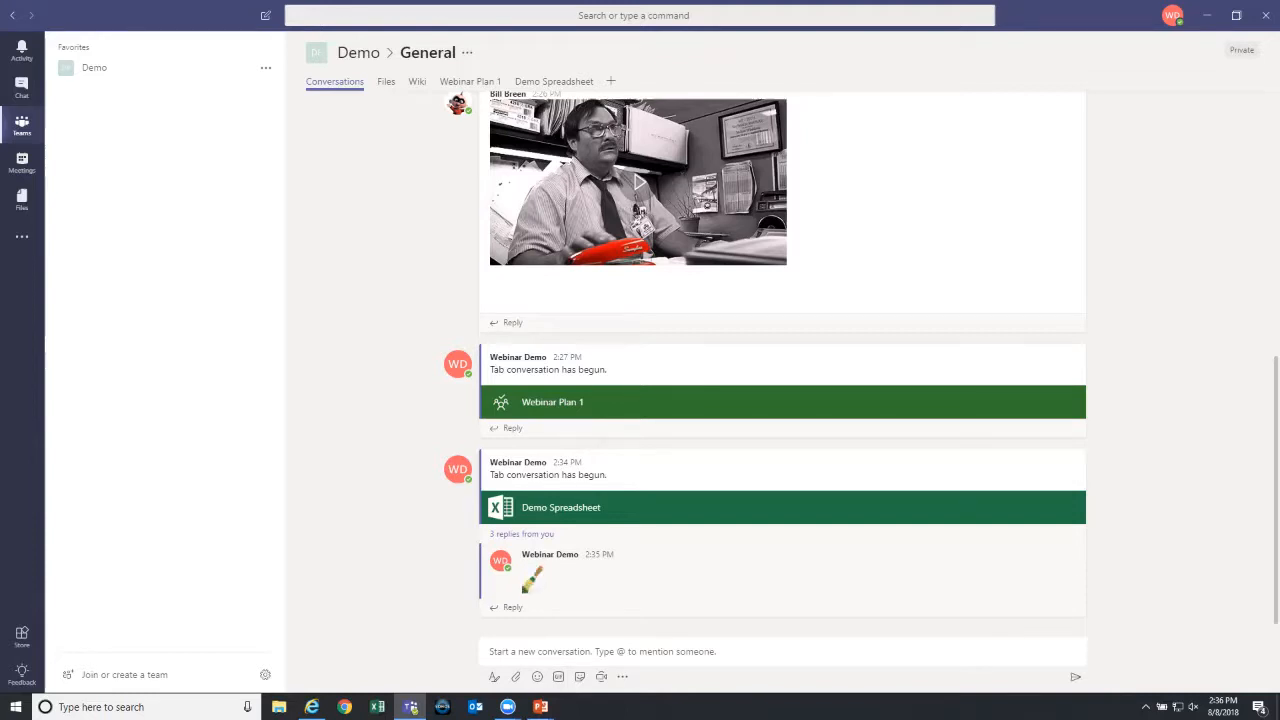
left_click(521, 534)
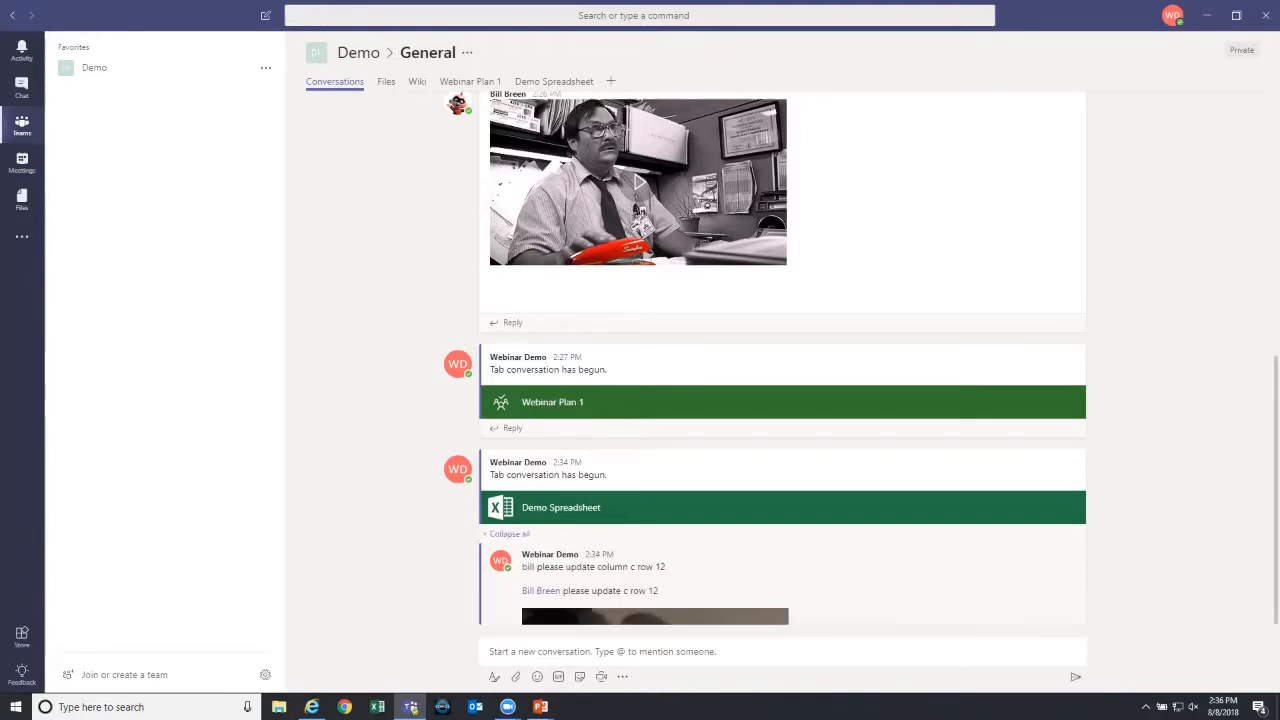
left_click_drag(1275, 415, 1275, 201)
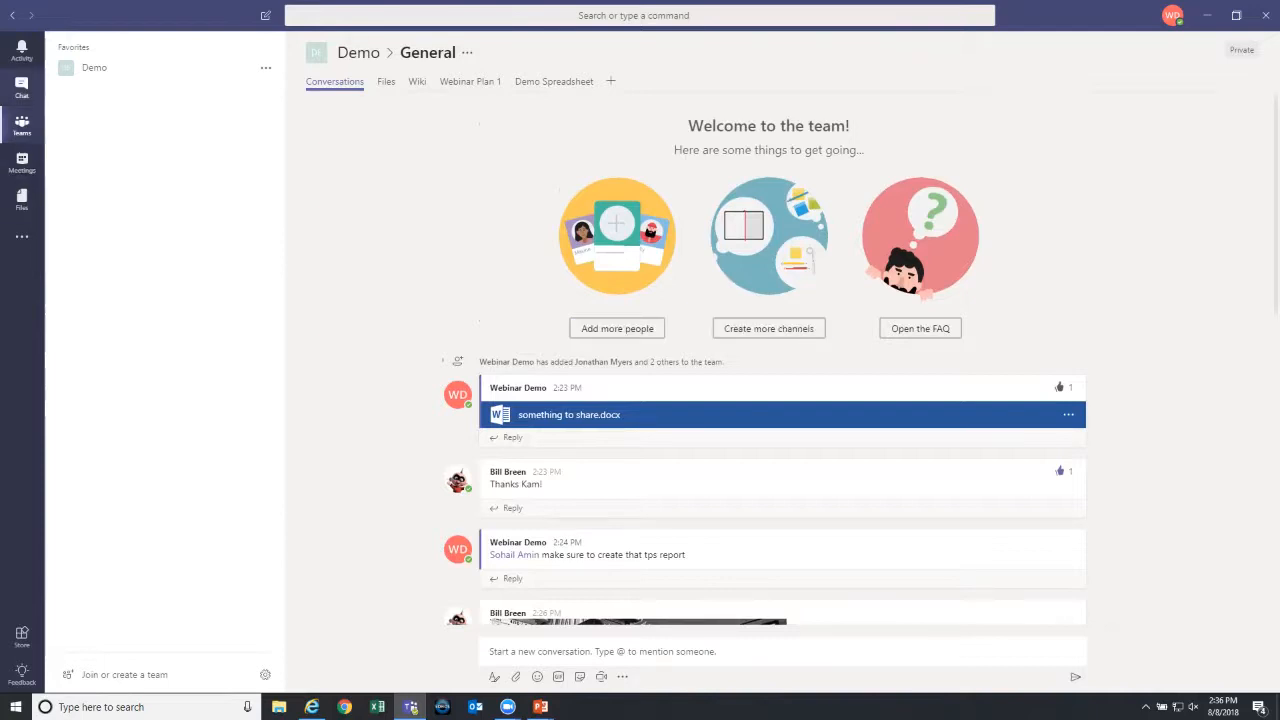
- Ask T-Bot "how to remove someone from teams" and "how to add an attachment to a team"
left_click(22, 88)
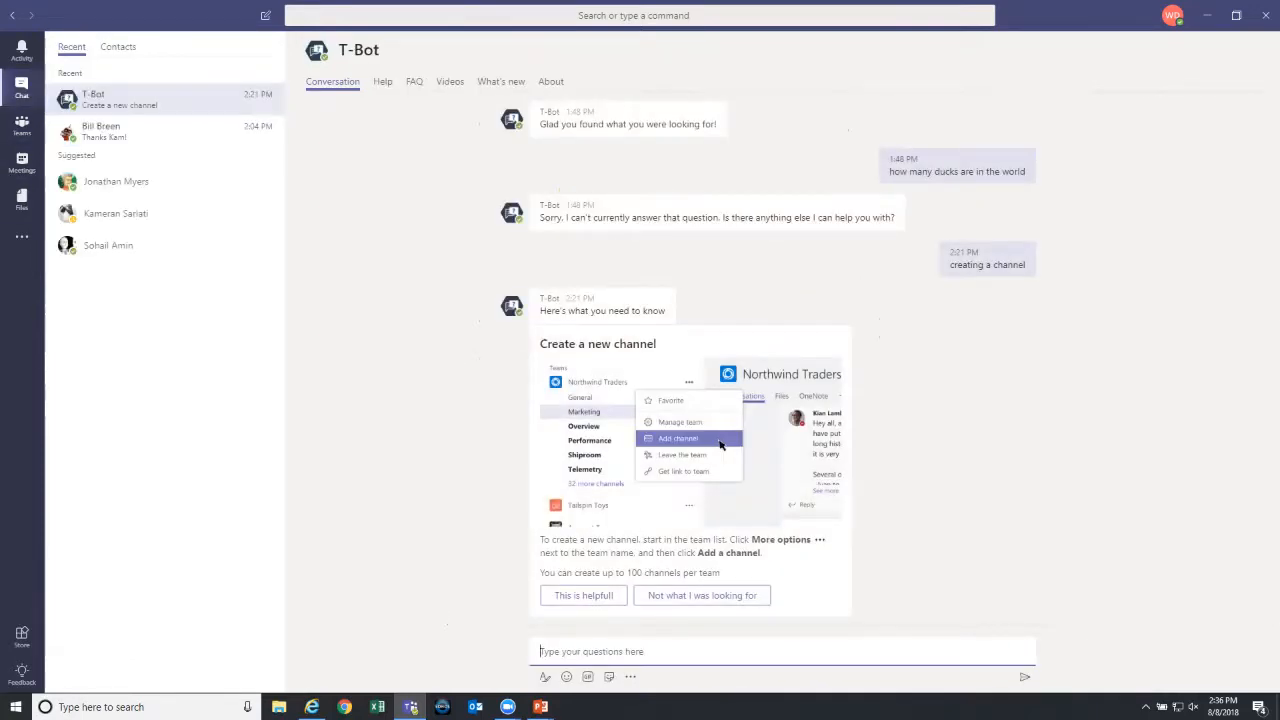
type("how to remove someone from teams")
key("Return")
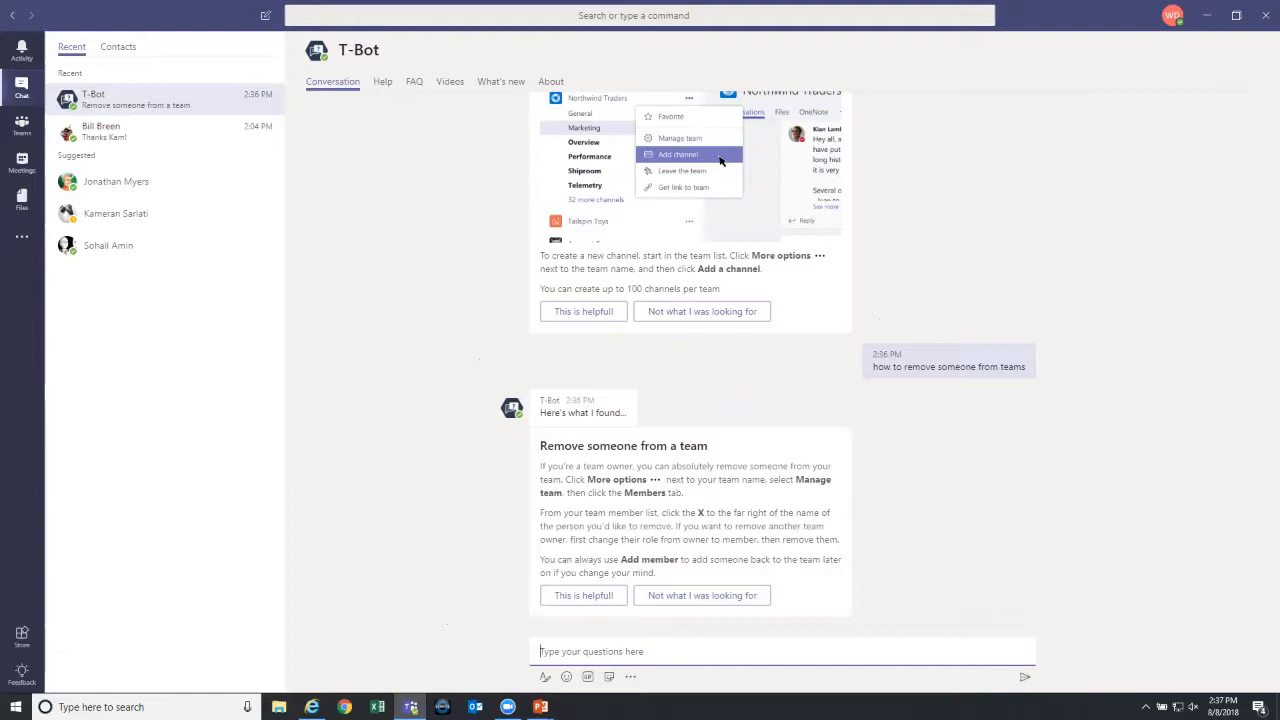
type("how to add an attachment to a team")
key("Return")
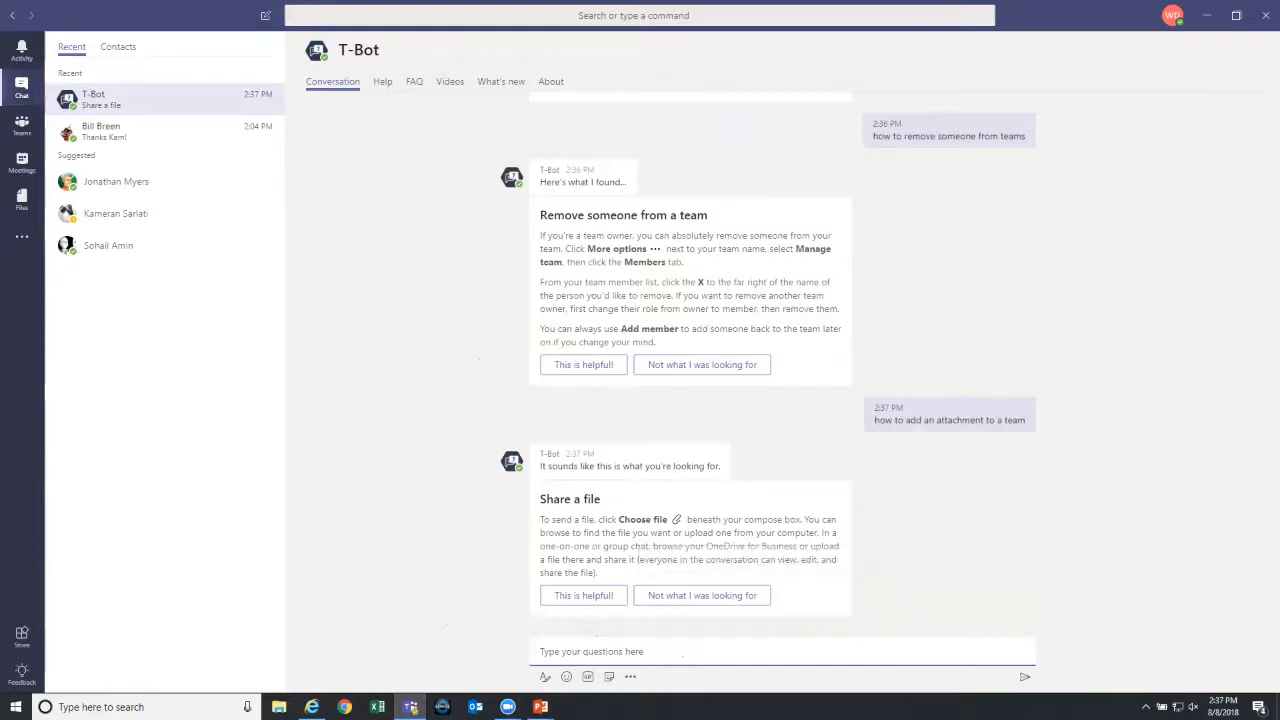
- Mark T-Bot's Share a file answer as helpful and view its Help and FAQ pages
left_click(630, 677)
left_click(920, 540)
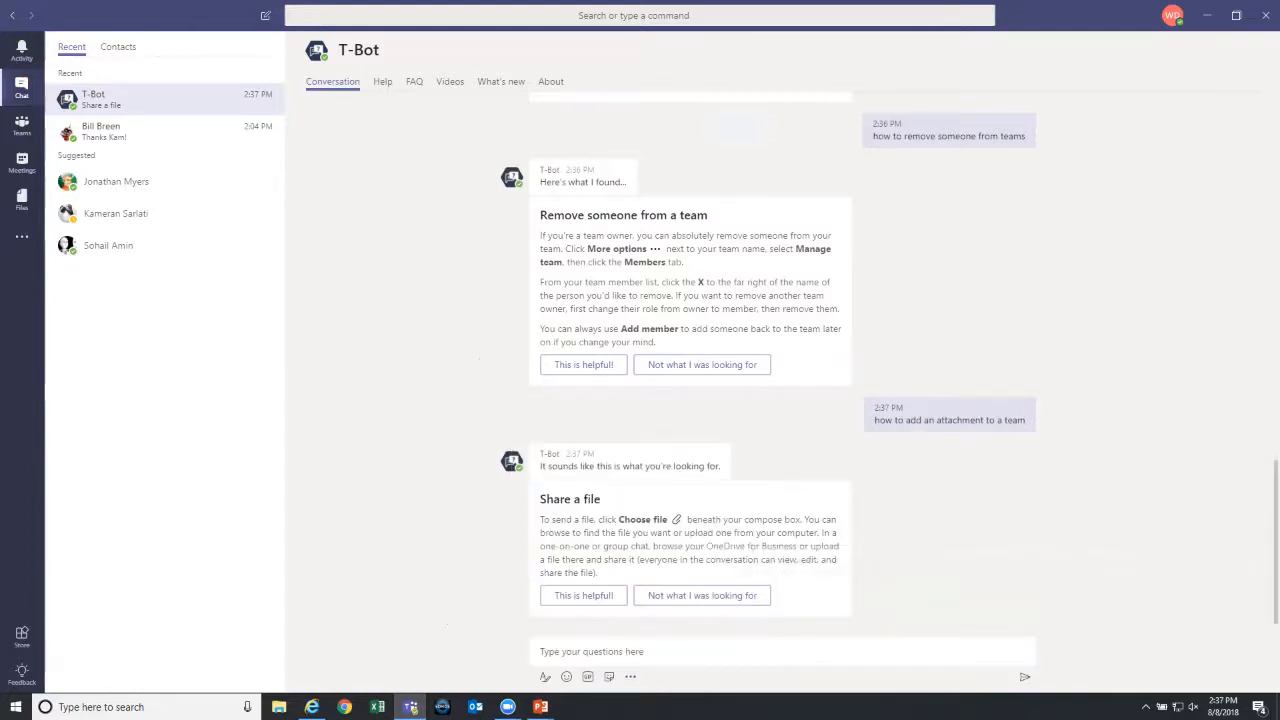
left_click(584, 595)
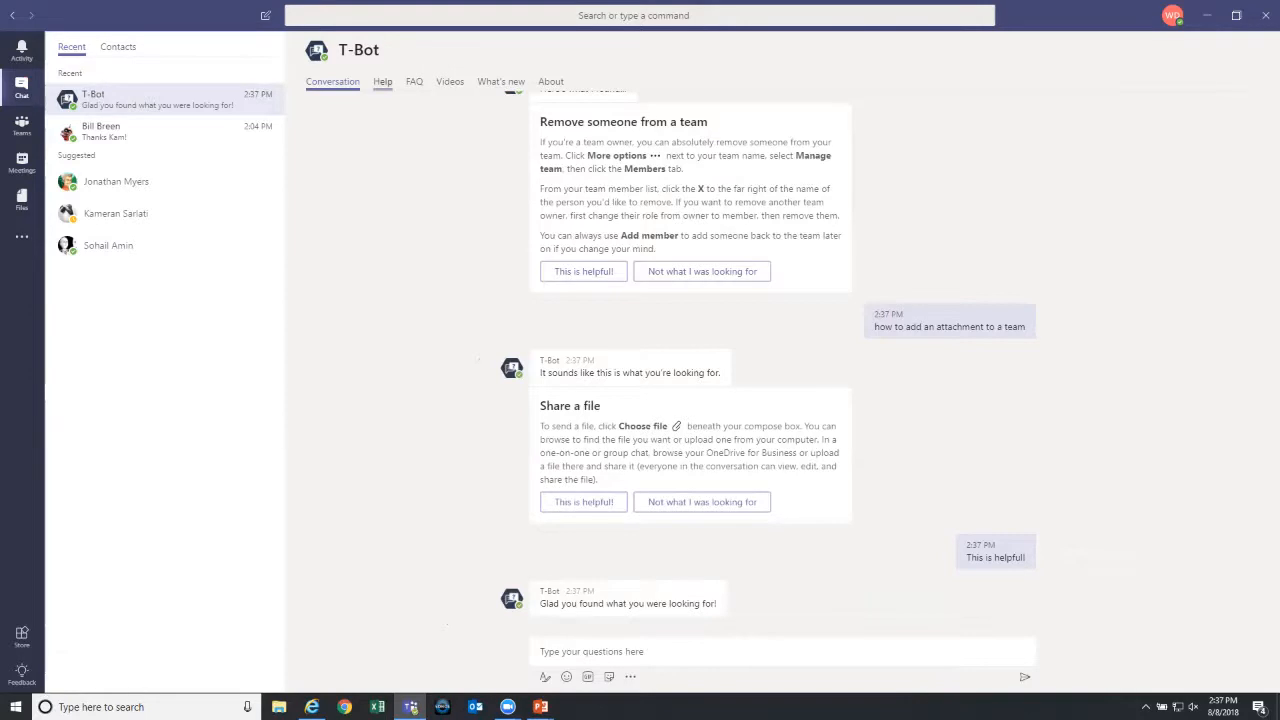
left_click(382, 81)
left_click(414, 81)
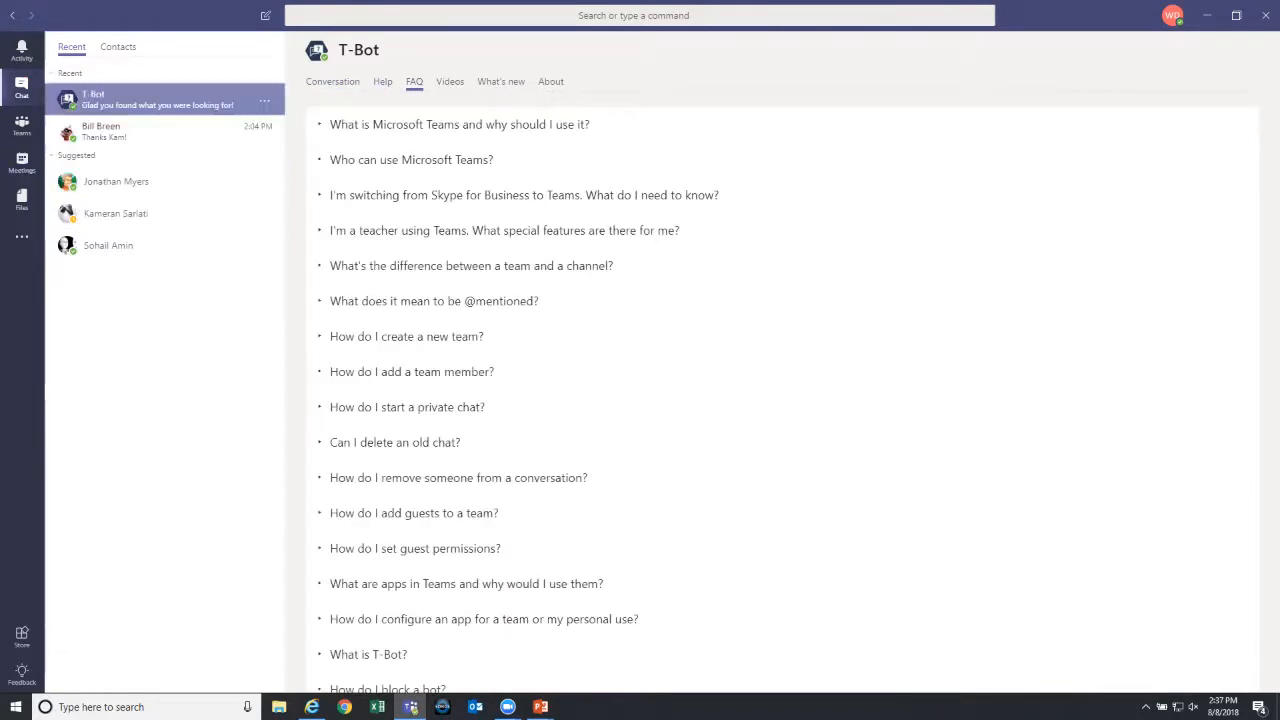
- Open the existing private chat with a teammate and browse OneDrive's Webinar Clipart folder for a file to attach
left_click(150, 131)
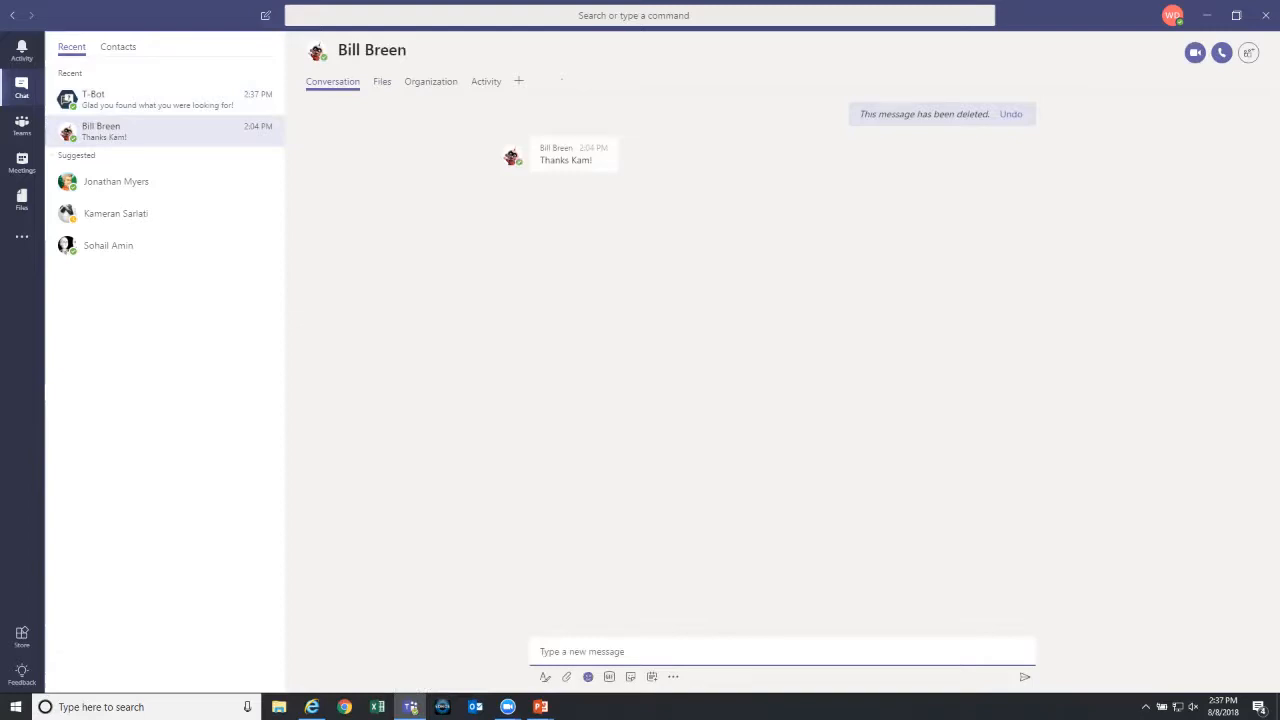
left_click(566, 676)
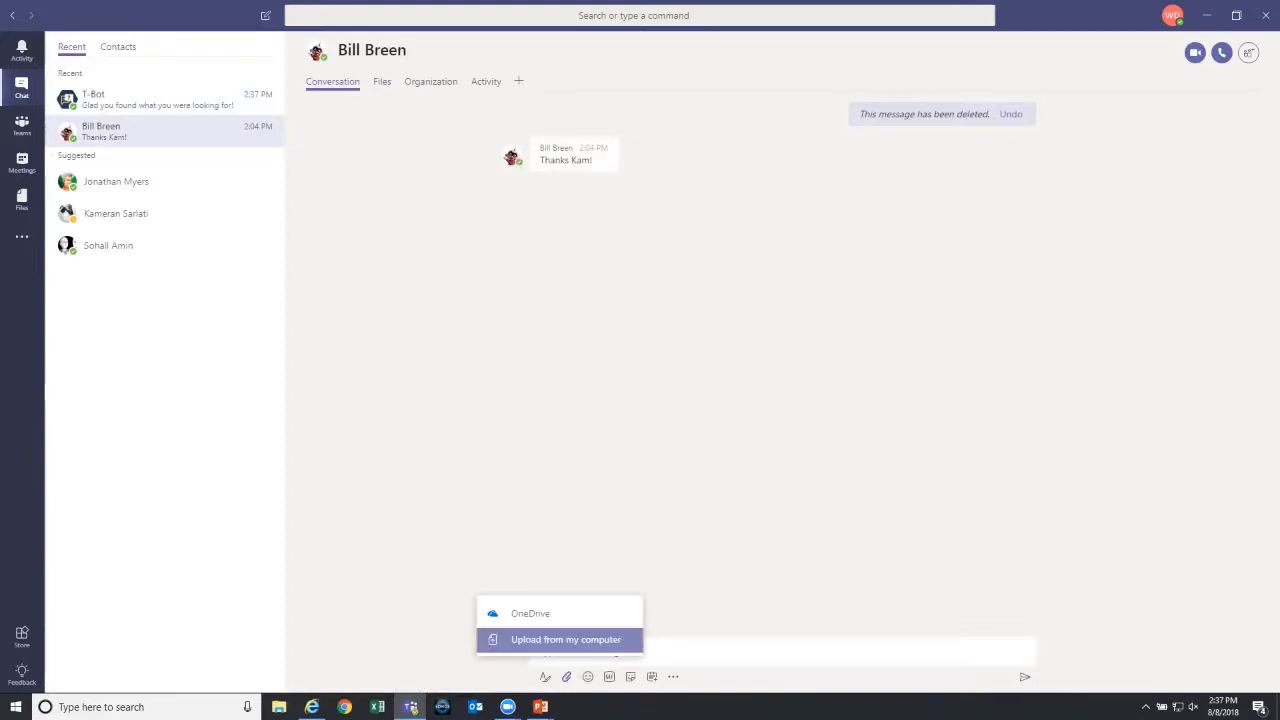
key("Up")
key("Return")
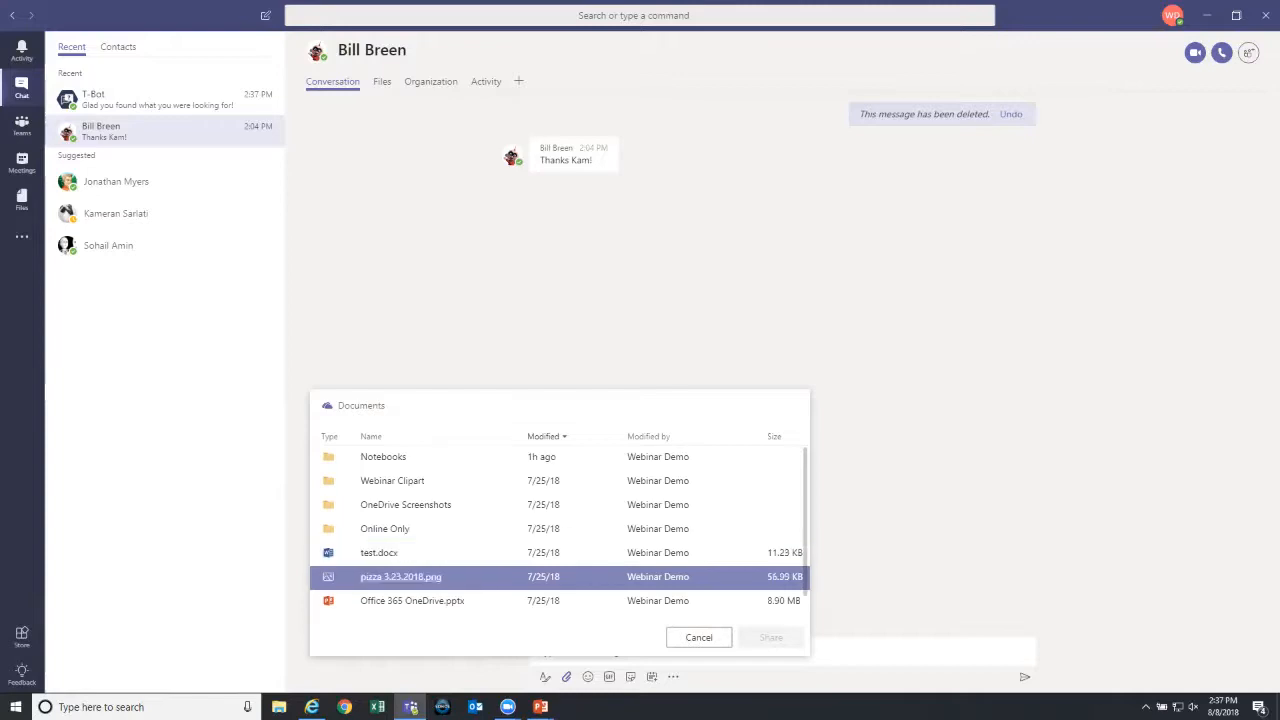
key("Up")
key("Up")
key("Up")
key("Up")
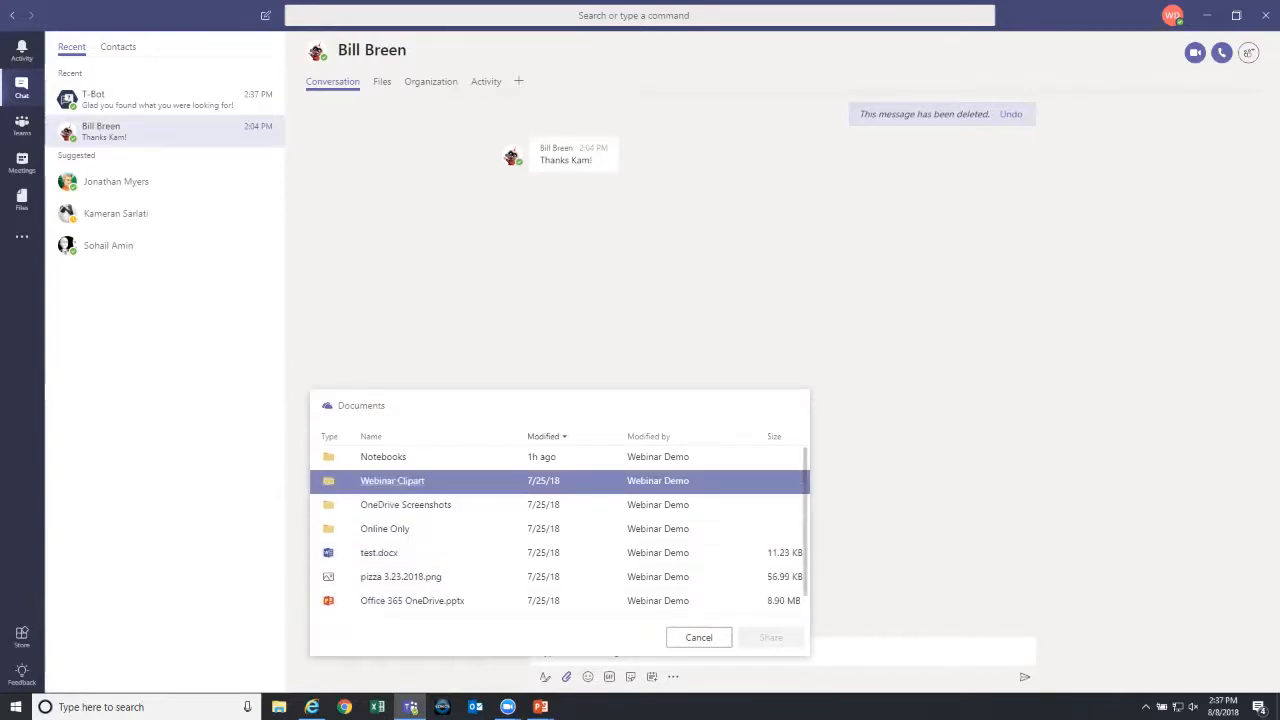
key("Return")
- Attach Strengths.jpg from the Webinar Clipart folder and send it to the teammate
key("Down")
key("Down")
key("Up")
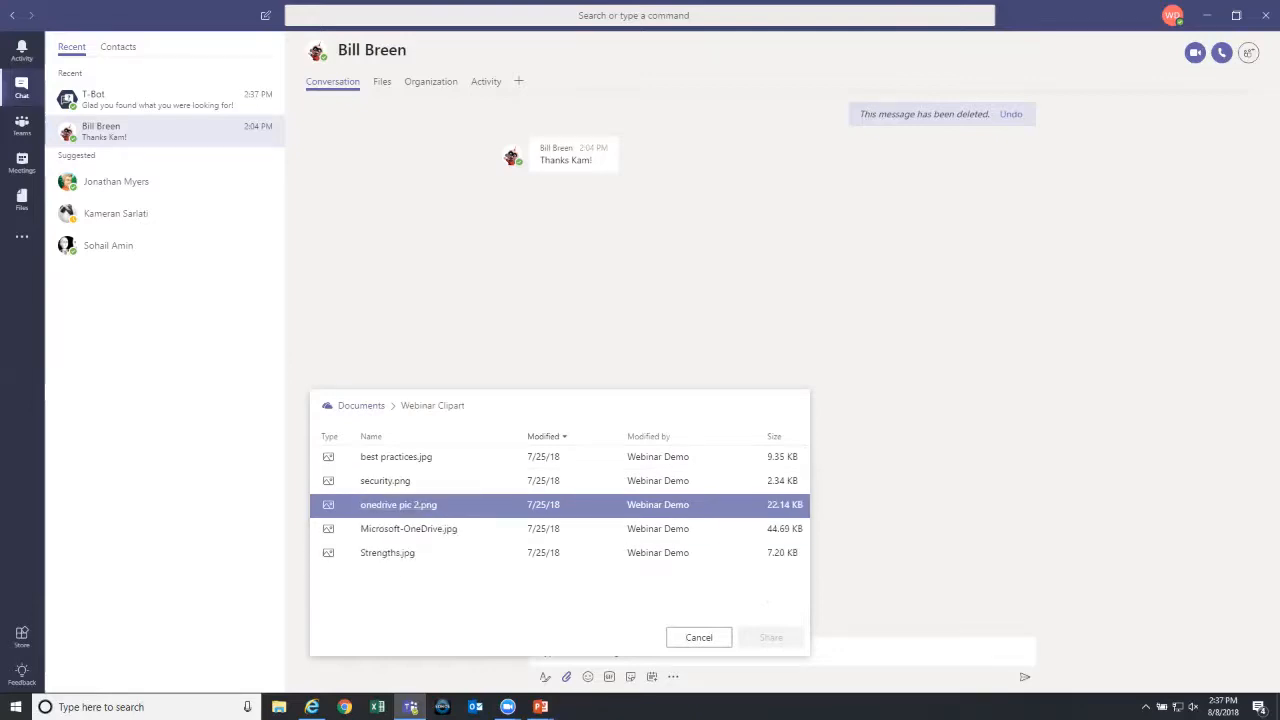
key("Down")
key("Down")
key("space")
key("Return")
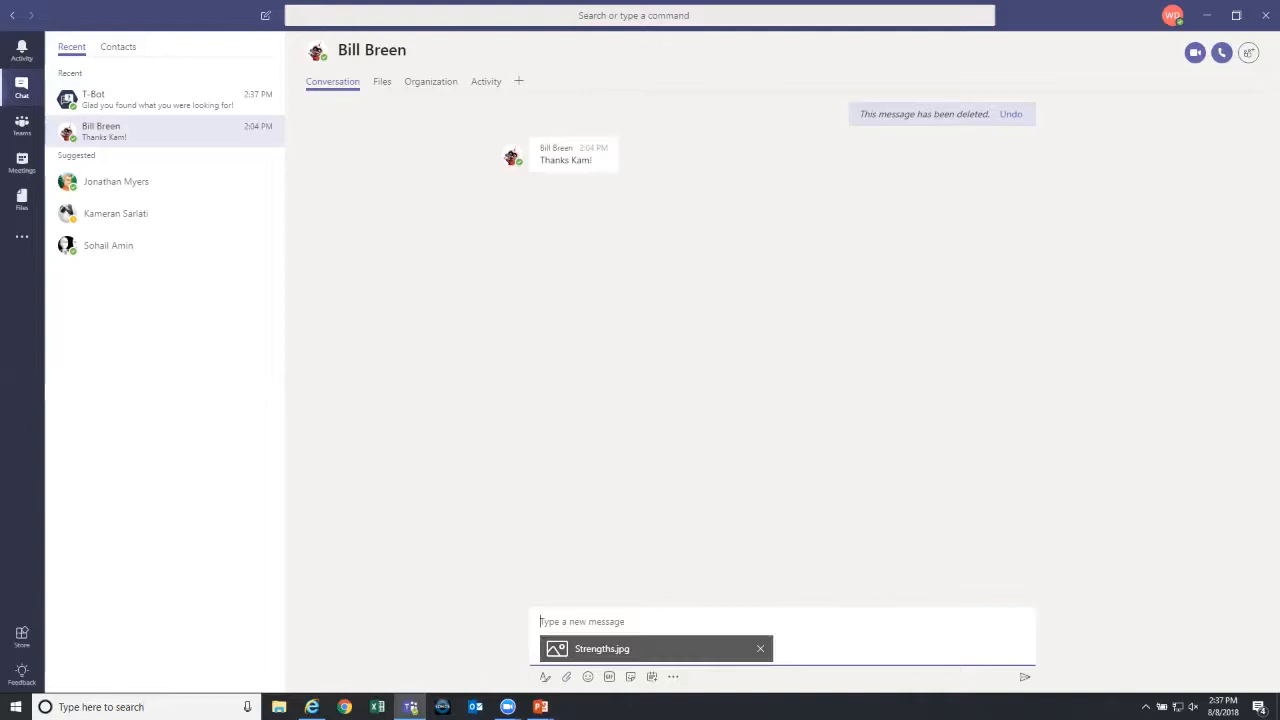
key("Return")
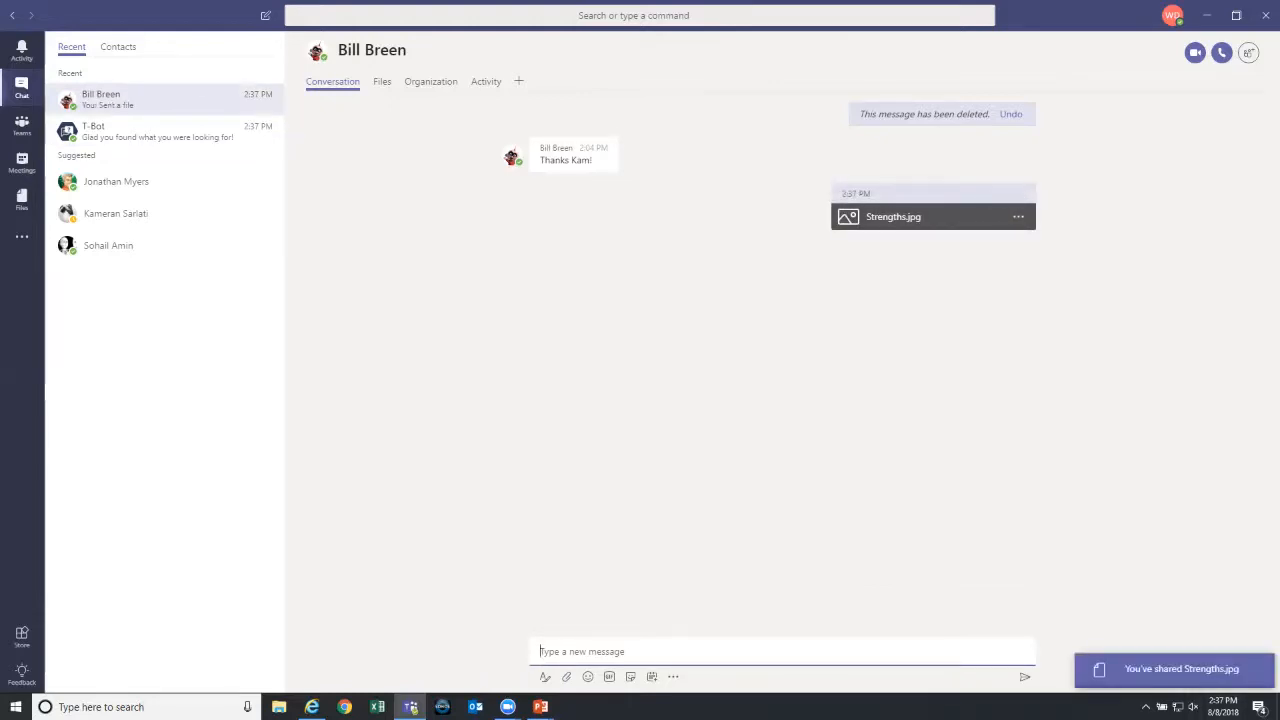
- Preview the shared Strengths.jpg image, return to the chat, and resend its message from edit mode
left_click(894, 217)
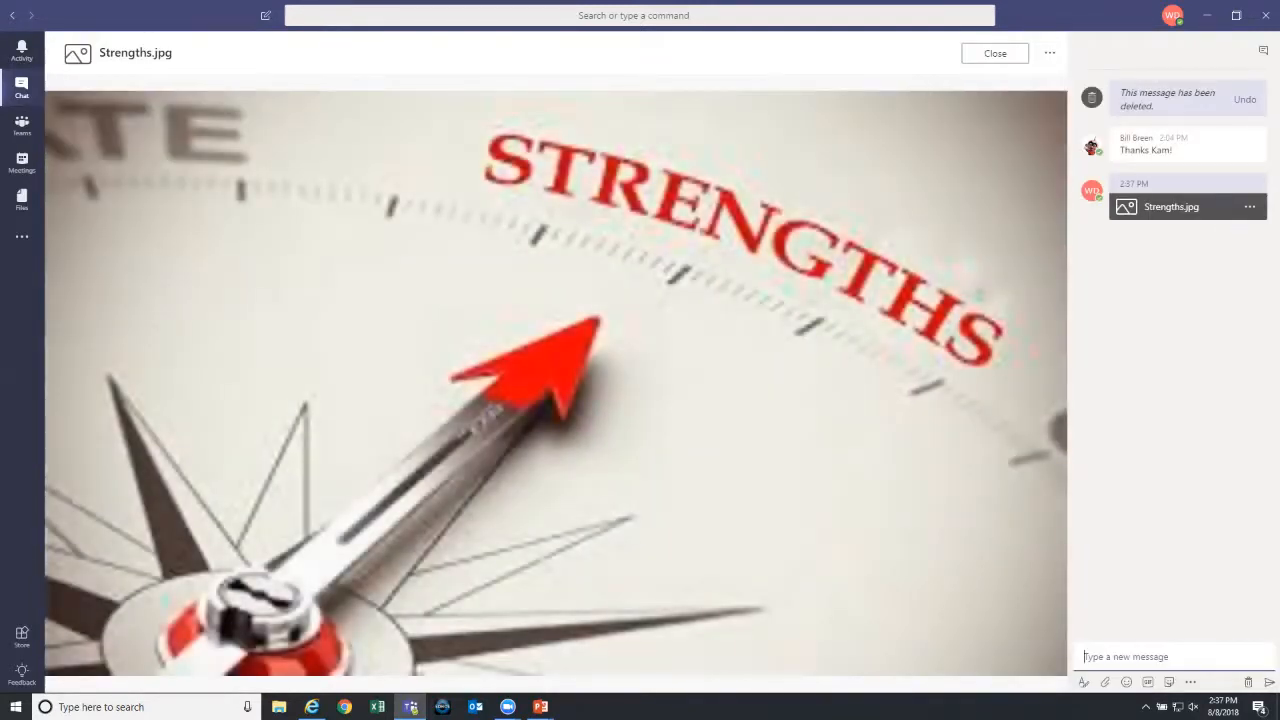
left_click(13, 15)
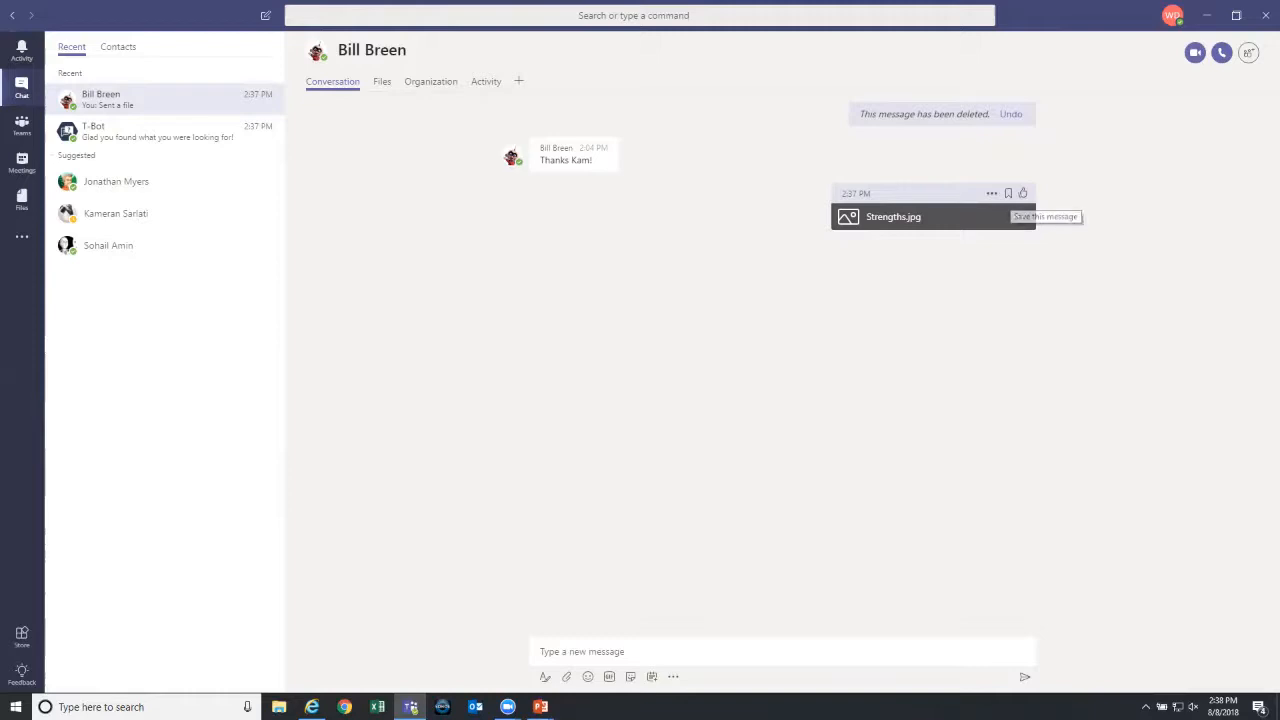
left_click(991, 194)
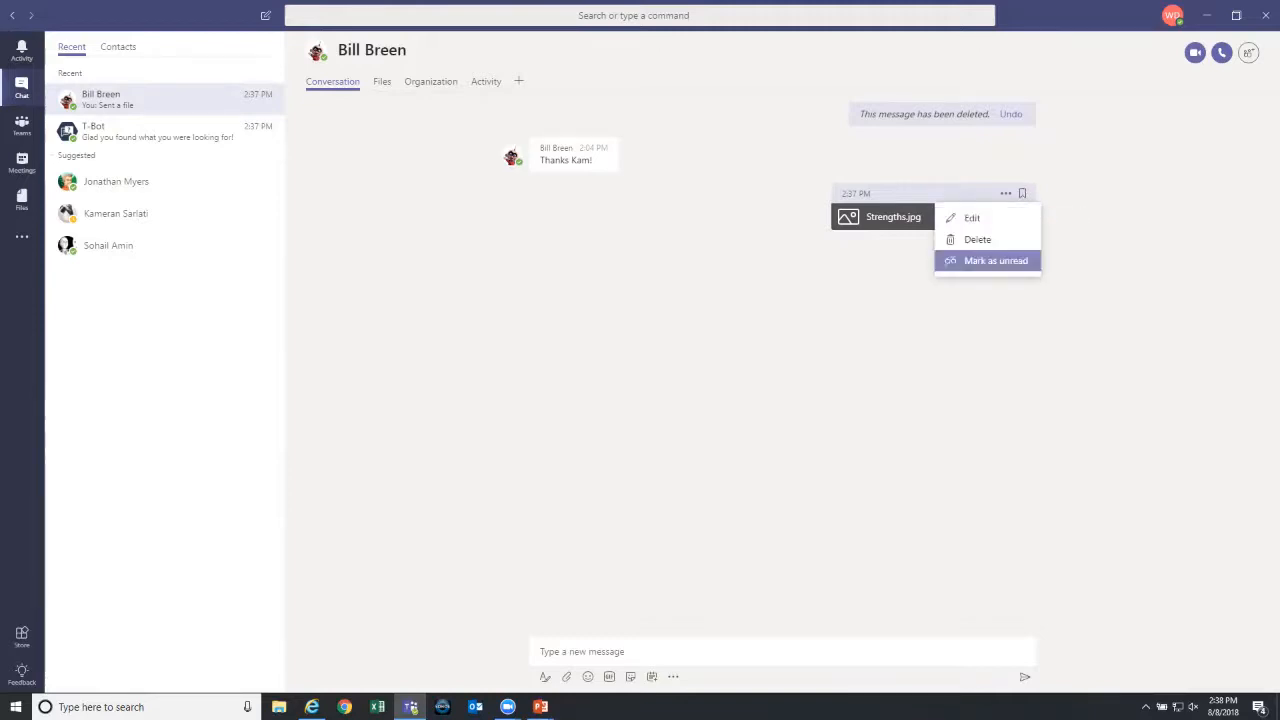
left_click(970, 217)
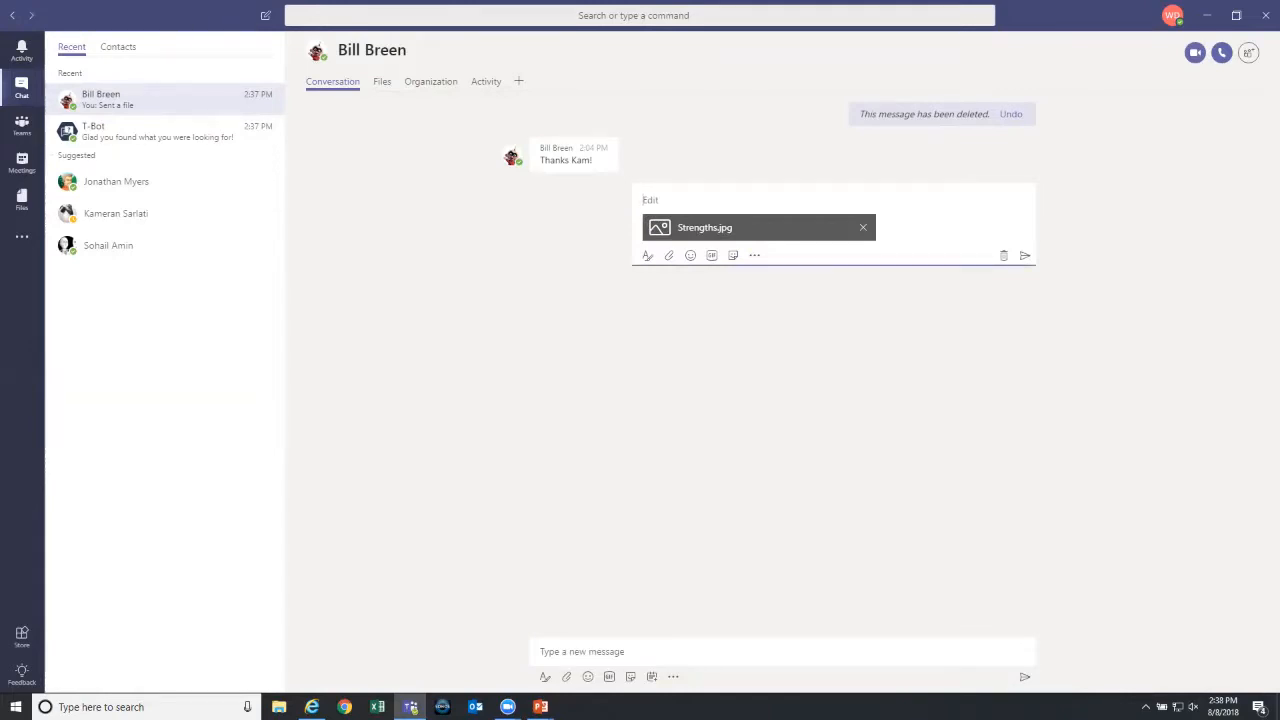
left_click(1024, 255)
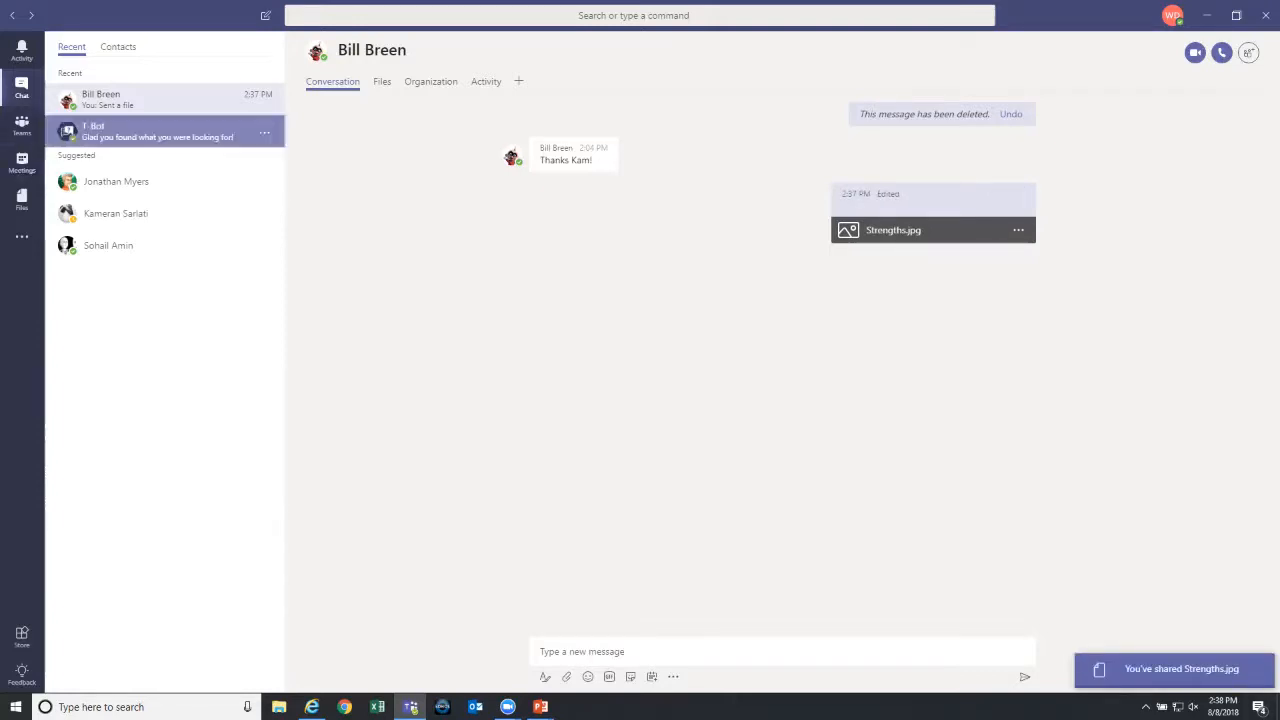
- Look through the Demo team's General files, the Webinar for Planner meeting details and the recent files list
left_click(22, 125)
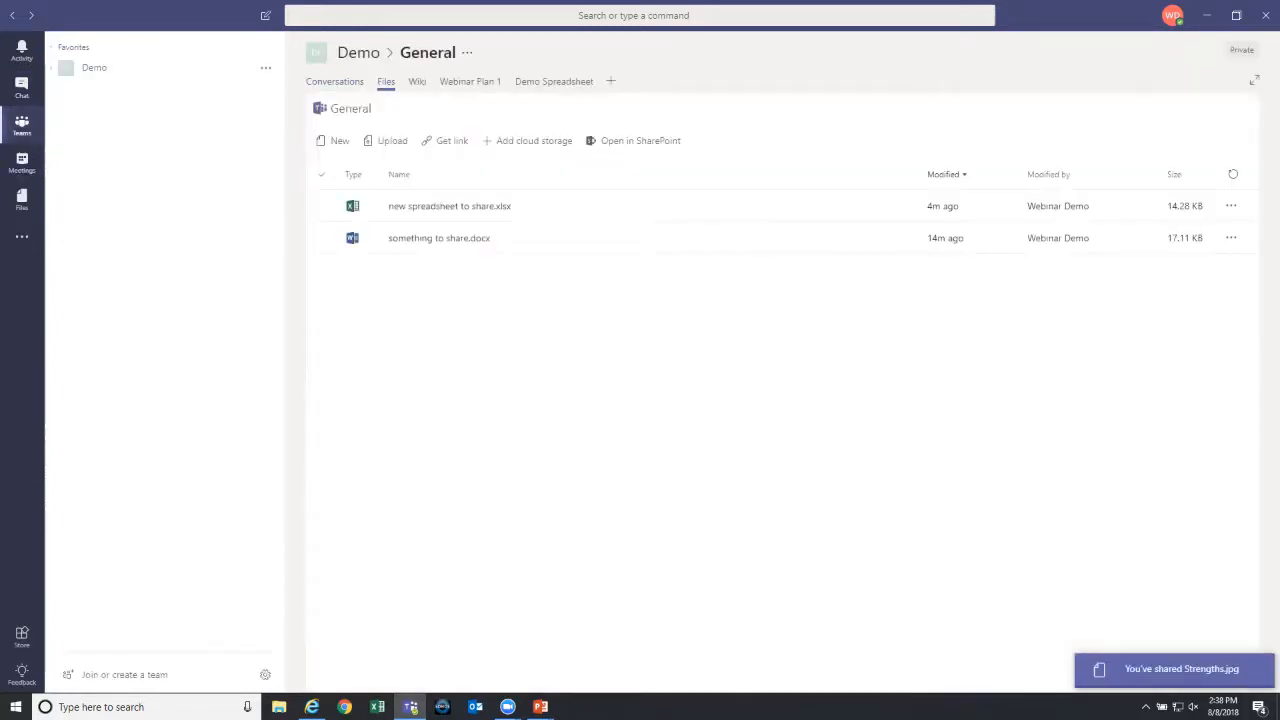
left_click(22, 162)
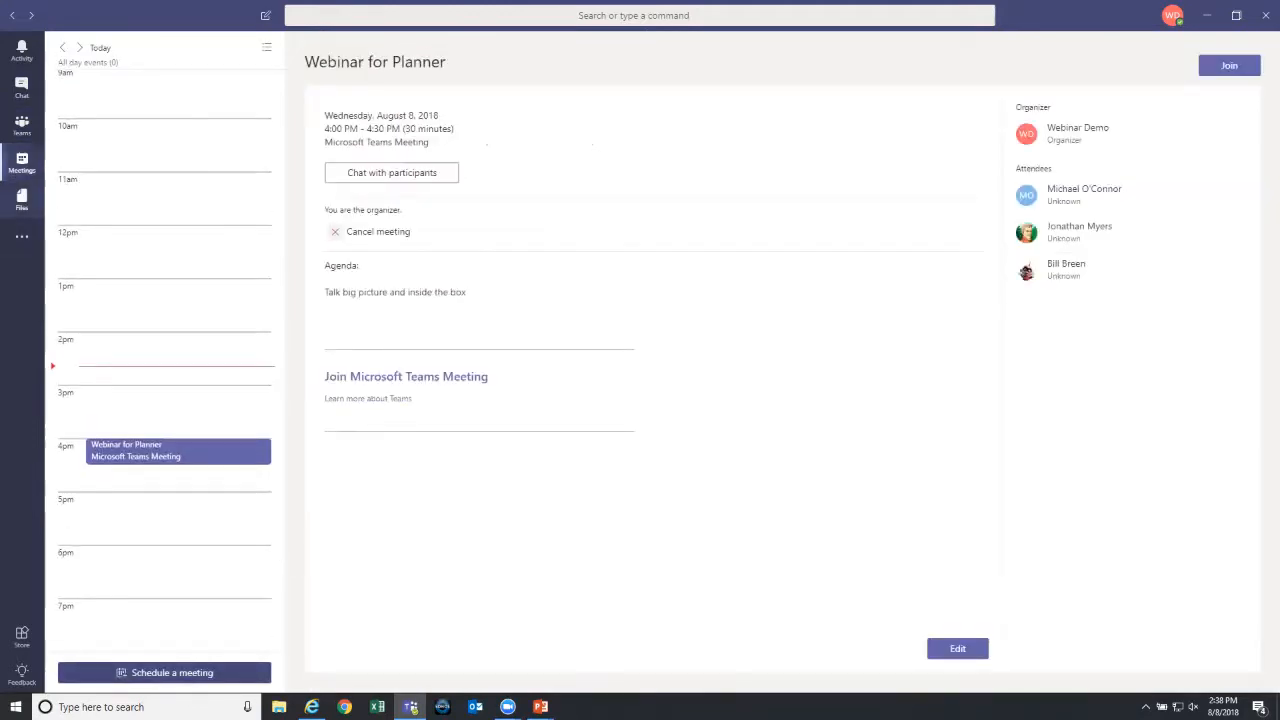
left_click(22, 199)
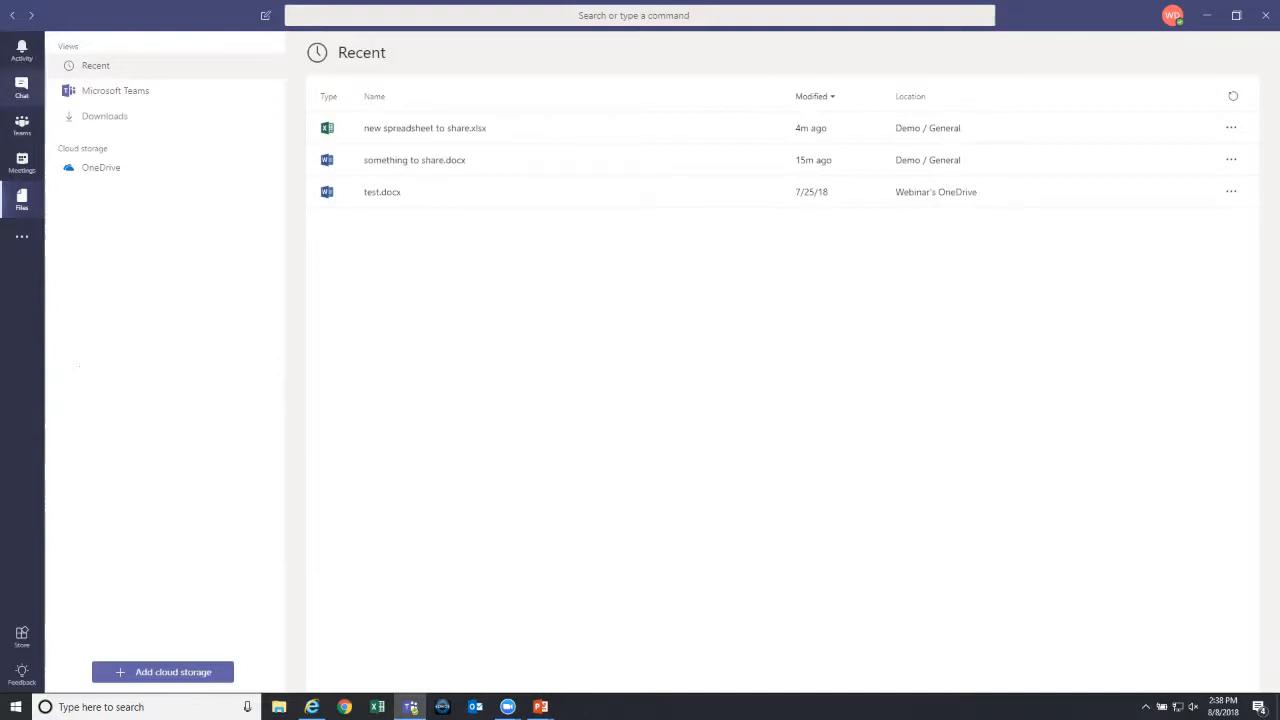
- Check the private chat with the teammate, then switch the activity list from Feed to My Activity
left_click(21, 88)
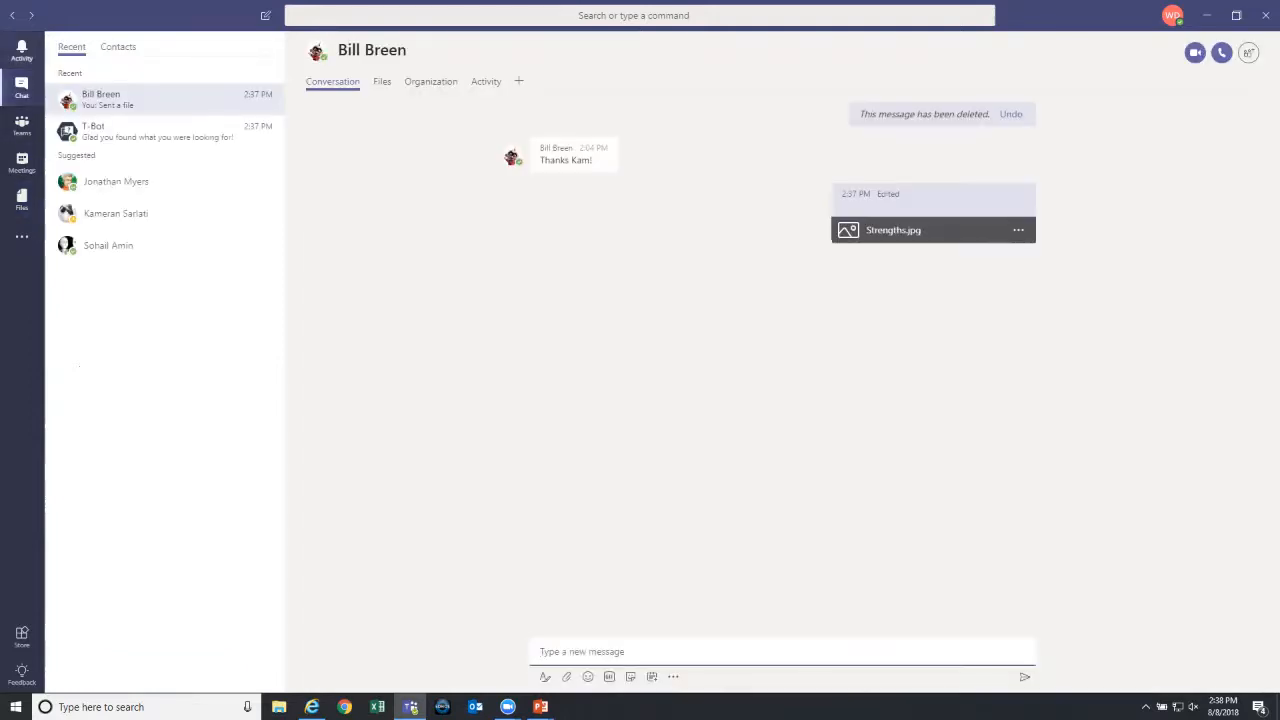
left_click(22, 50)
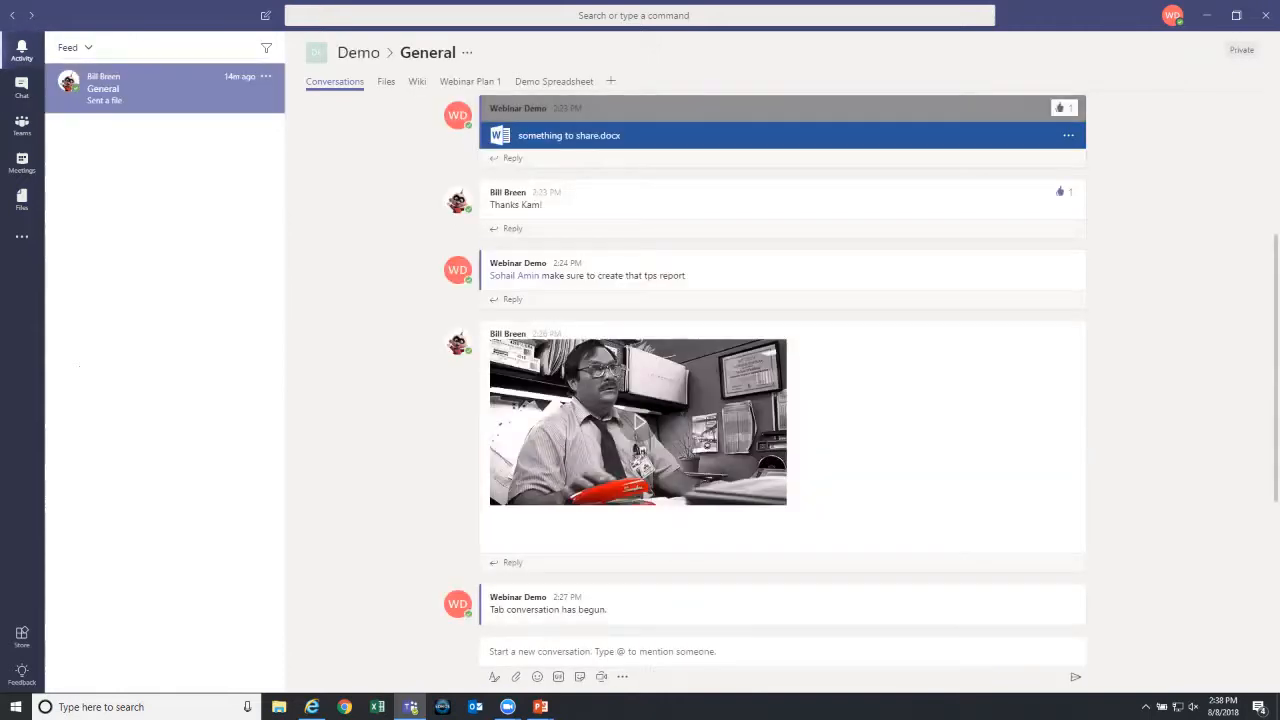
left_click(74, 47)
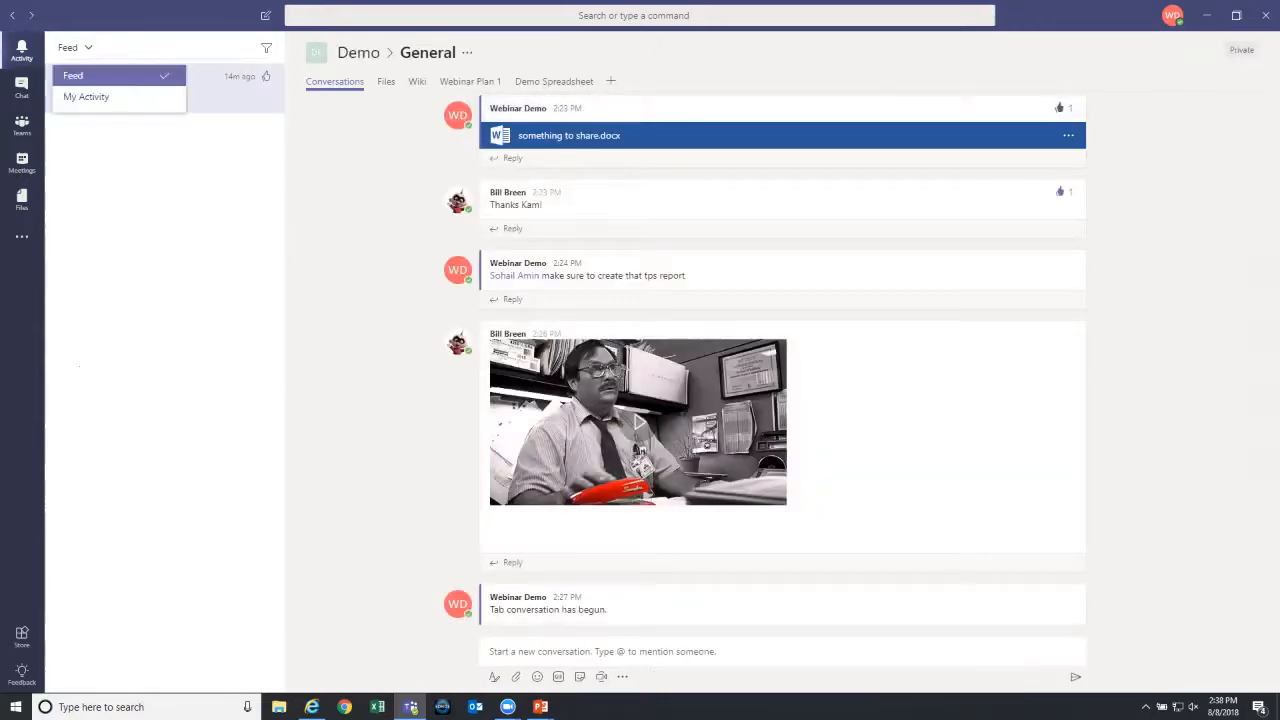
left_click(86, 96)
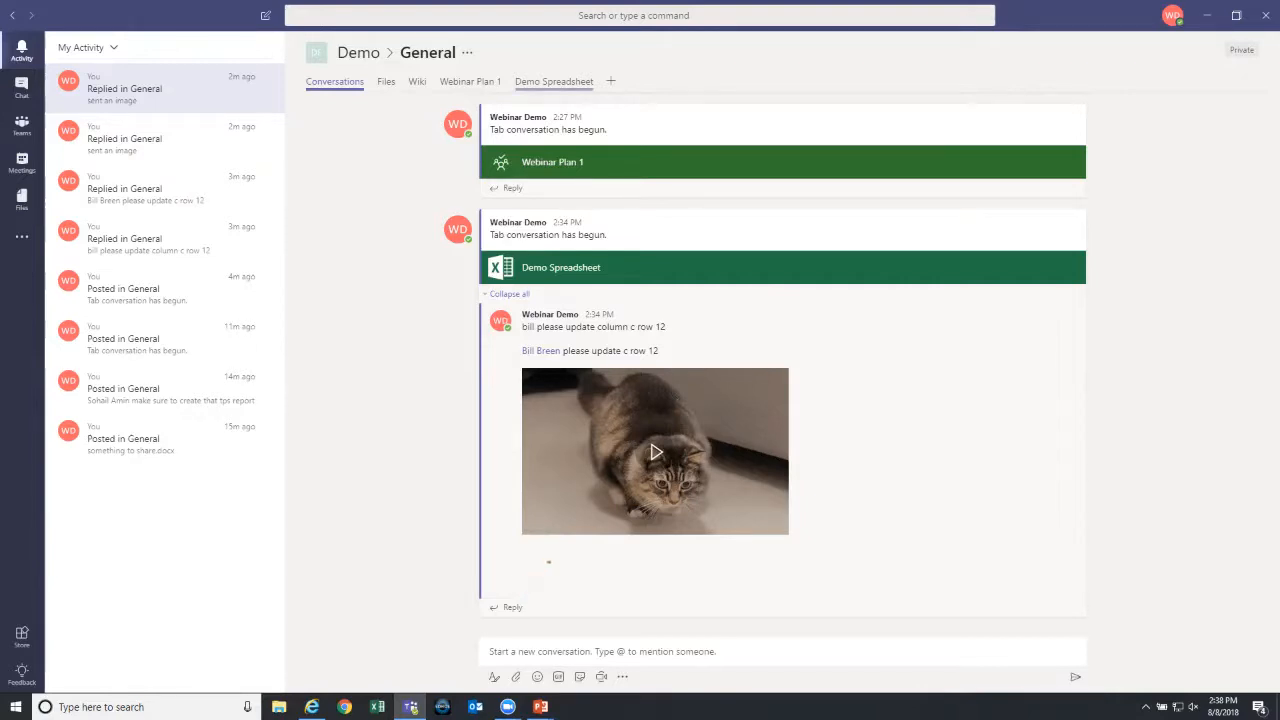
- View the Demo Spreadsheet in the General channel and look through the apps that can be added as tabs
left_click(554, 82)
left_click(623, 81)
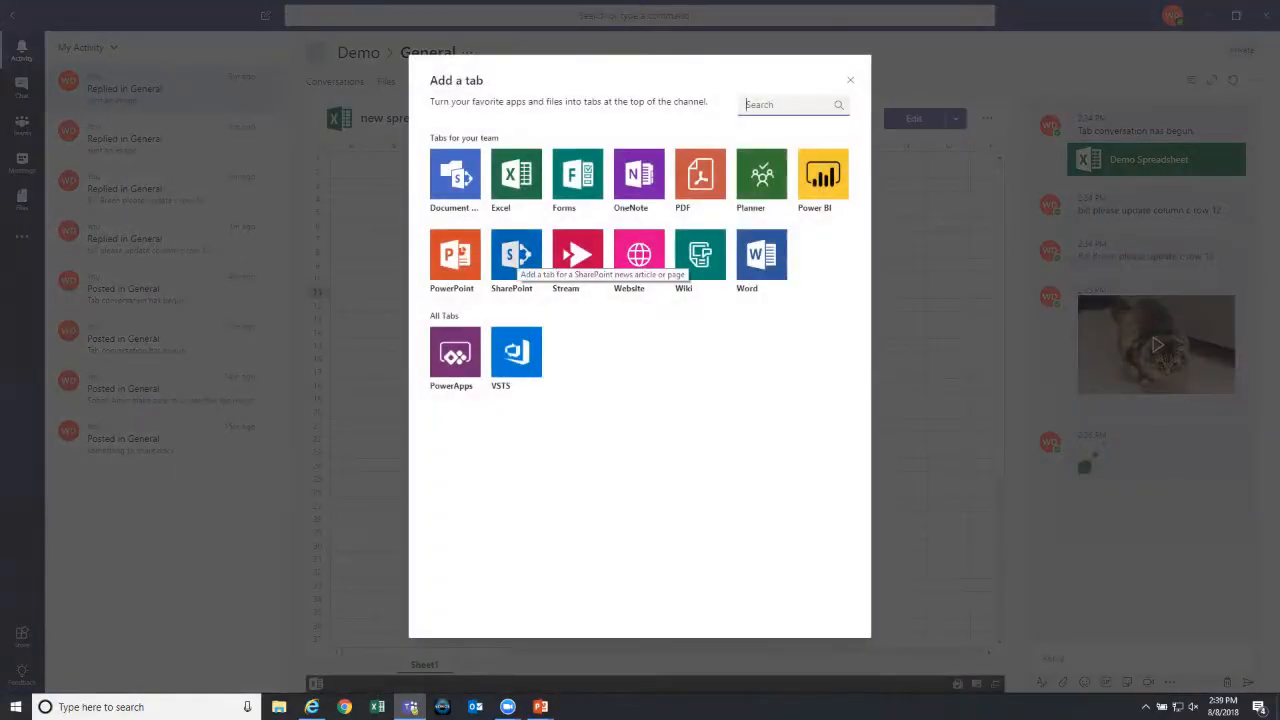
left_click(850, 80)
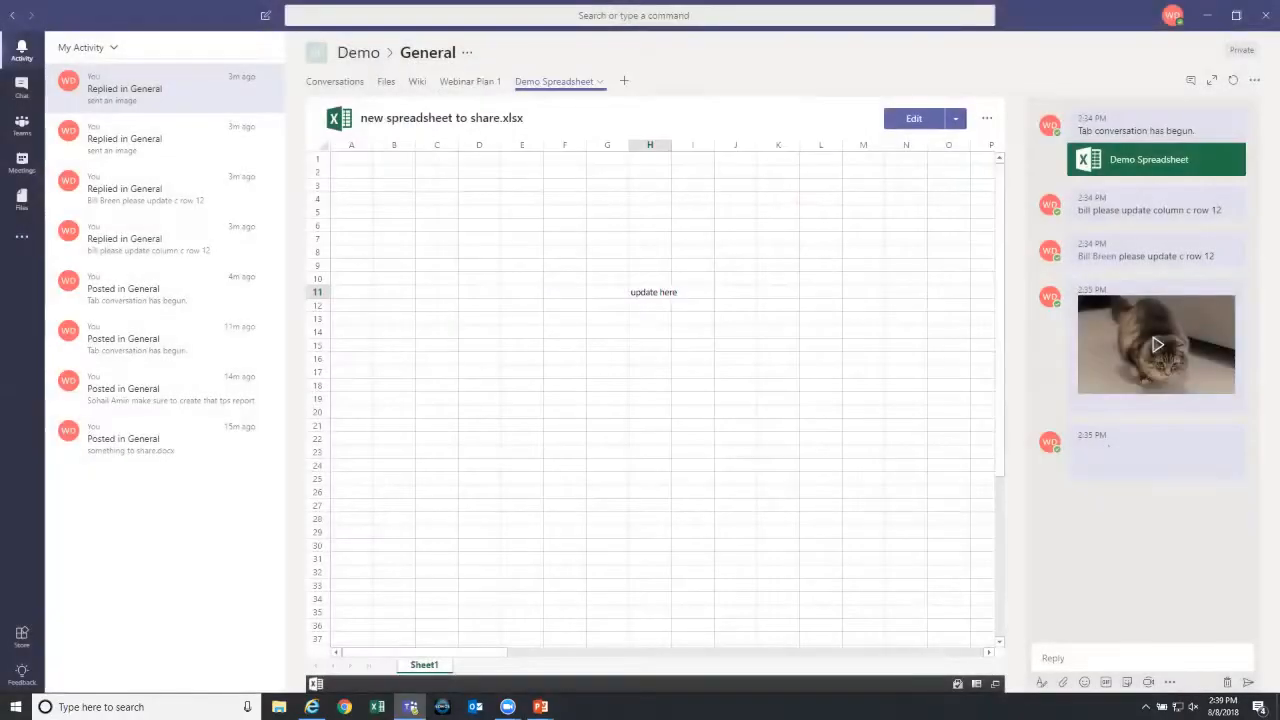
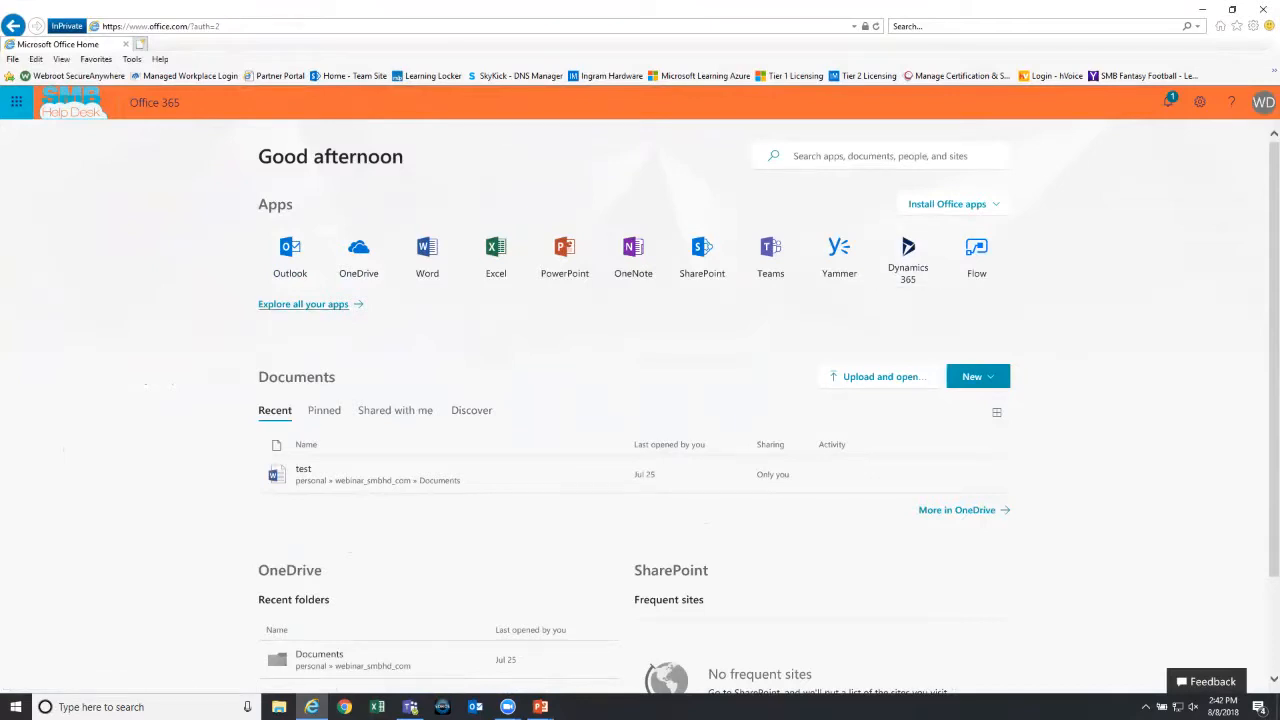
- Browse the full list of available Office 365 apps on the Office home site in the browser
left_click(303, 304)
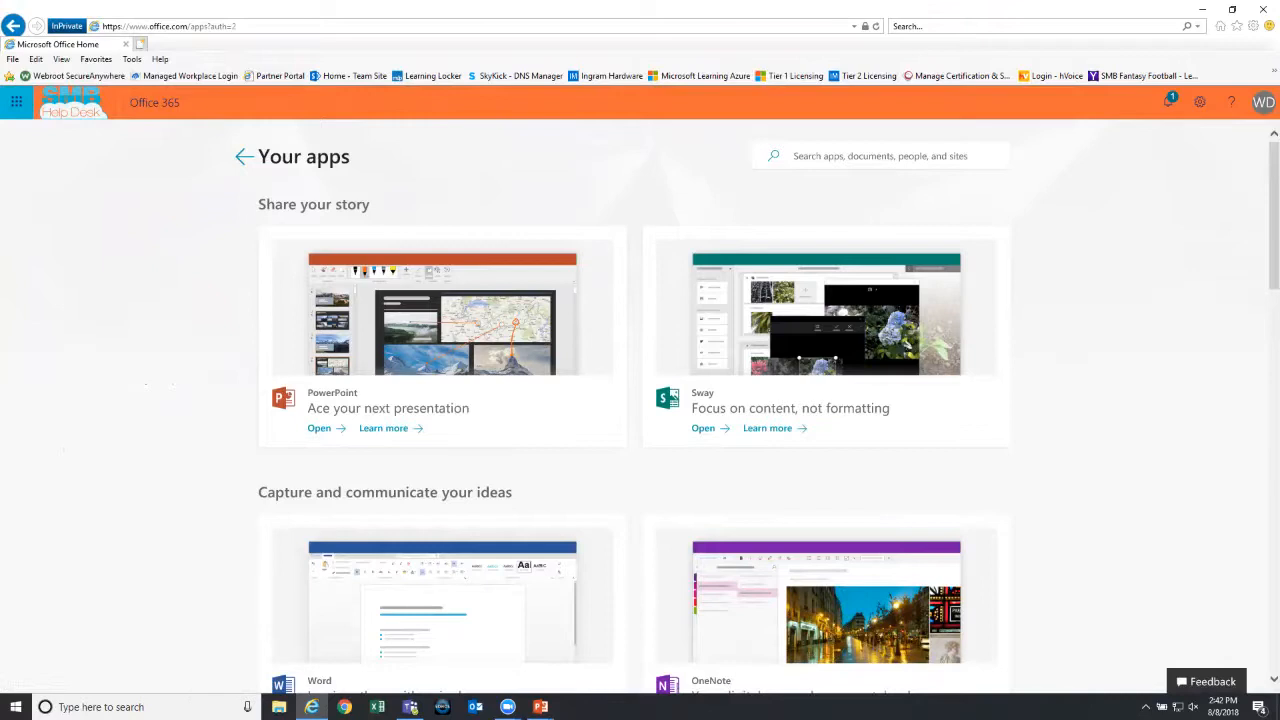
scroll(757, 417, "down", 1)
scroll(640, 411, "down", 3)
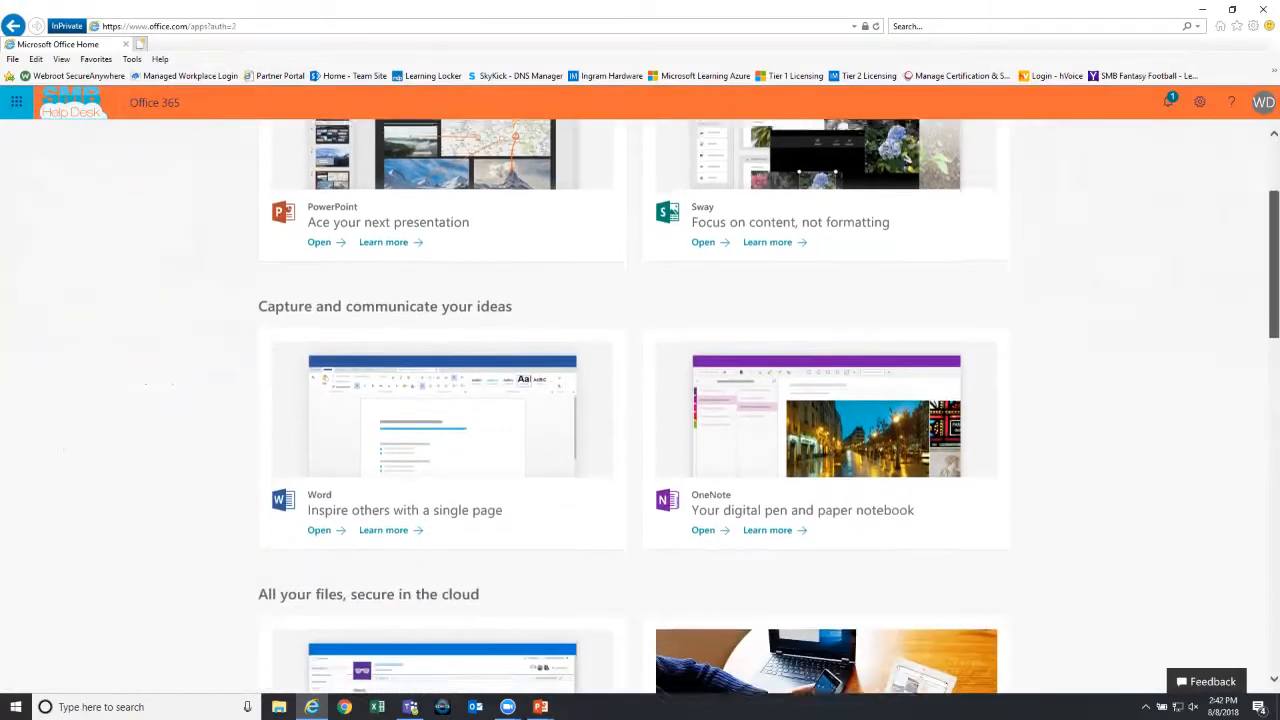
scroll(640, 411, "down", 5)
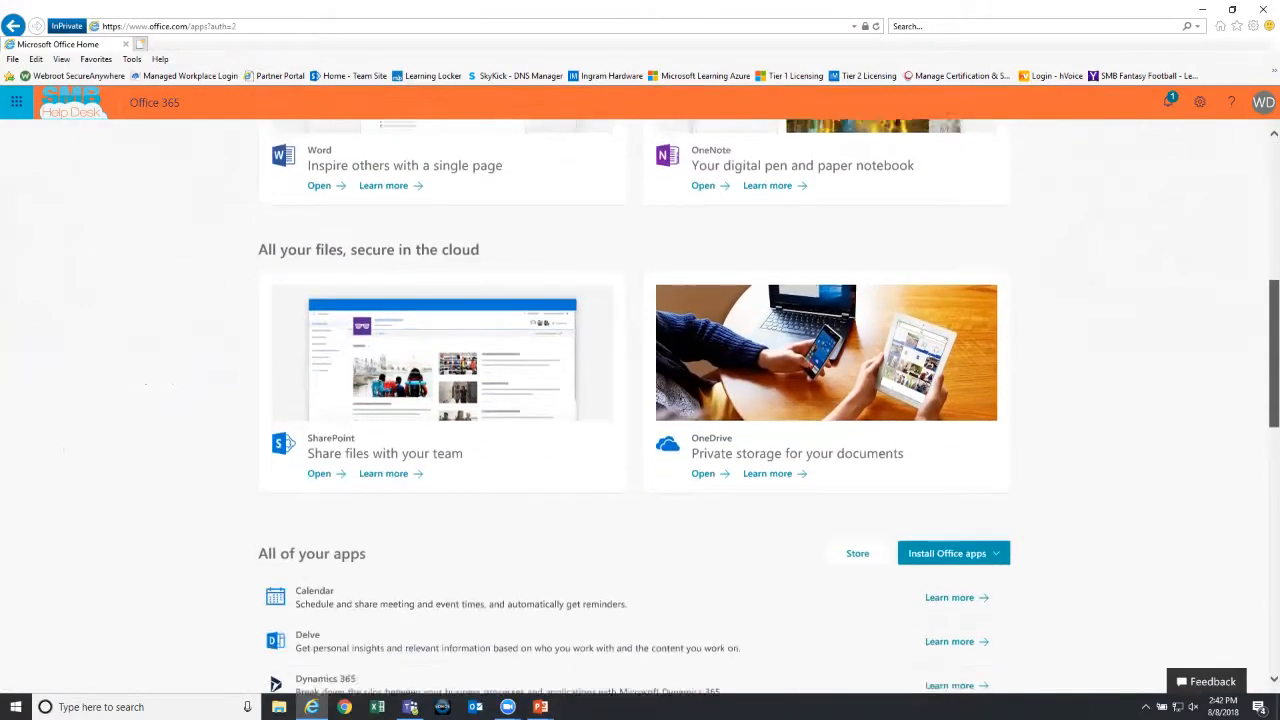
scroll(640, 411, "down", 6)
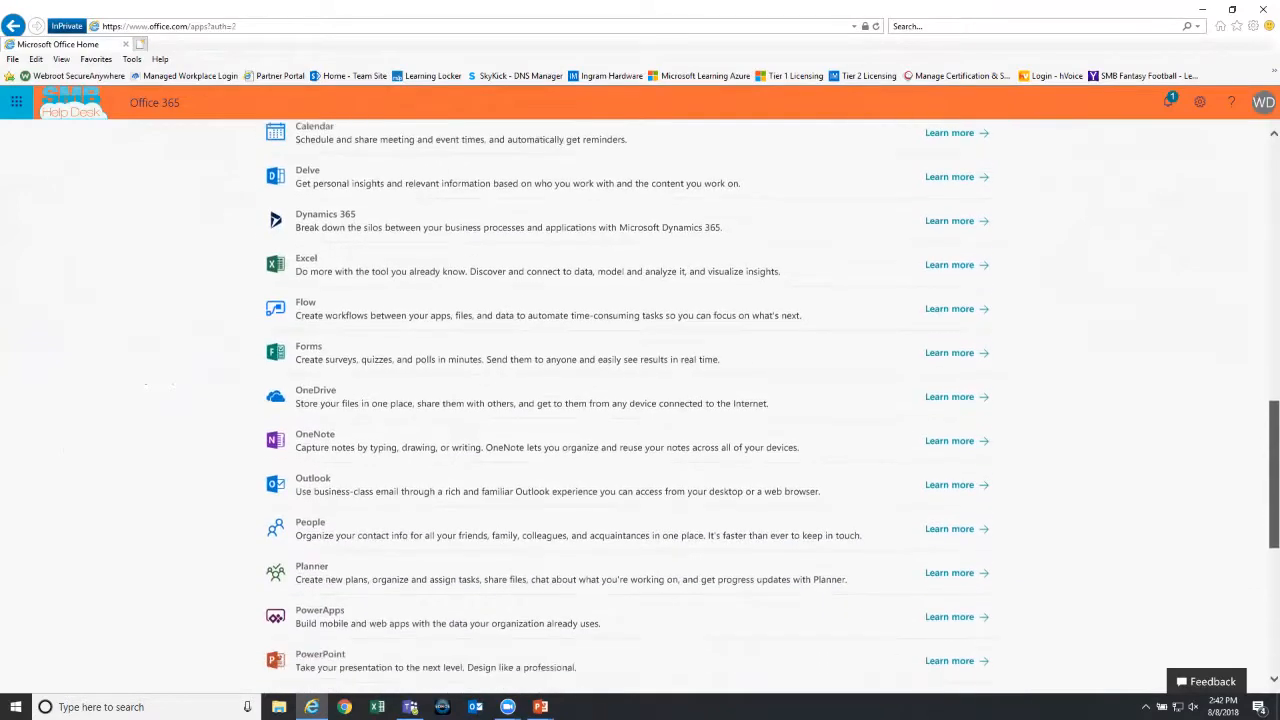
scroll(640, 411, "up", 15)
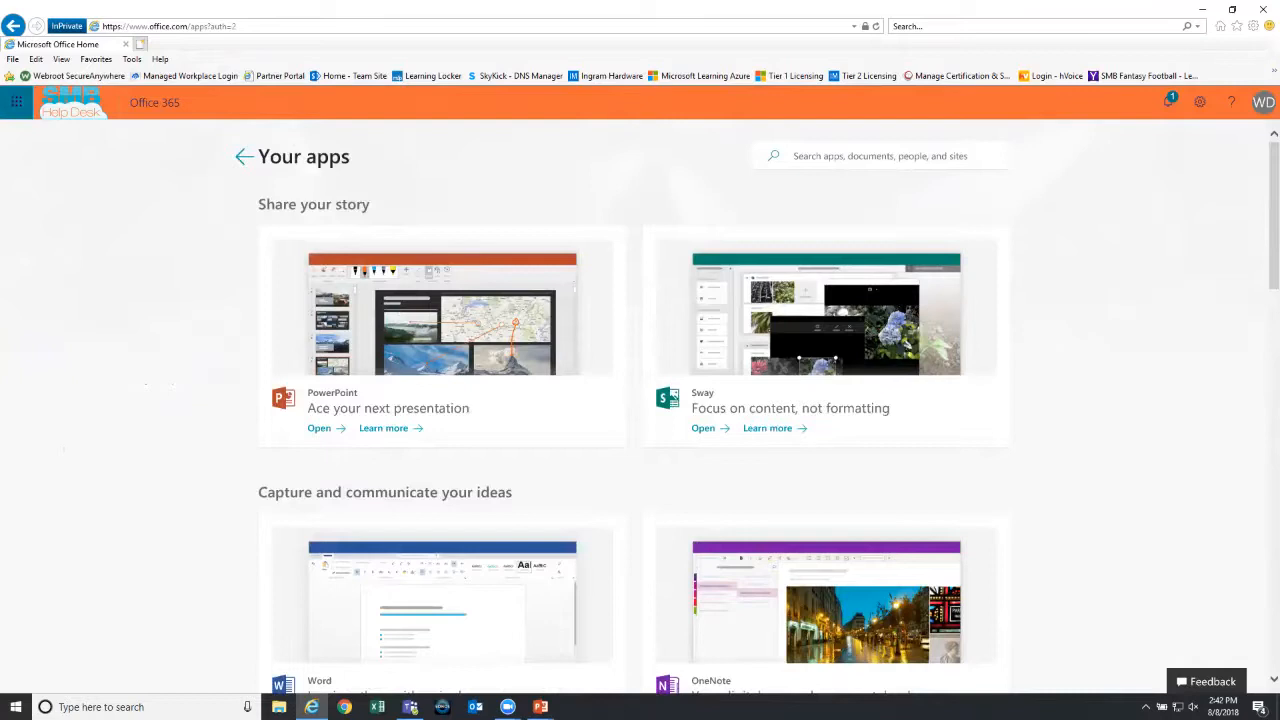
- Launch Teams on the web from Office 365 and review the "create a excel webinar deck" task in Webinar Plan 1
left_click(16, 101)
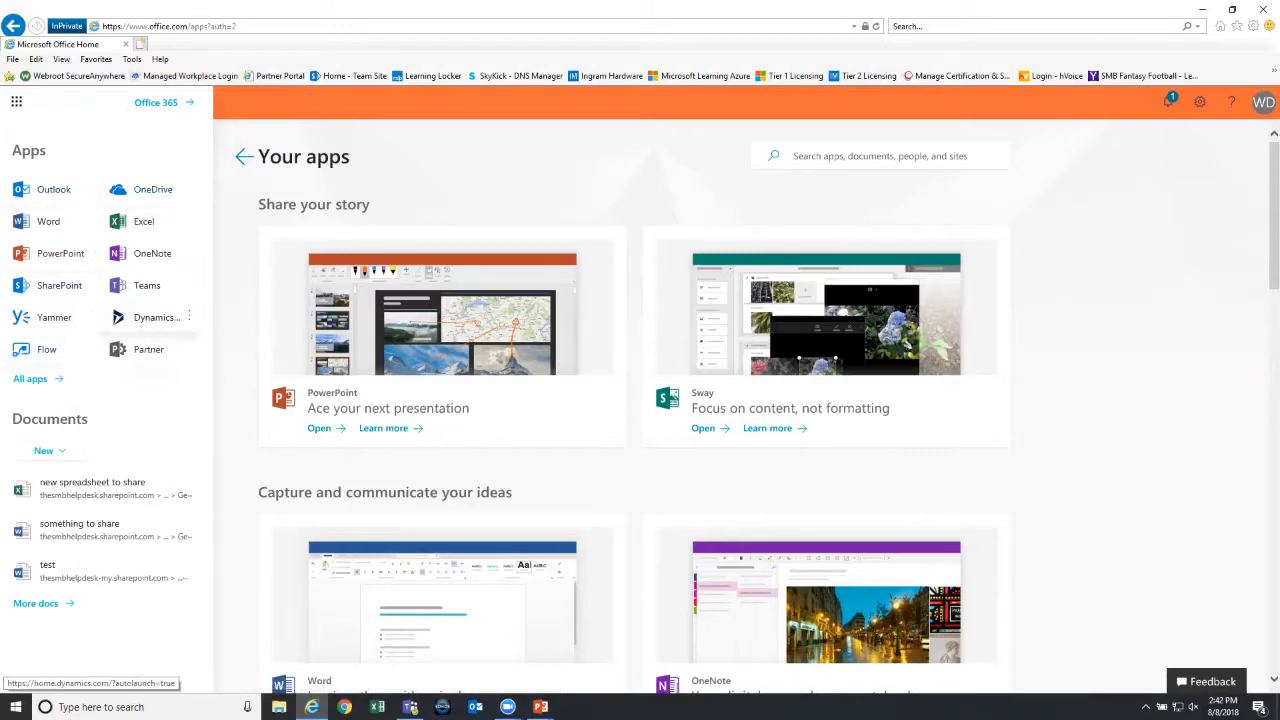
left_click(147, 285)
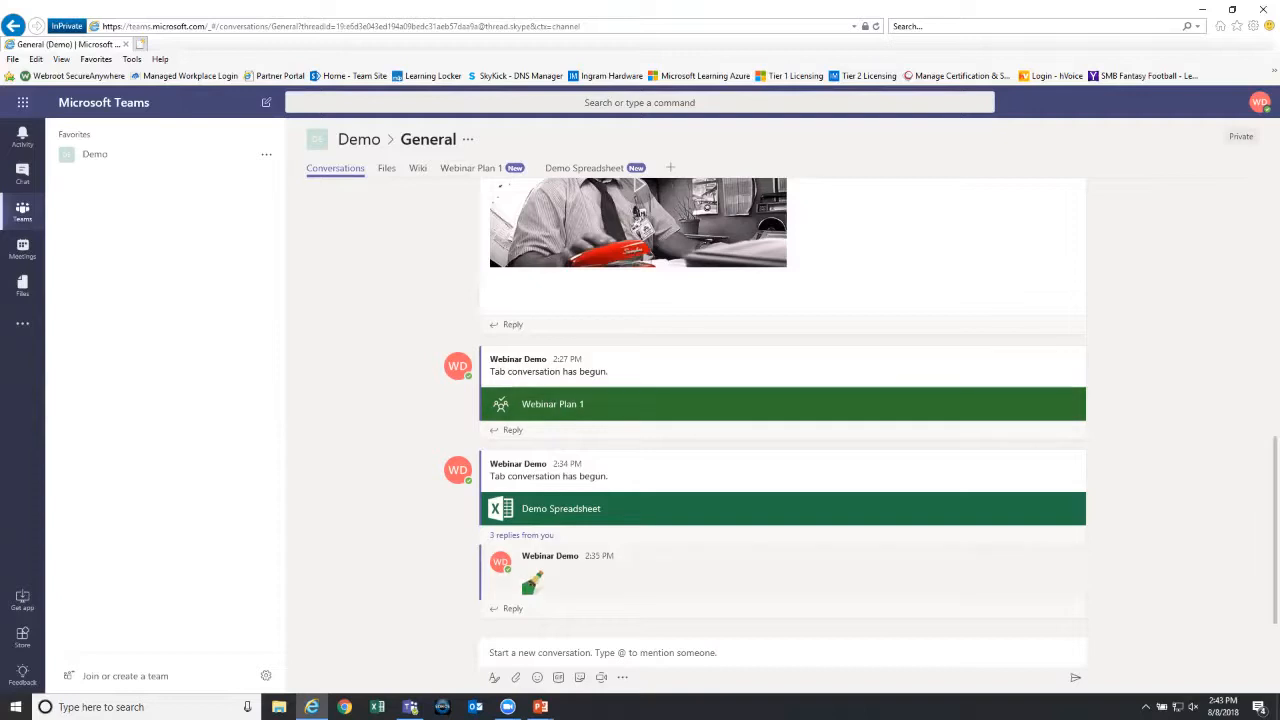
left_click(472, 168)
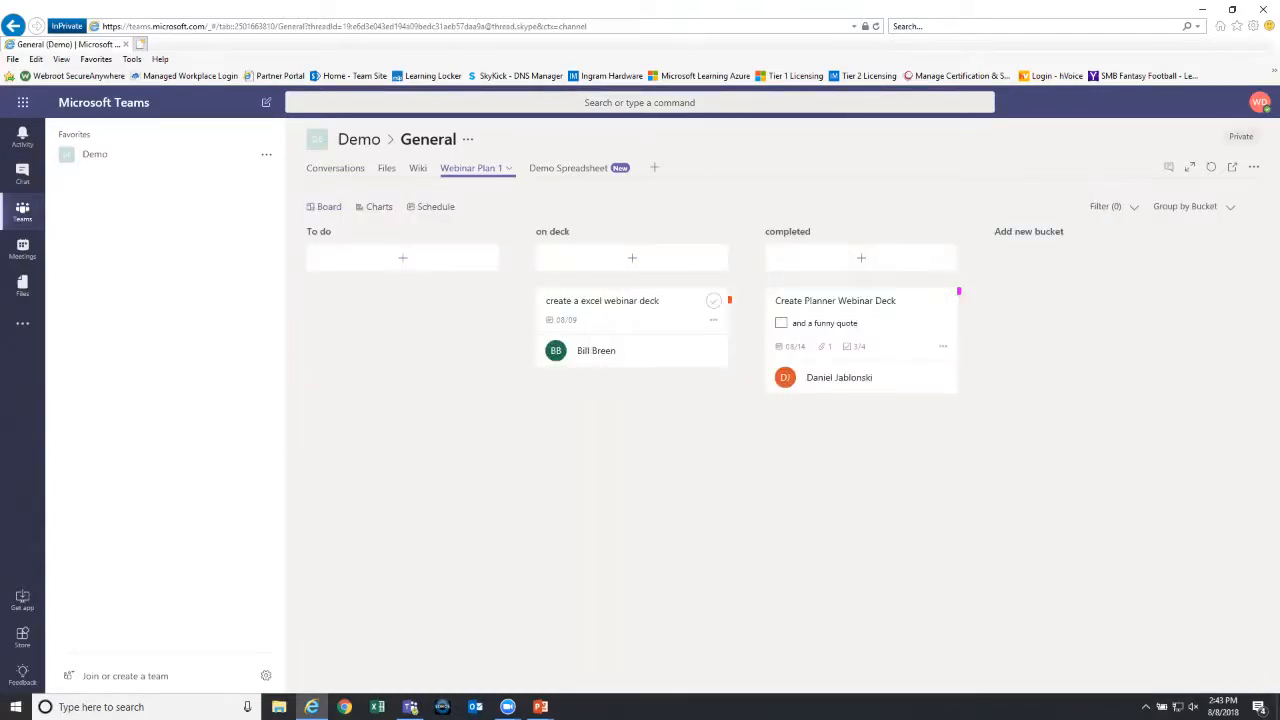
left_click(556, 351)
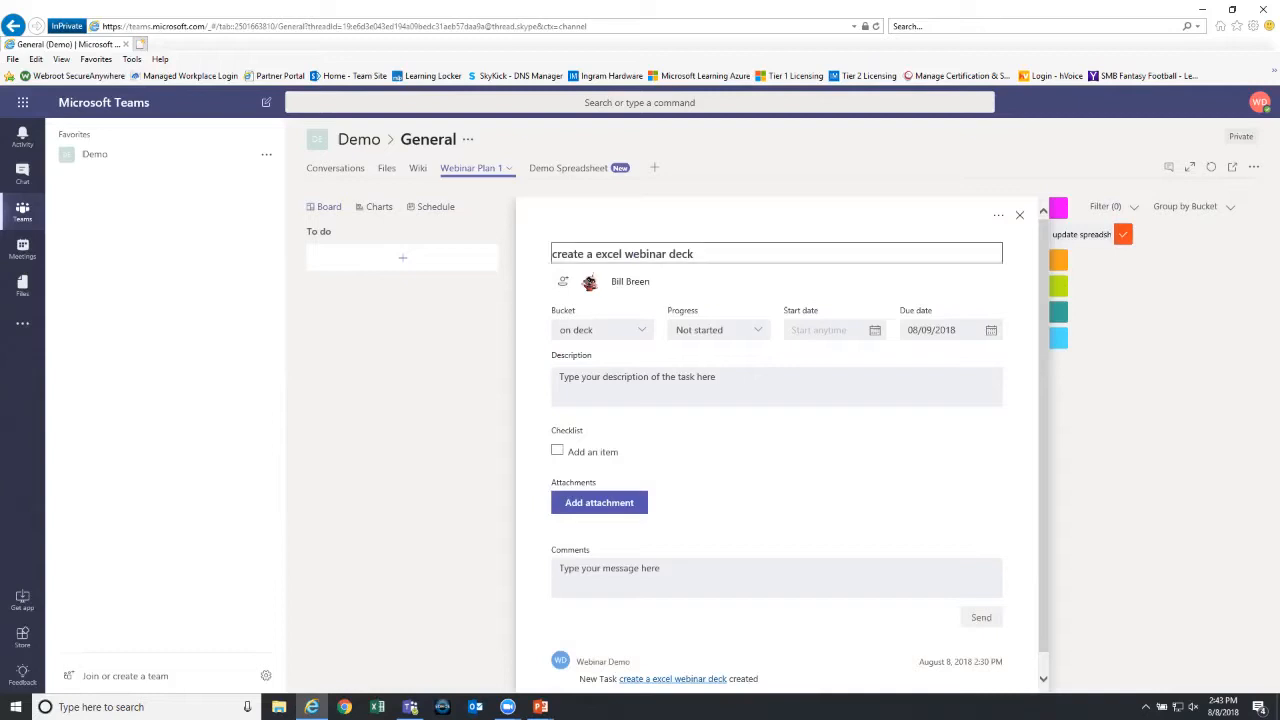
left_click(1020, 215)
- Open the Demo Spreadsheet for editing in the web version of Teams and enter "hello" in cell M7
left_click(568, 168)
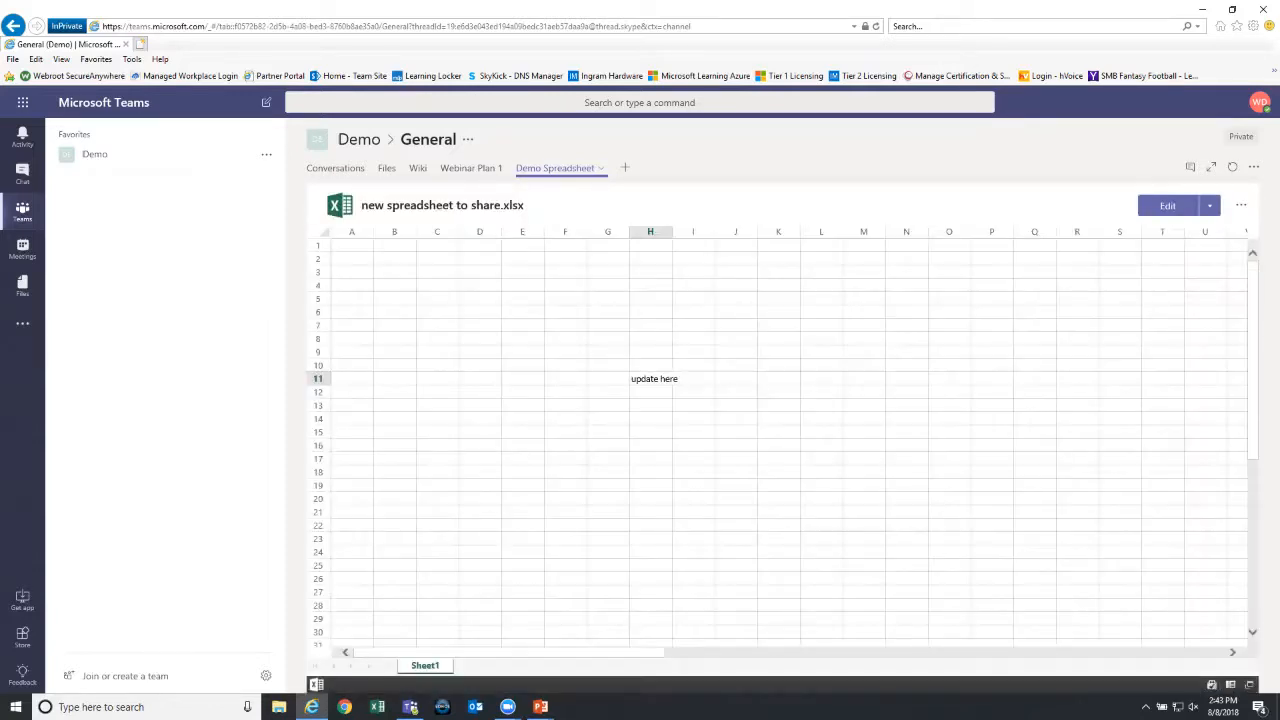
left_click(650, 419)
left_click(565, 459)
left_click(906, 459)
left_click(778, 405)
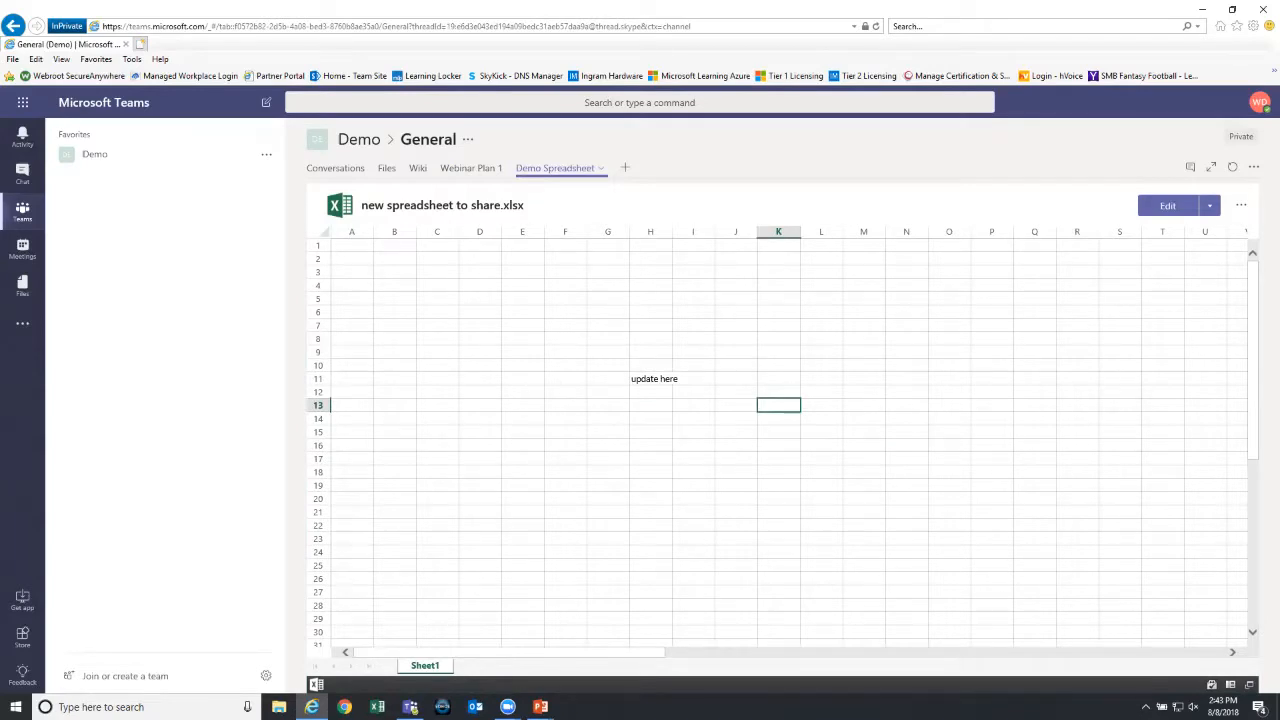
left_click(1168, 206)
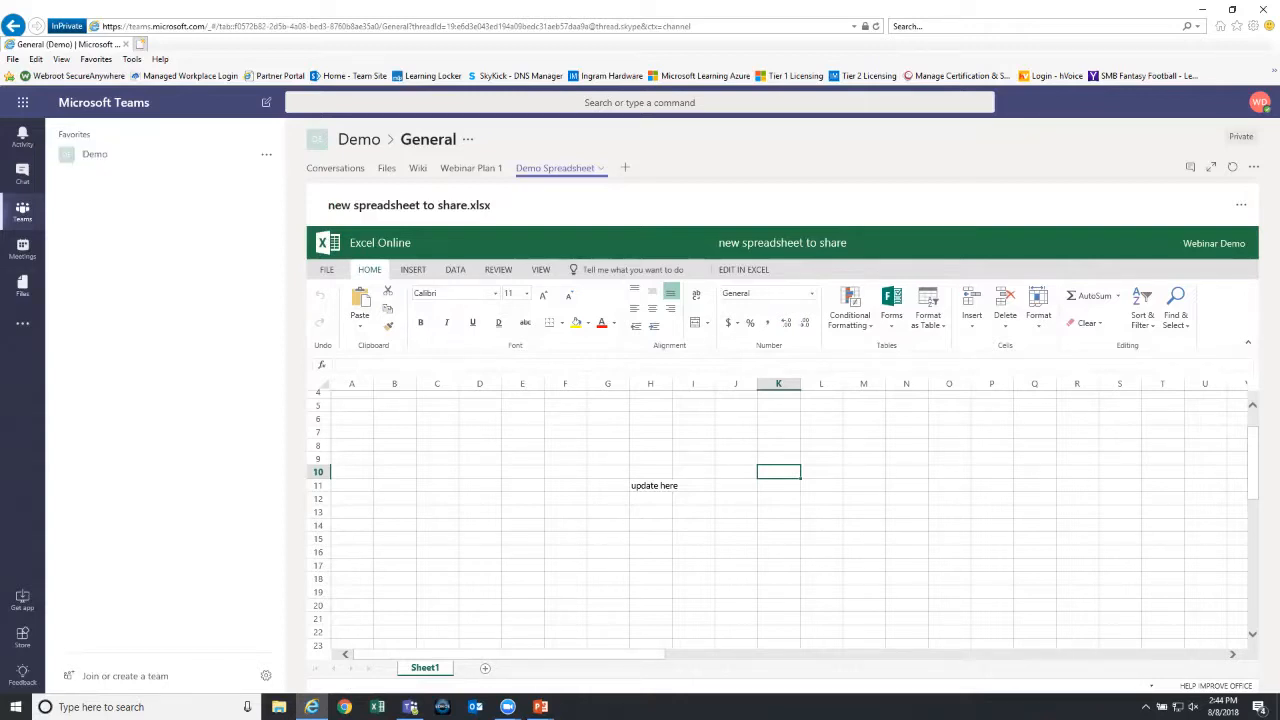
left_click(864, 419)
left_click(864, 432)
type("hello")
key("Return")
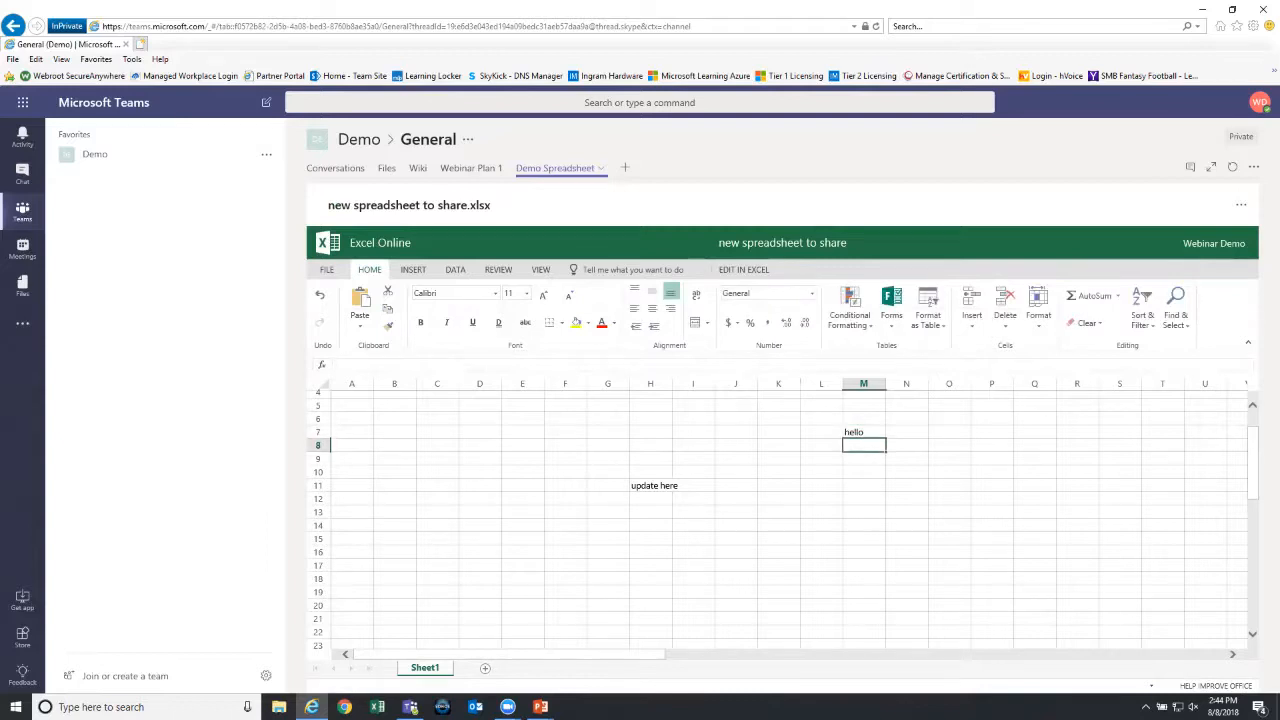
left_click(949, 498)
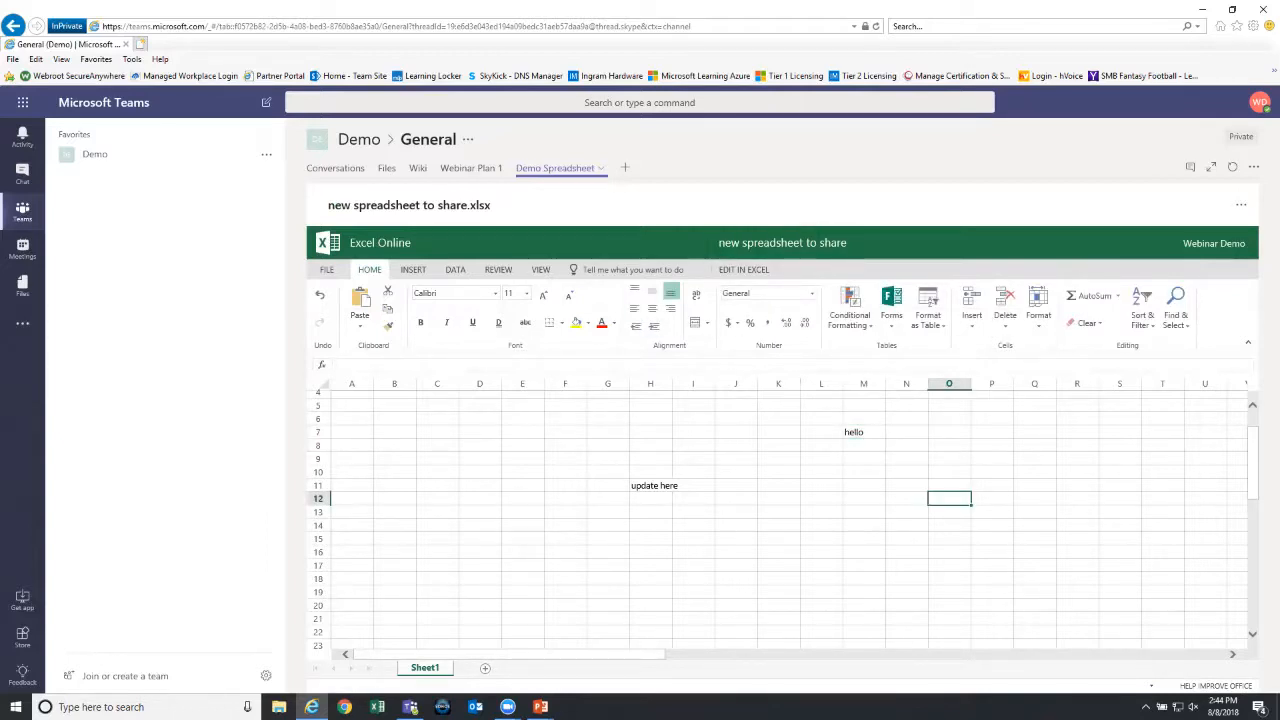
- Switch to the Teams desktop app to view its copy of the Demo Spreadsheet, then return to the browser
left_click(410, 707)
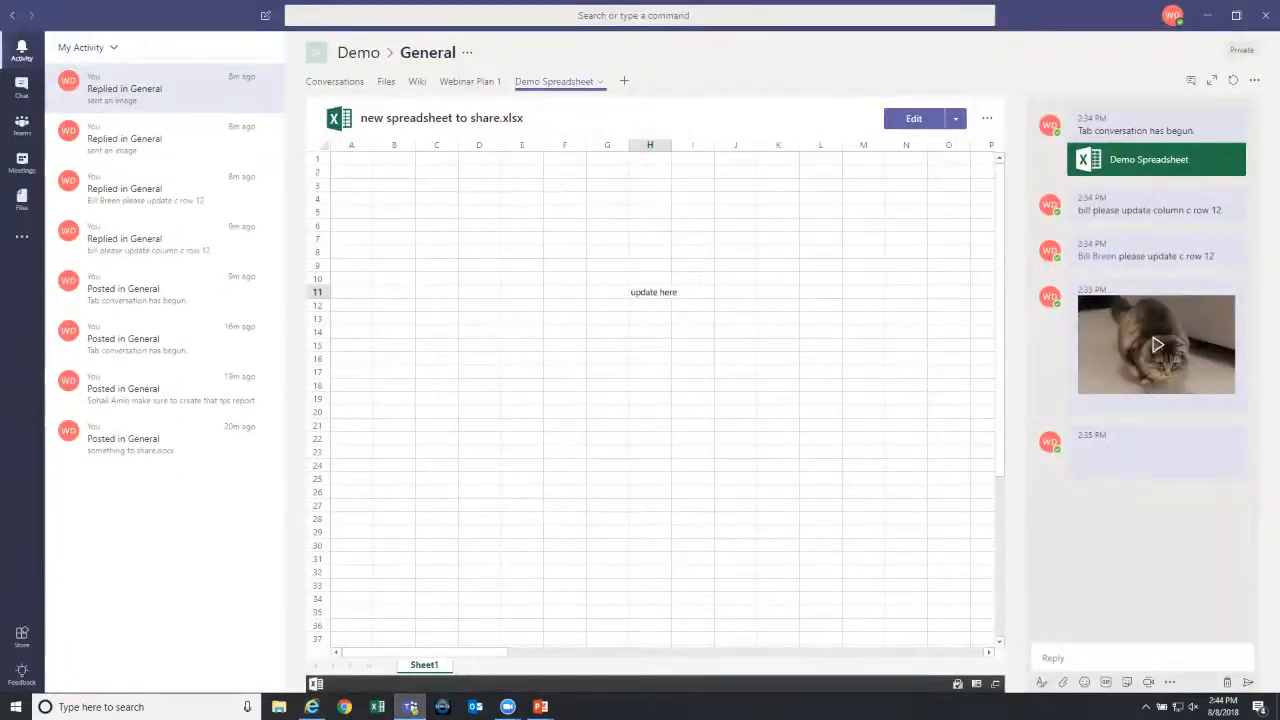
left_click_drag(1057, 15, 831, 39)
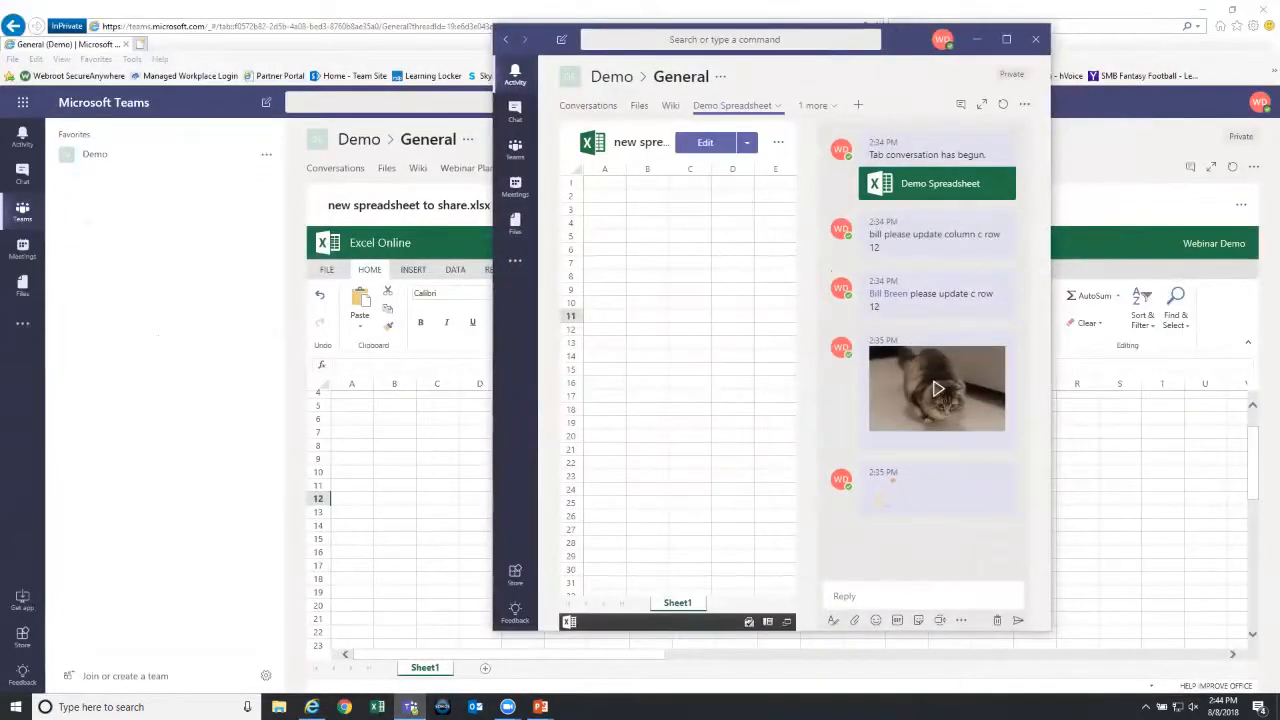
left_click(1006, 39)
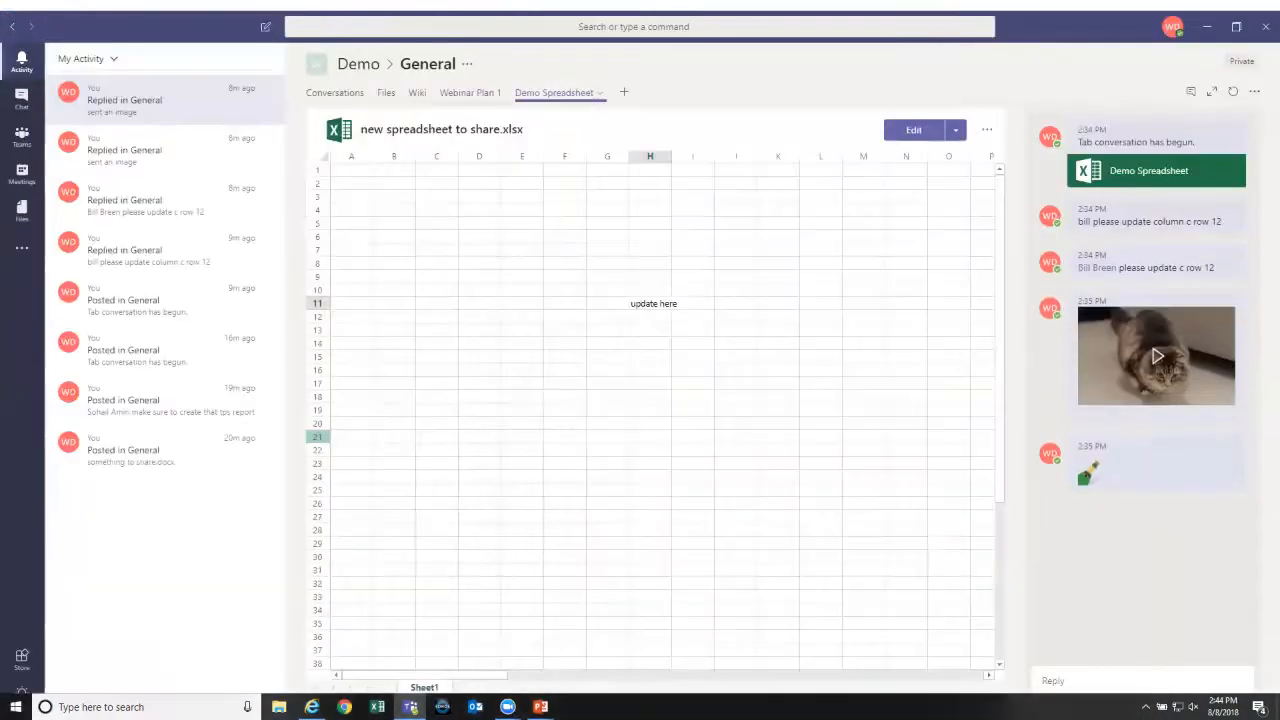
left_click(1208, 27)
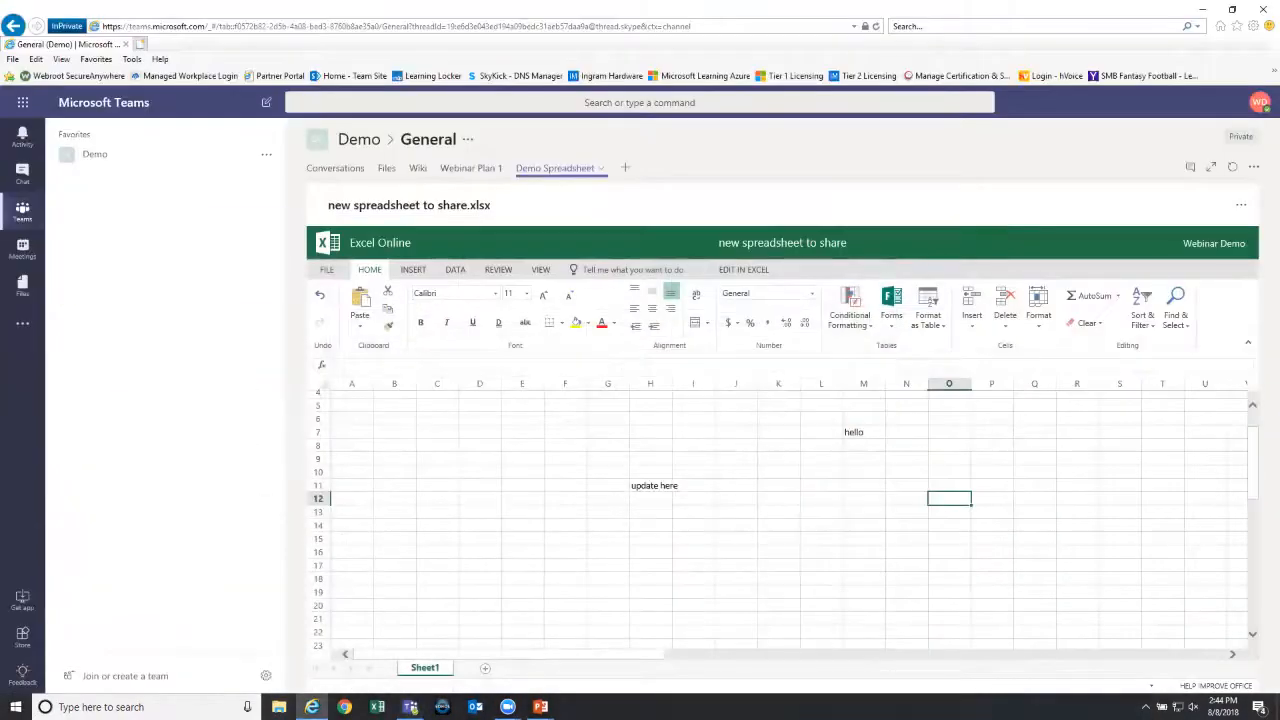
- Enter "asdf" in cell O13 of the Demo Spreadsheet
scroll(639, 552, "right", 7)
left_click(639, 552)
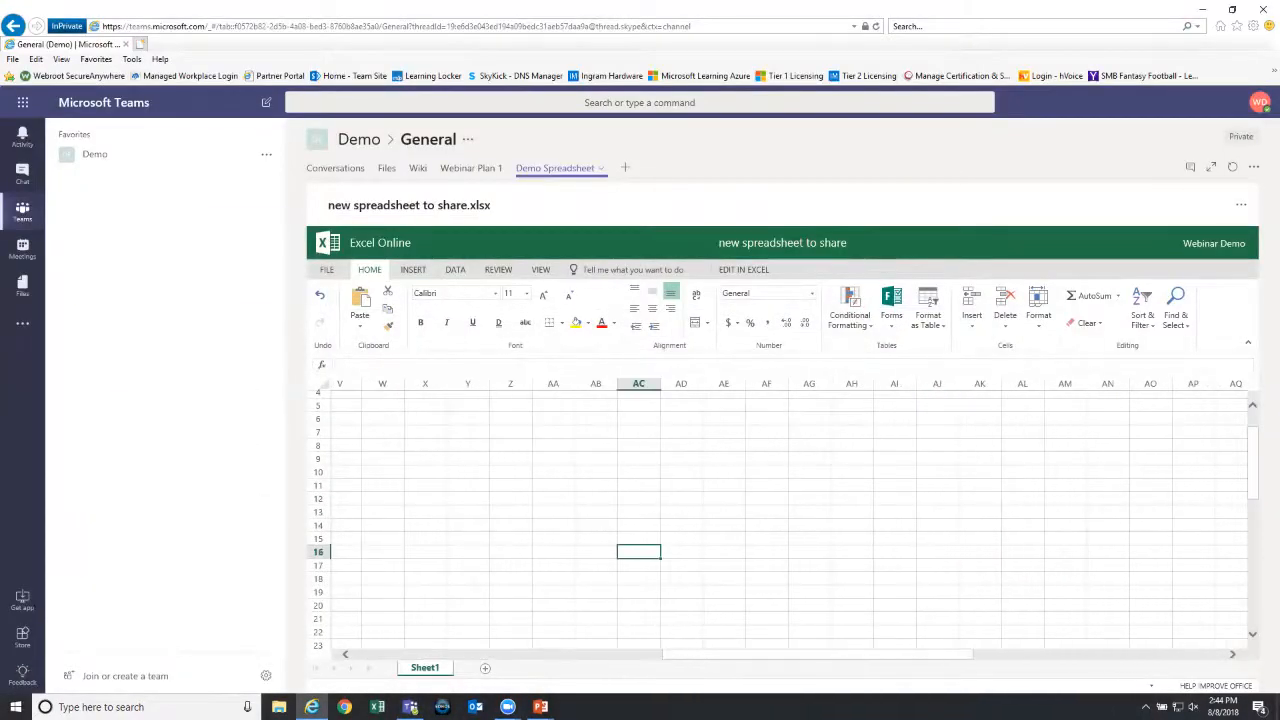
scroll(949, 512, "left", 7)
left_click(949, 512)
type("asdf")
left_click(1034, 538)
left_click(778, 538)
- Look at the workbook's file options and recent documents, then the apps available as channel tabs
left_click(327, 270)
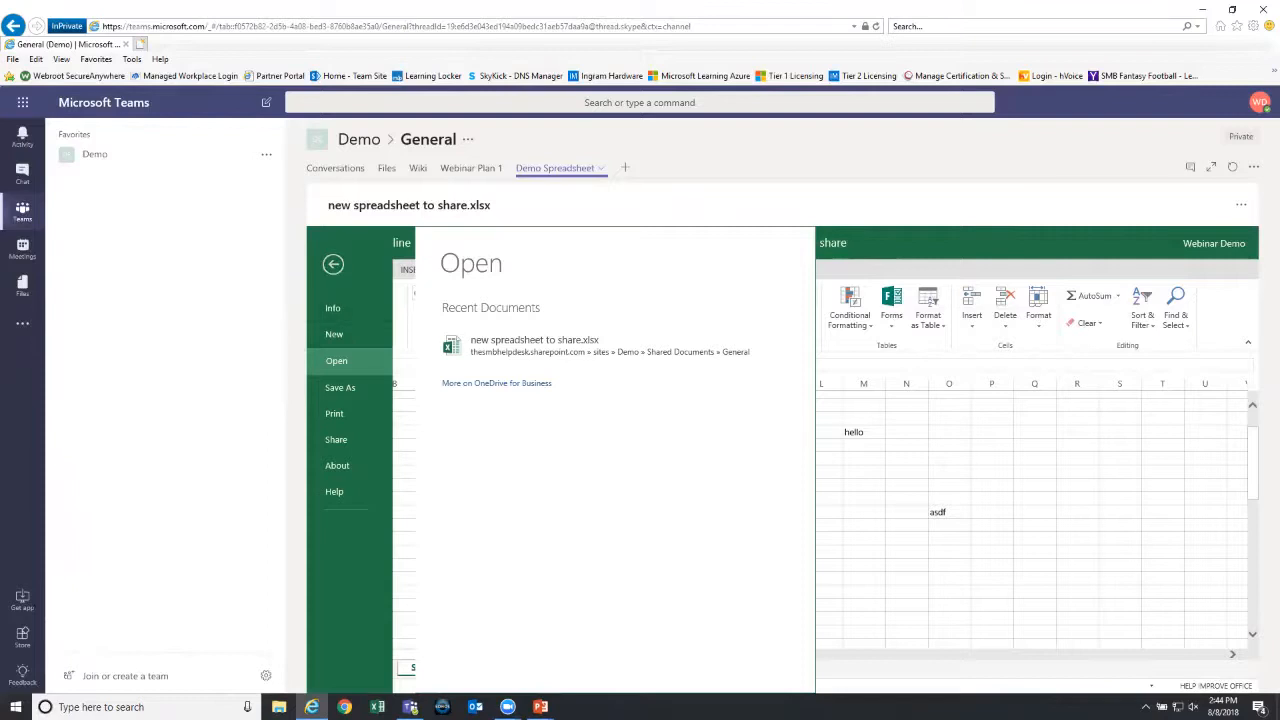
left_click(333, 264)
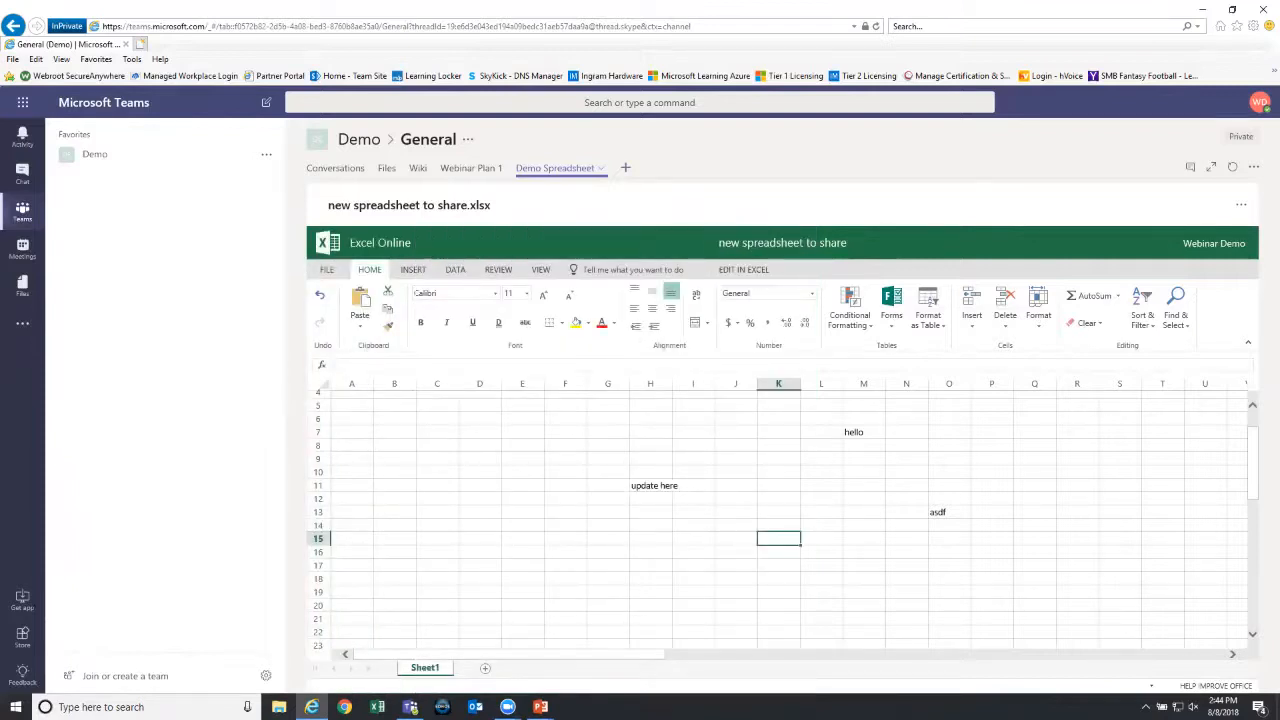
left_click(626, 168)
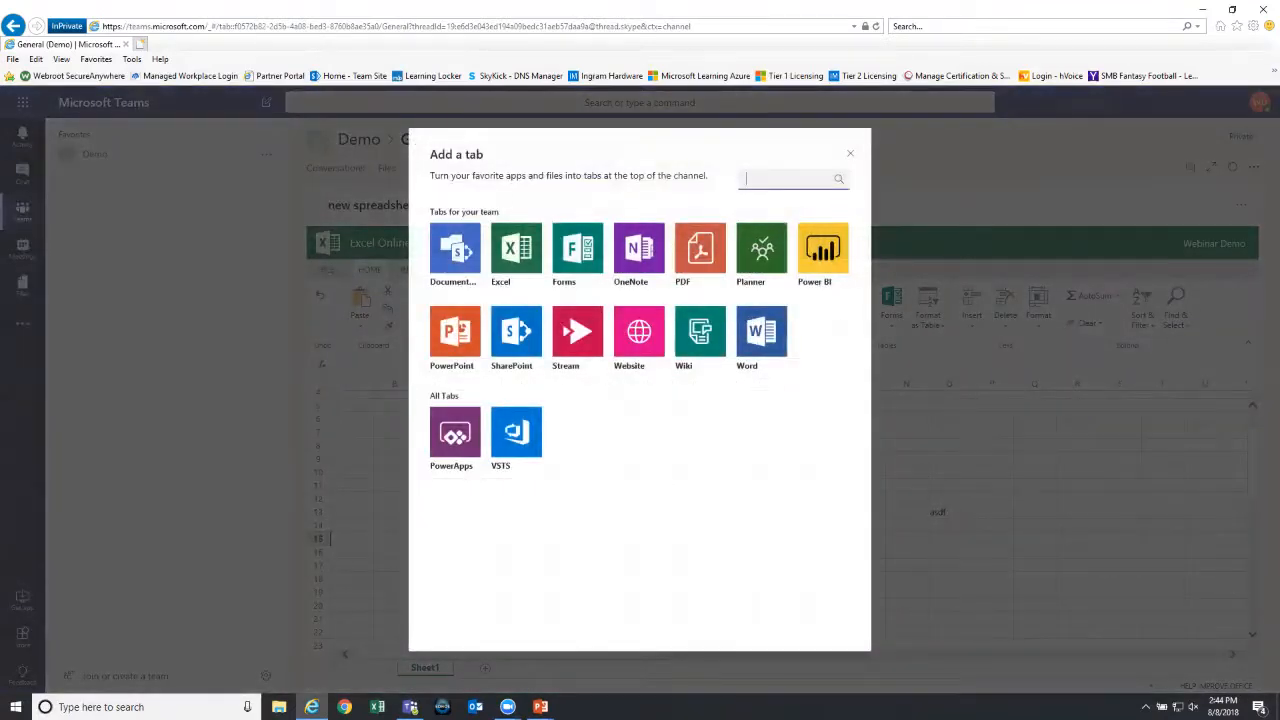
left_click(850, 153)
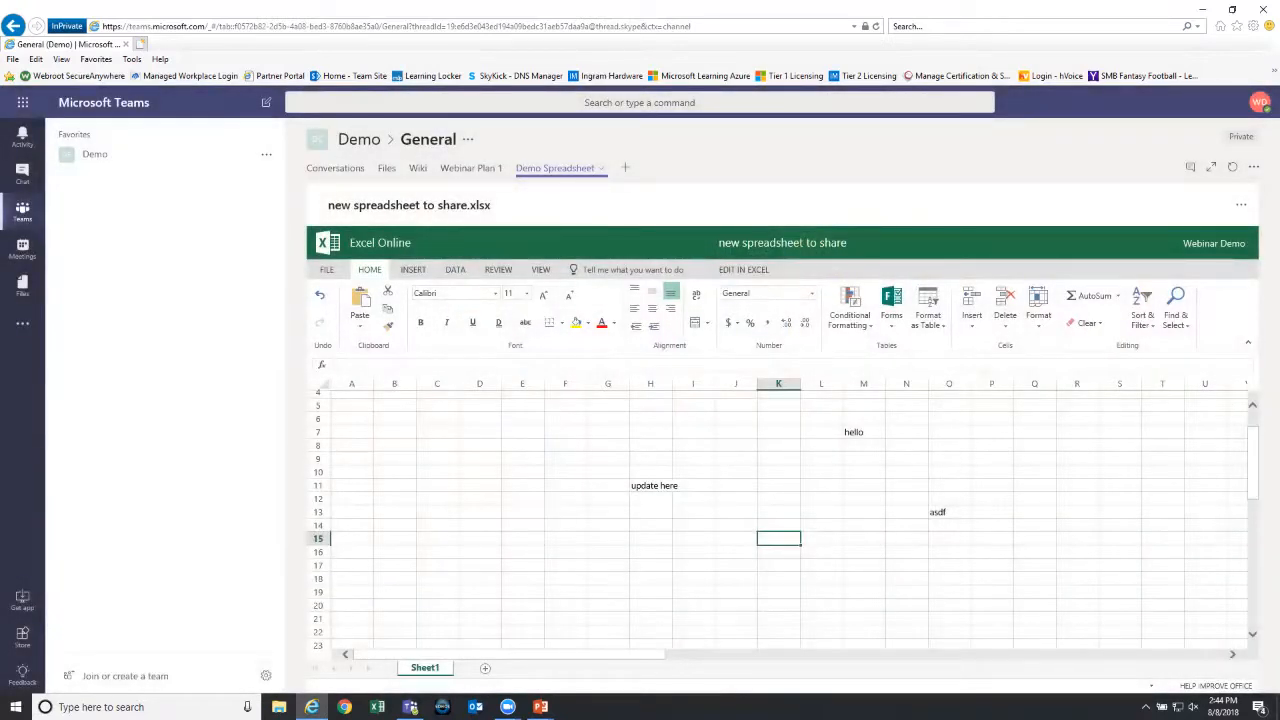
- Restore the browser window to a smaller size and close it
left_click(1232, 9)
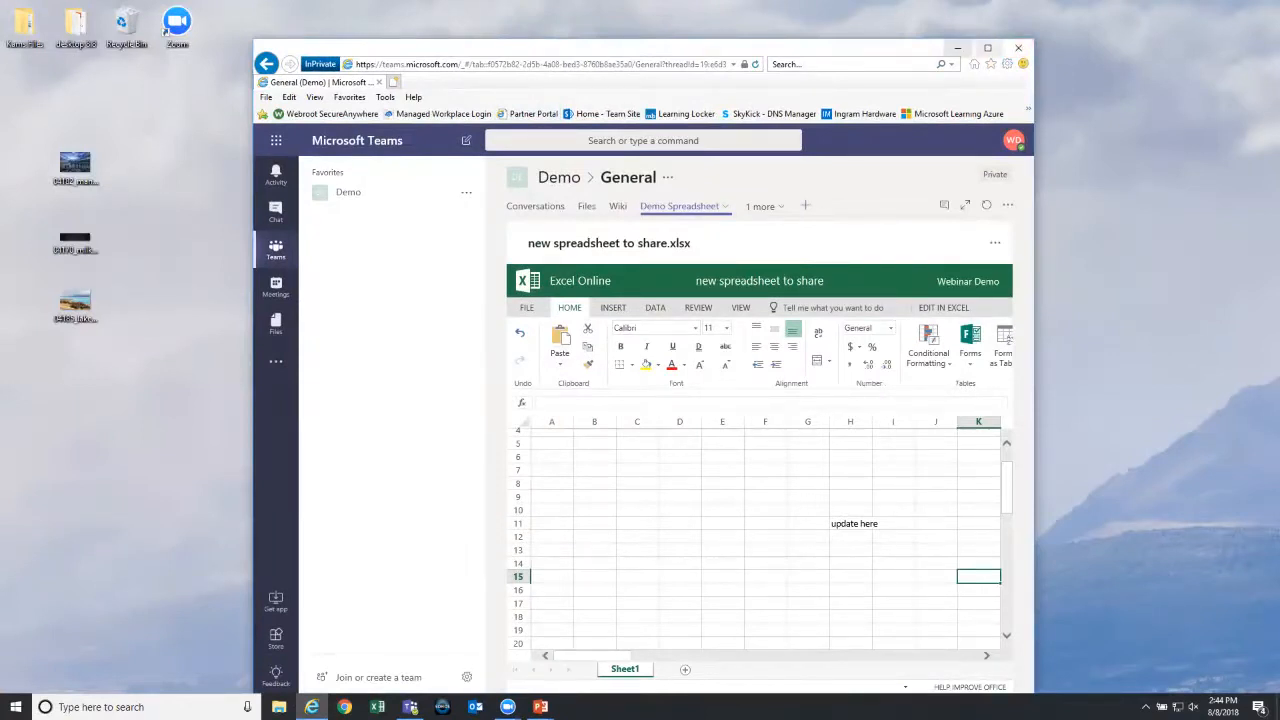
left_click(1018, 48)
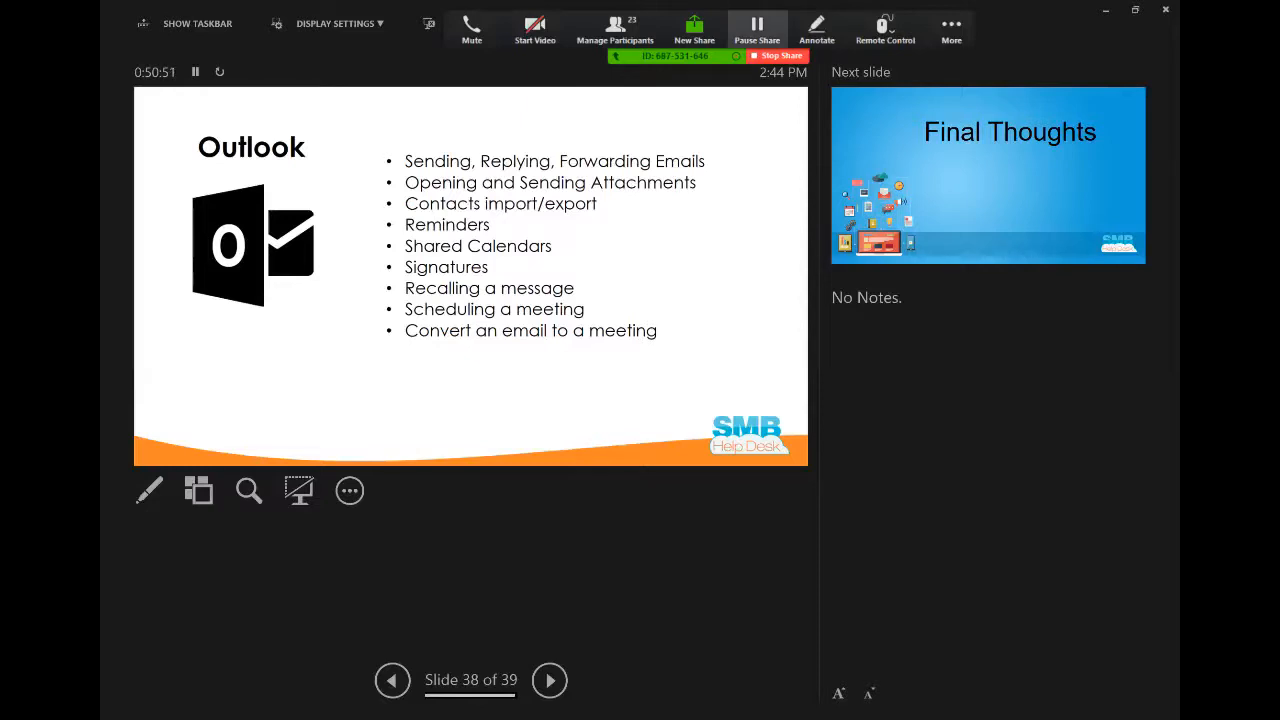
- Start a new share in the Zoom meeting and advance the PowerPoint slide show to the Final Thoughts slide
left_click(694, 30)
left_click(874, 532)
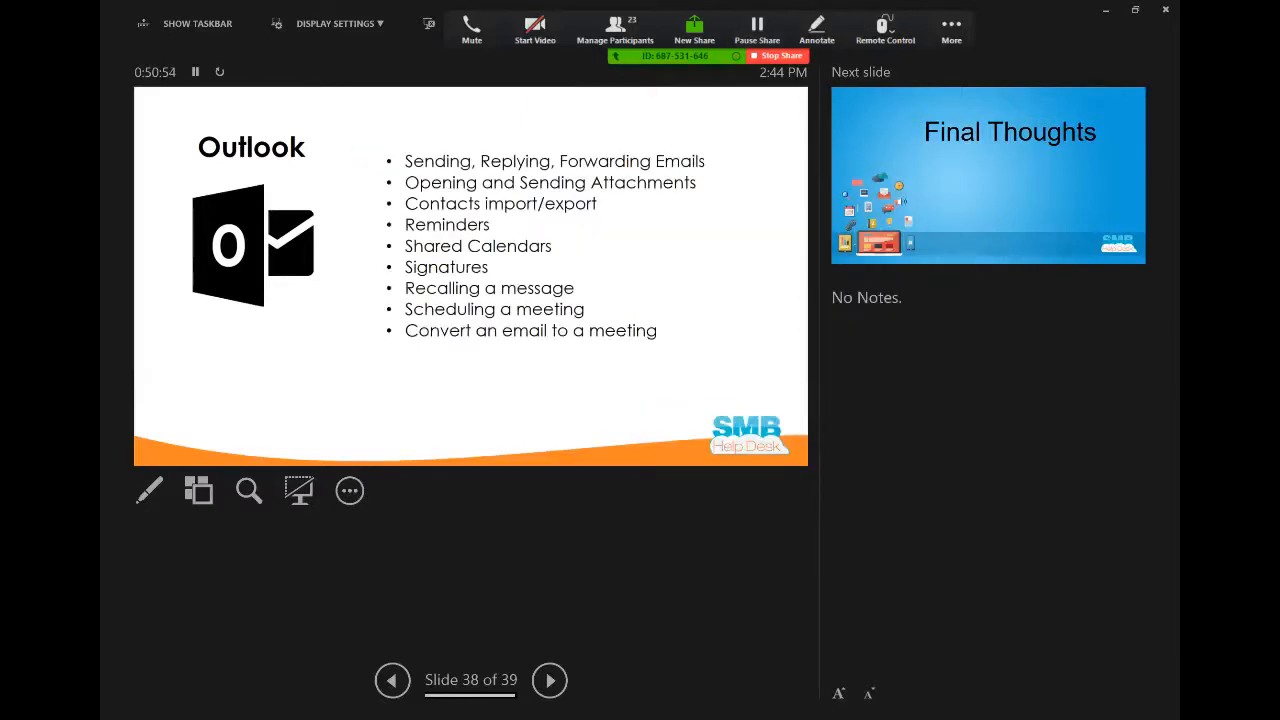
left_click(549, 680)
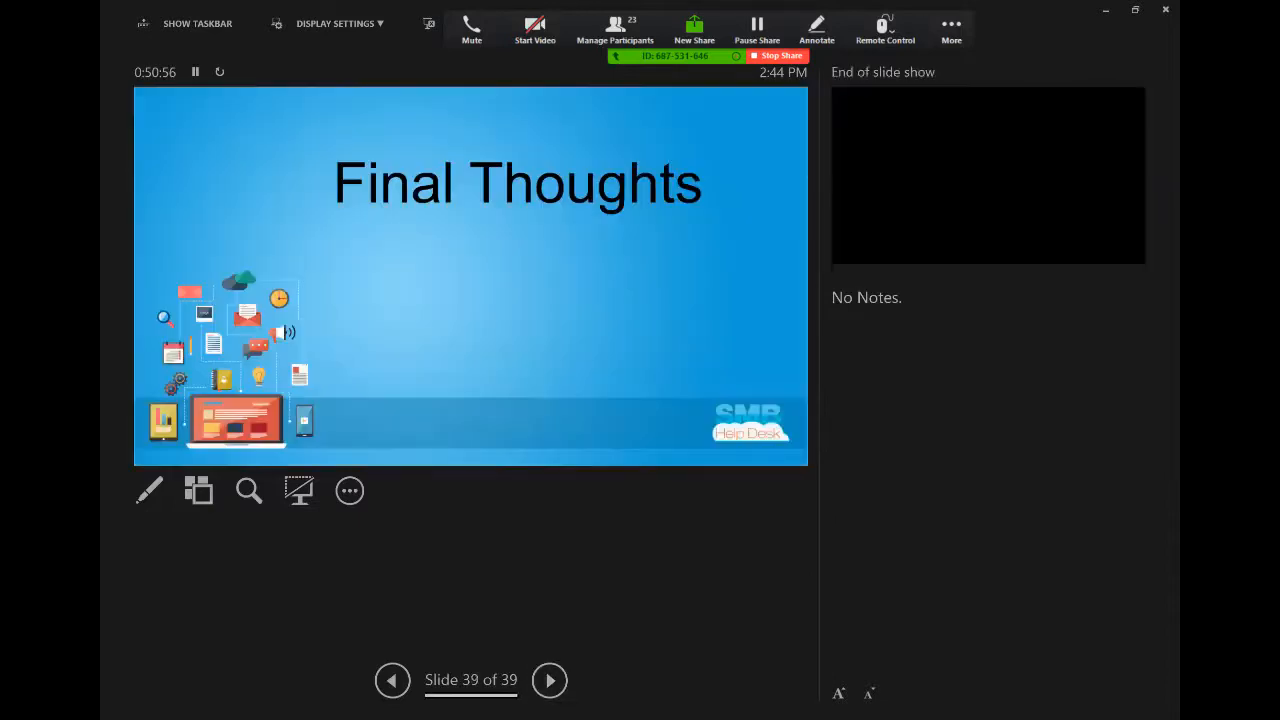